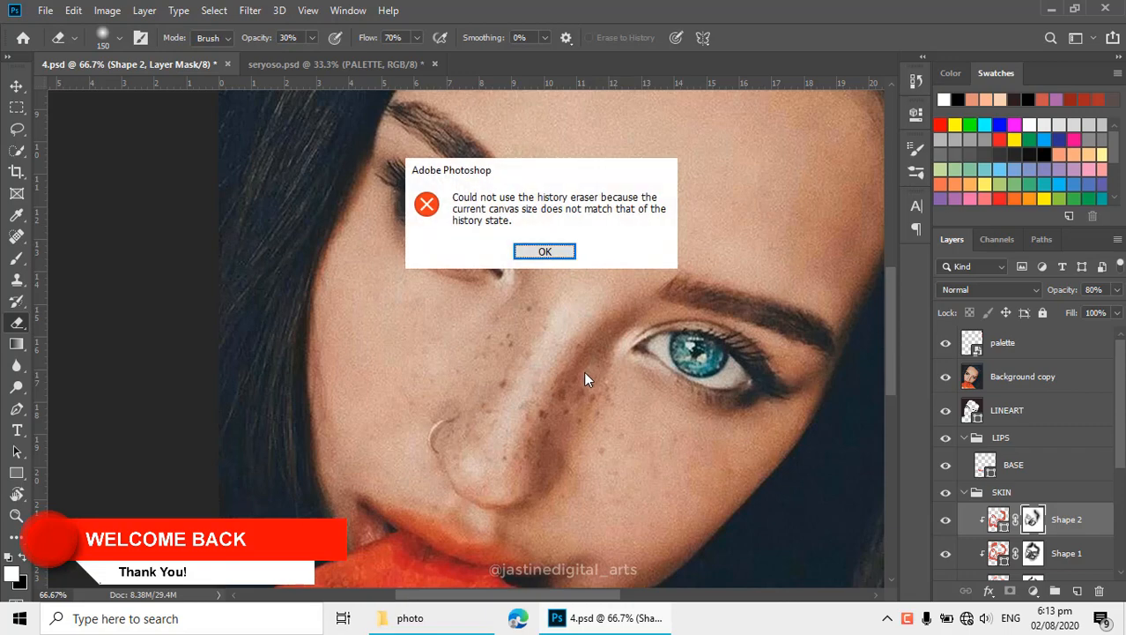
- Dismiss the history eraser error and activate the Pen tool in Shape mode
left_click(544, 252)
key("c")
key("v")
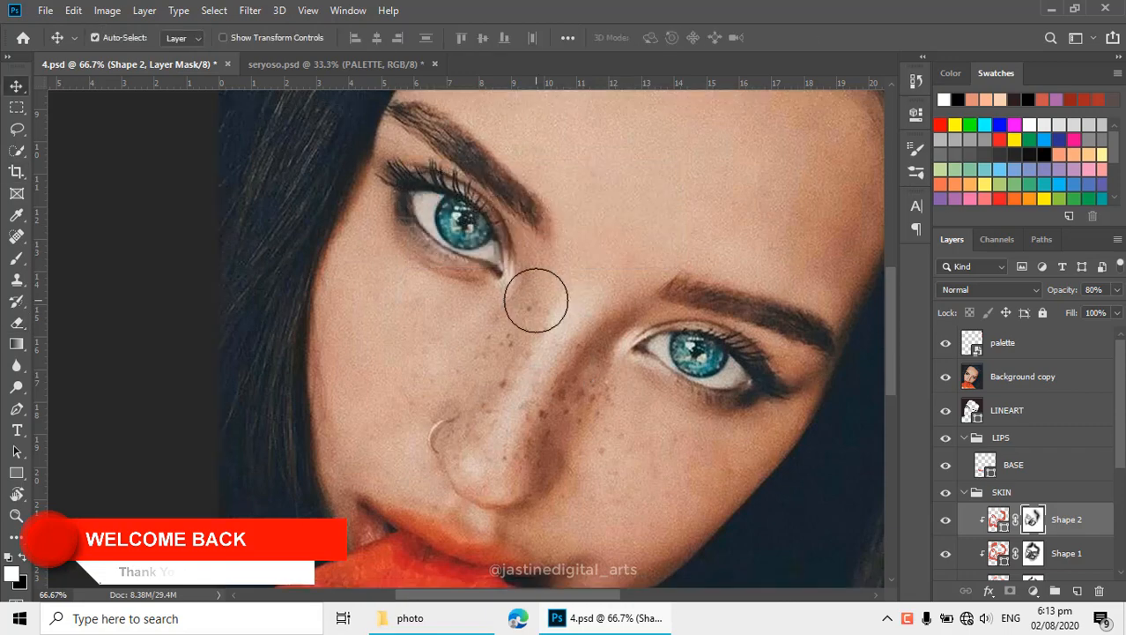
key("ctrl+minus")
left_click_drag(641, 377, 593, 362)
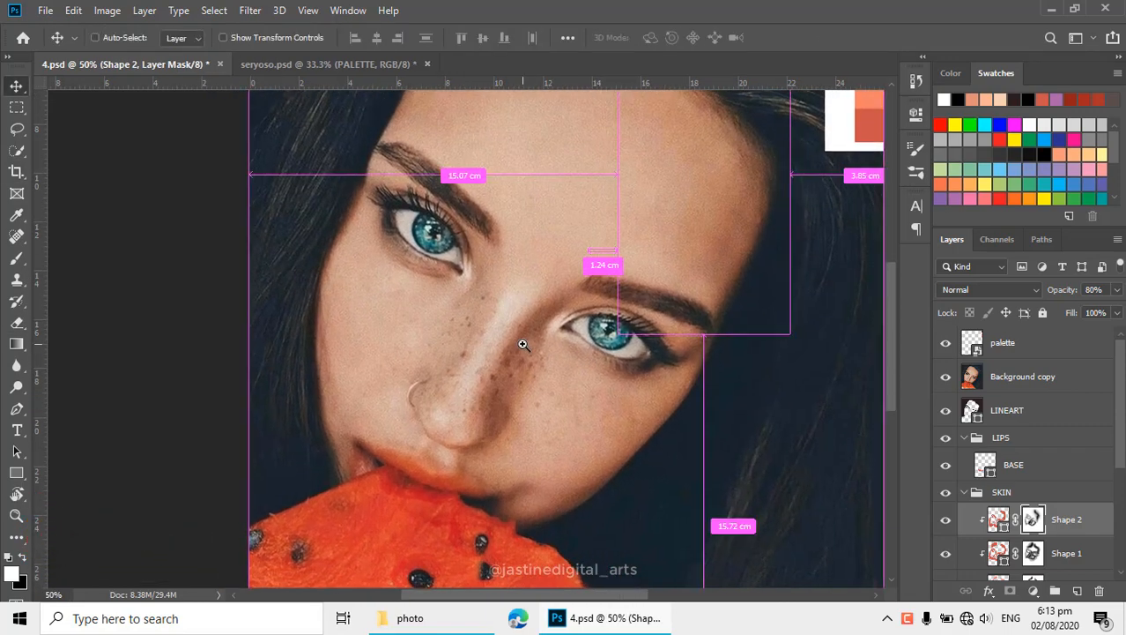
left_click(522, 343, "ctrl")
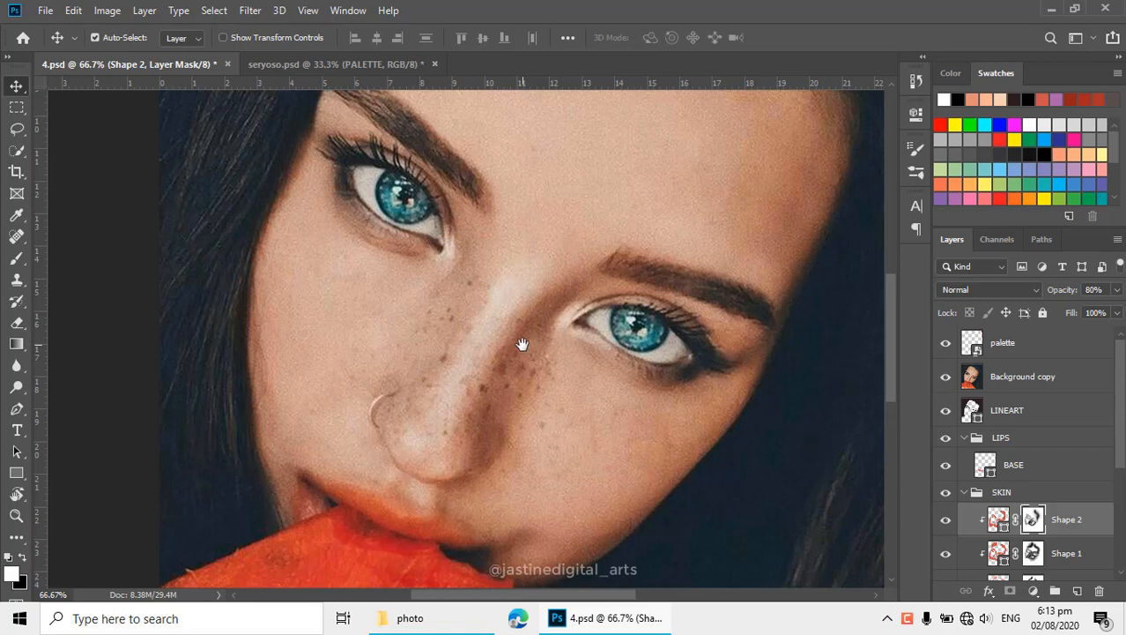
key("p")
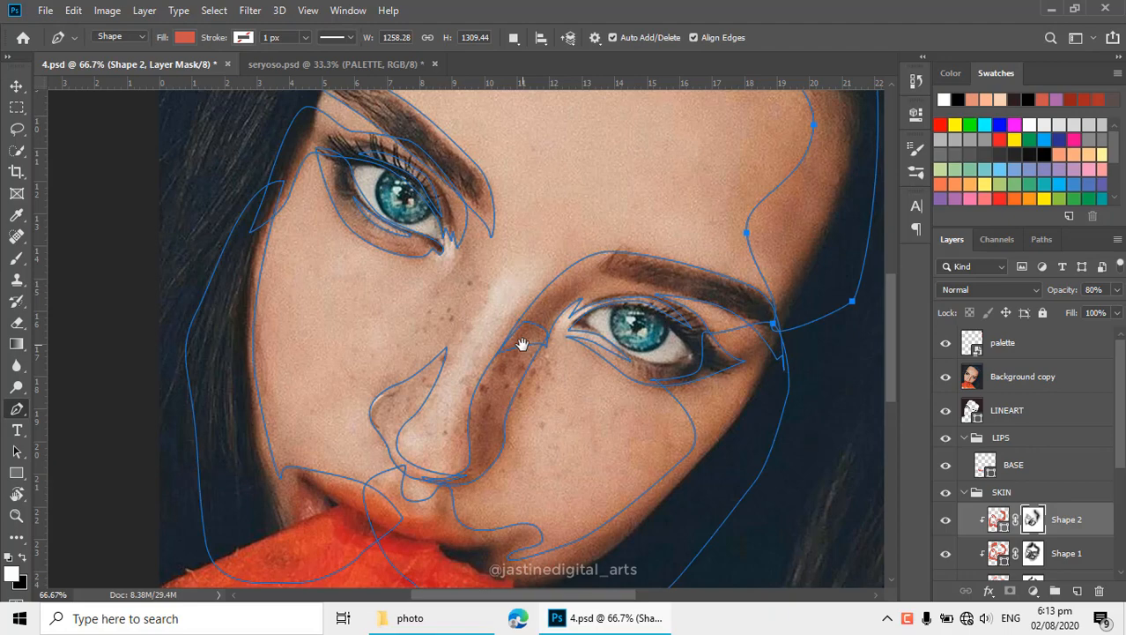
scroll(387, 179, "up", 4)
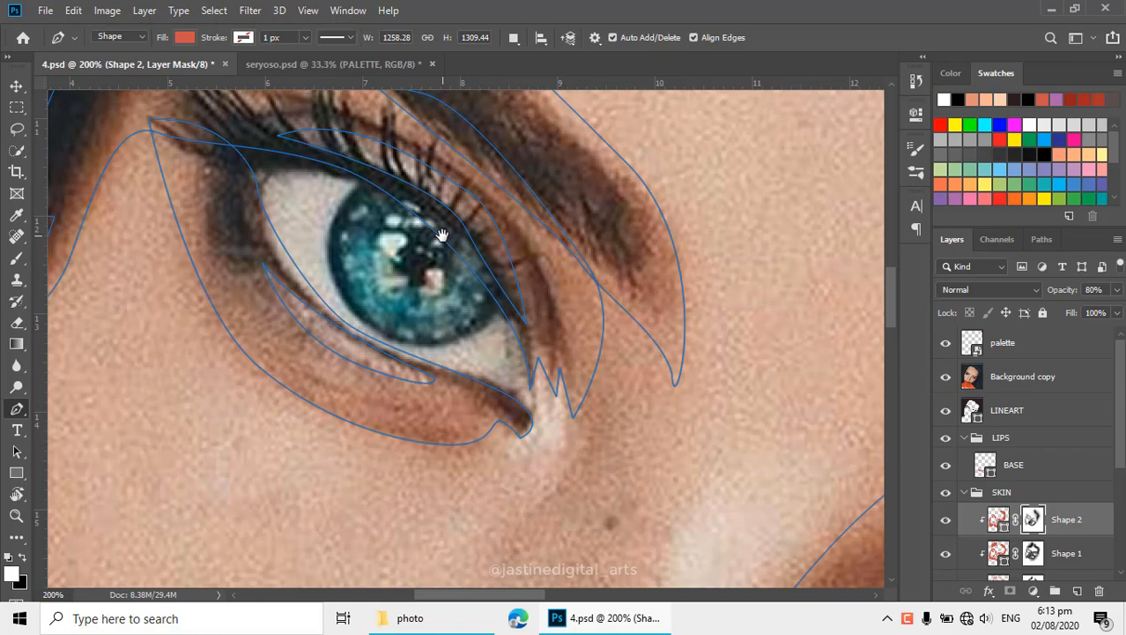
left_click(439, 234, "alt")
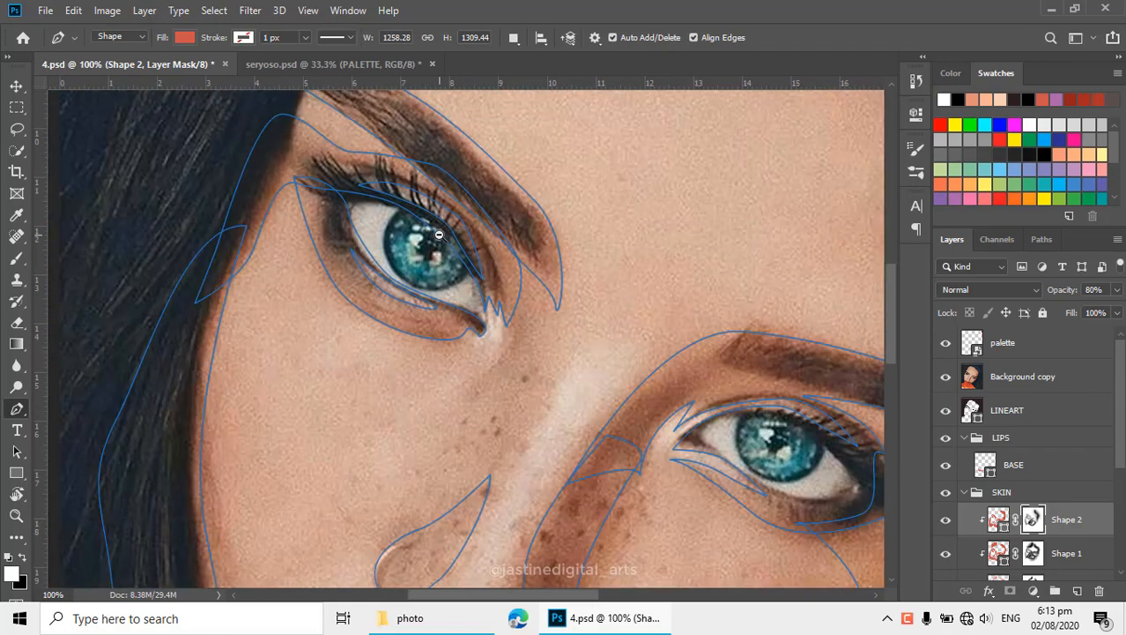
- Compare the reference photo with the vector artwork around both eyes by toggling the Background copy layer
left_click(943, 380)
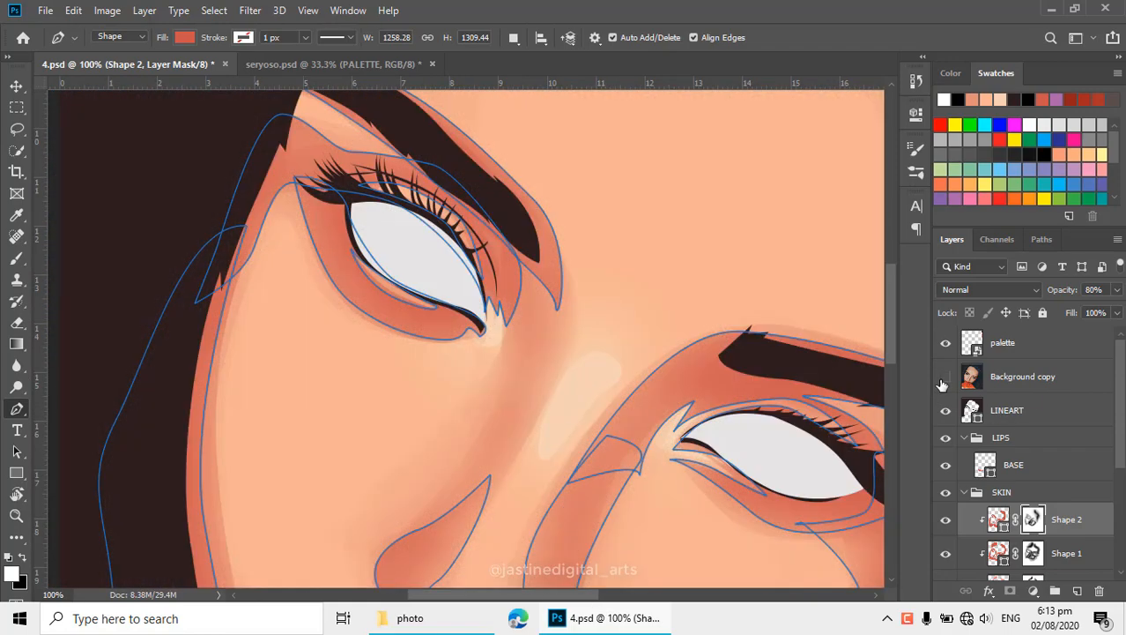
left_click(944, 379)
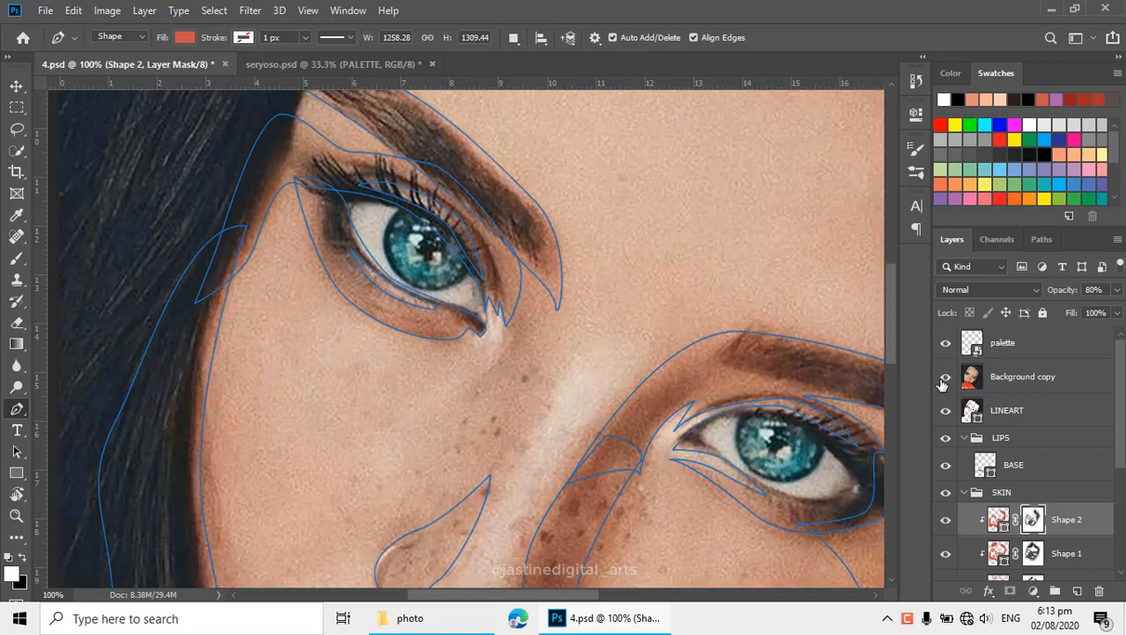
left_click(402, 274, "ctrl")
left_click(510, 329, "alt")
left_click(510, 332, "alt")
left_click(569, 446, "alt")
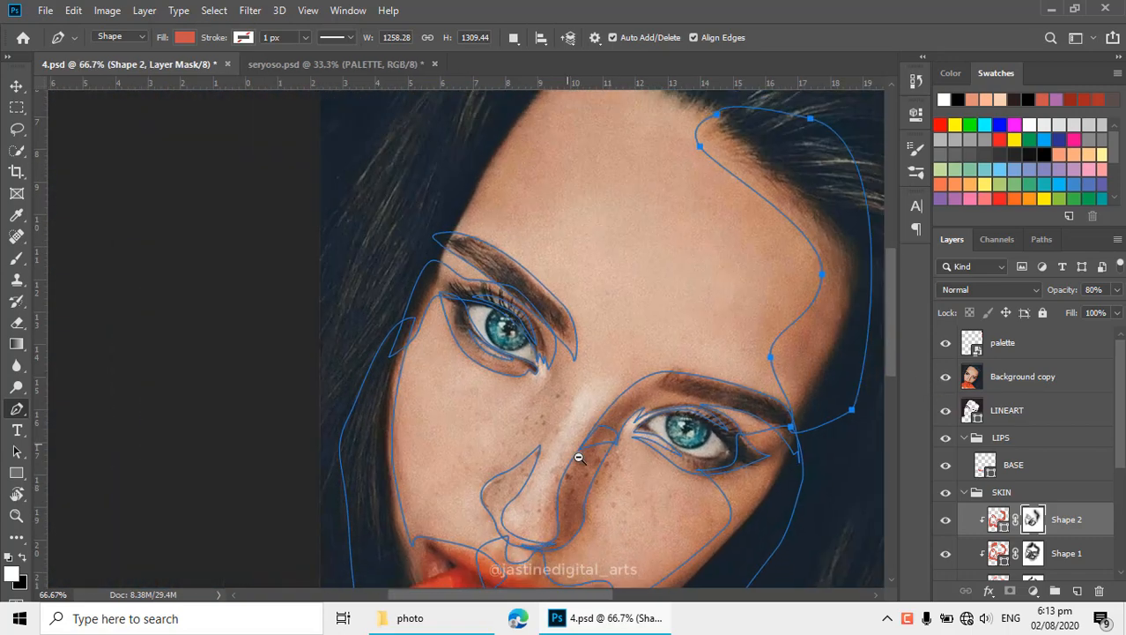
left_click(578, 457, "alt")
left_click(568, 316, "alt")
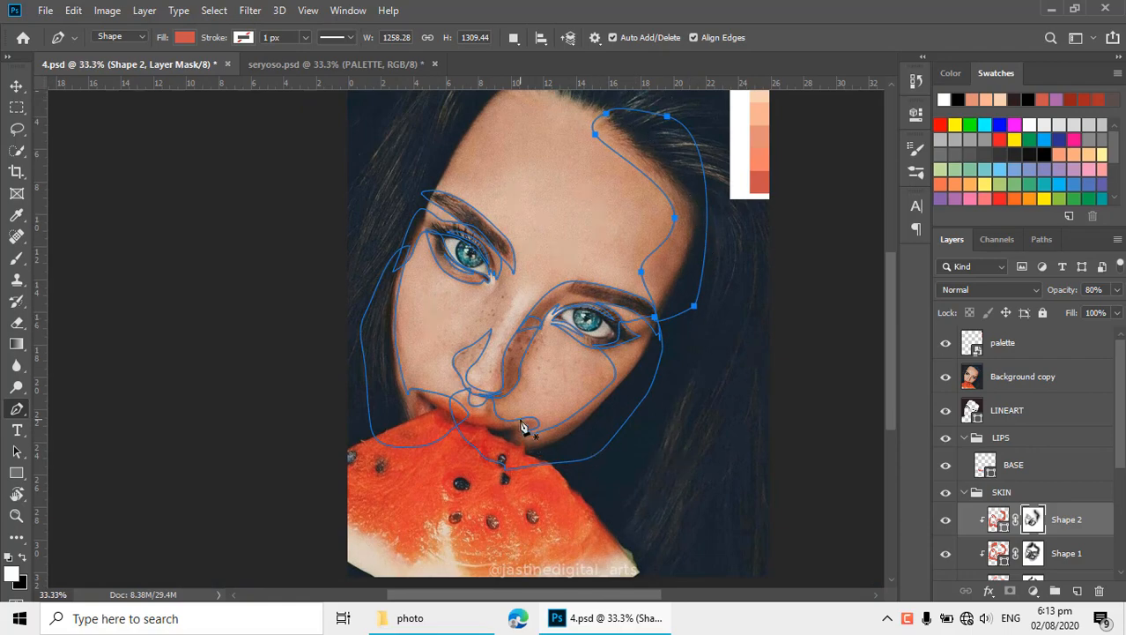
left_click(433, 275, "ctrl")
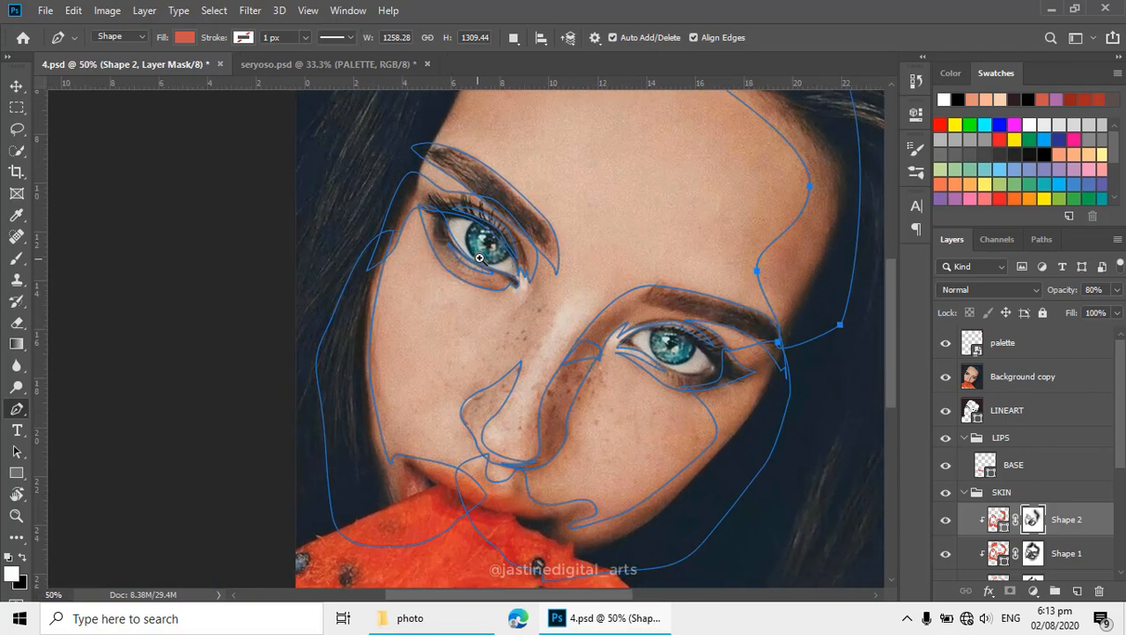
left_click(479, 258, "ctrl")
left_click(946, 376)
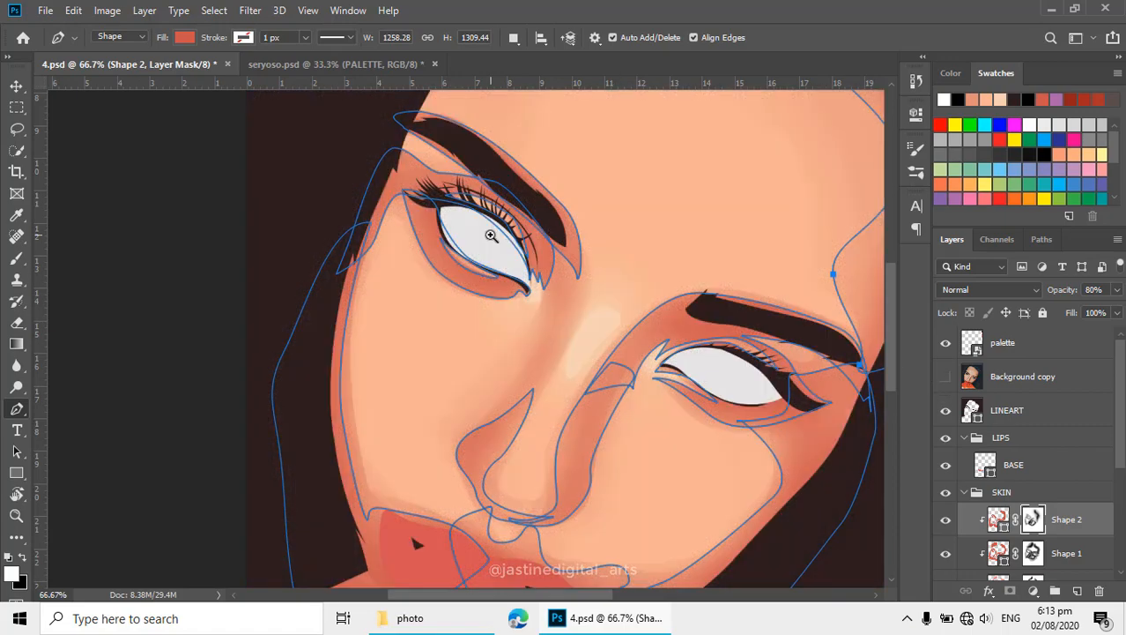
left_click(475, 237, "ctrl")
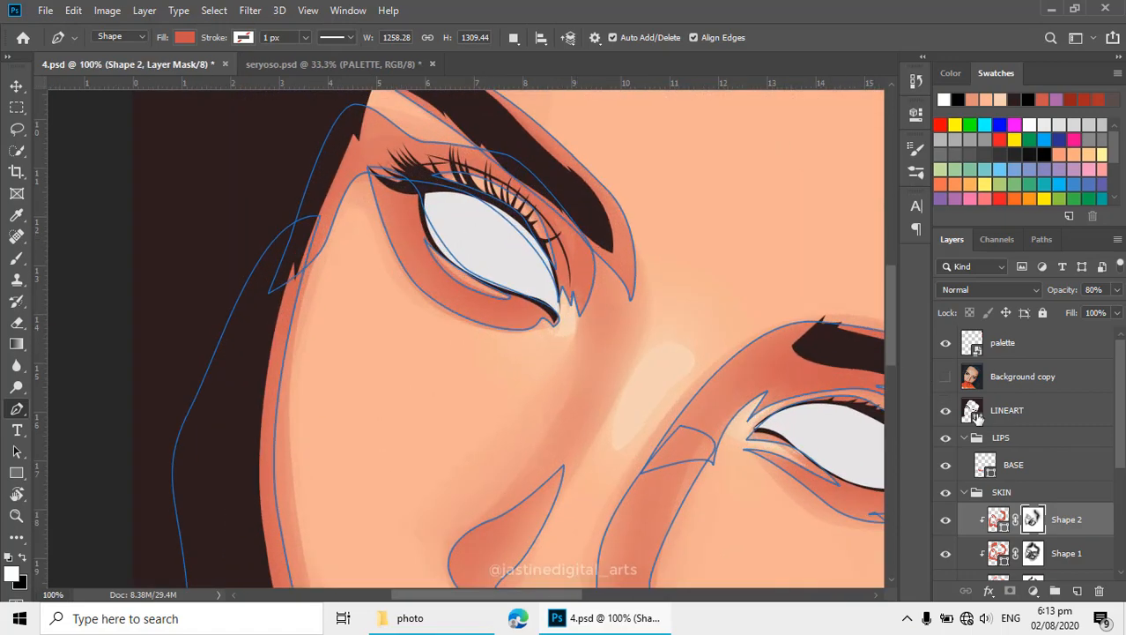
- Add a new layer directly above the SKIN group and place it in its own group
left_click(1005, 492)
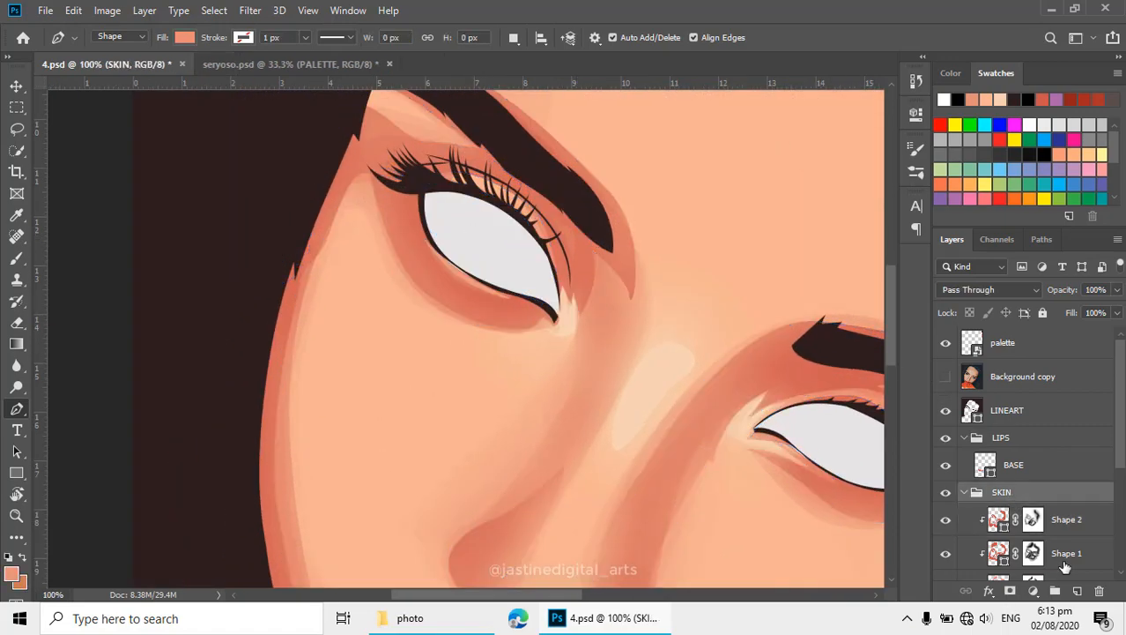
left_click(1077, 591)
left_click_drag(983, 520, 998, 499)
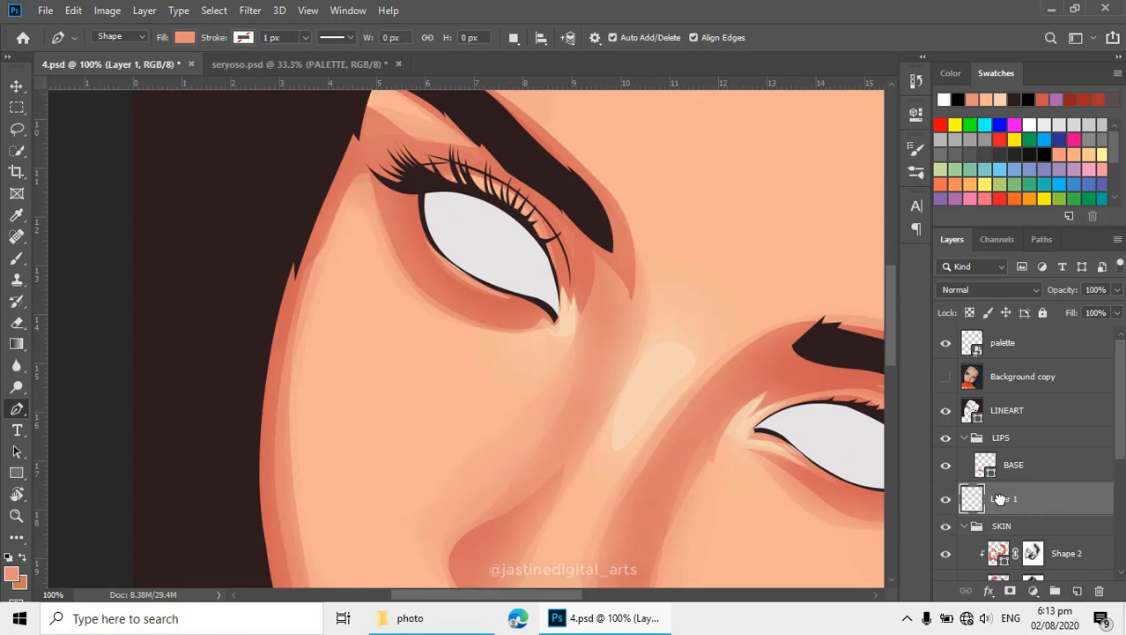
key("ctrl+g")
- Name the new group EYES
double_click(1004, 492)
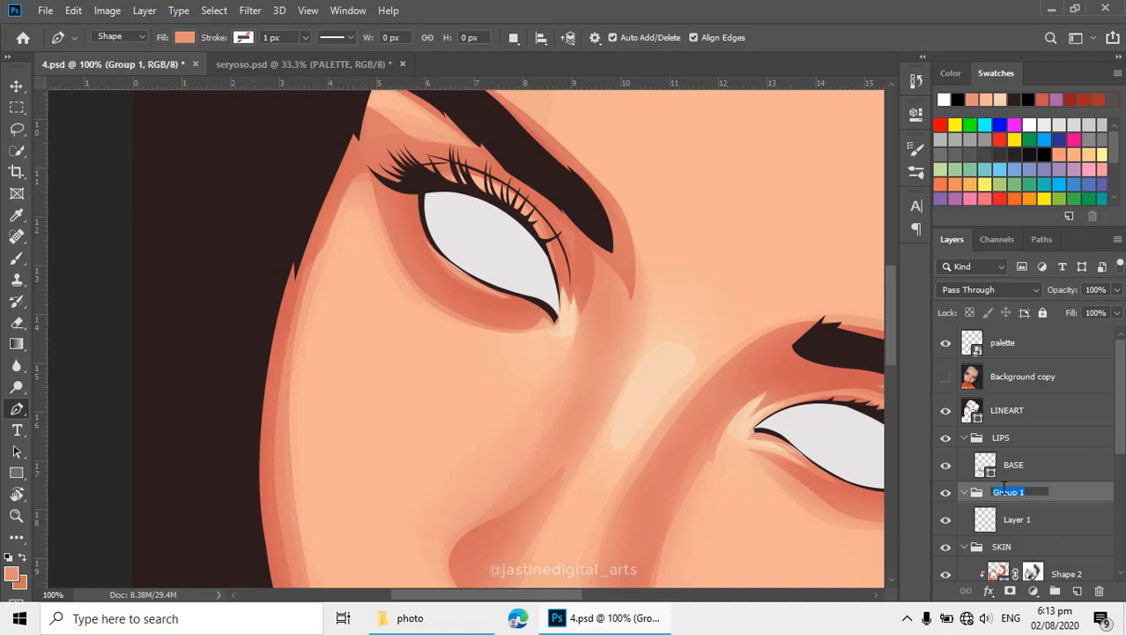
type("EYS")
key("Return")
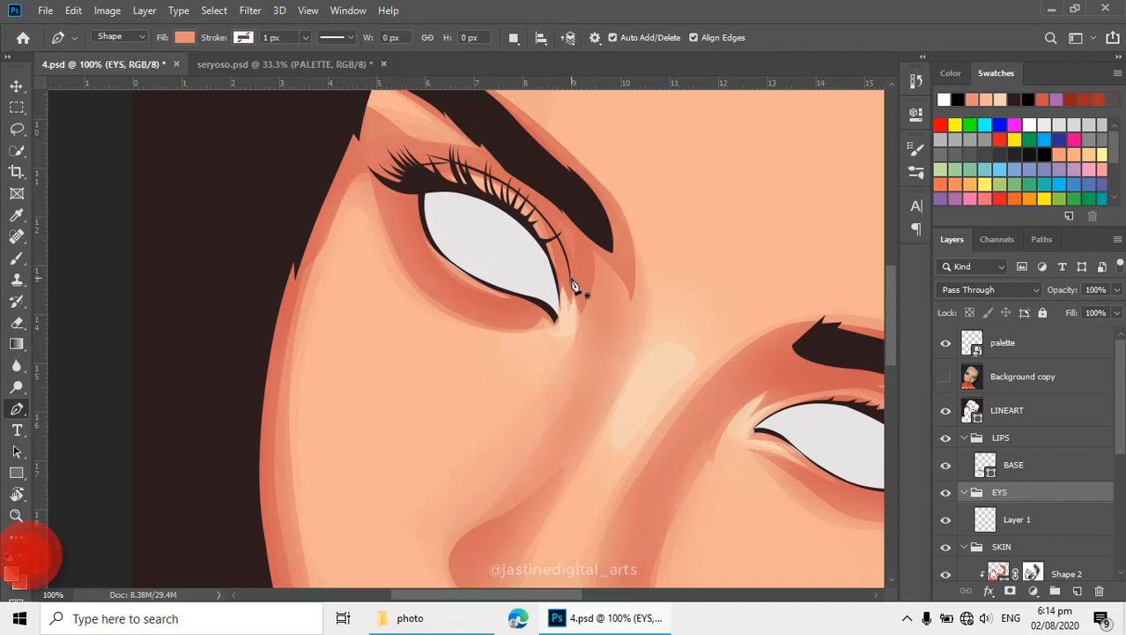
left_click(523, 263, "ctrl+space")
left_click(523, 263, "ctrl+space")
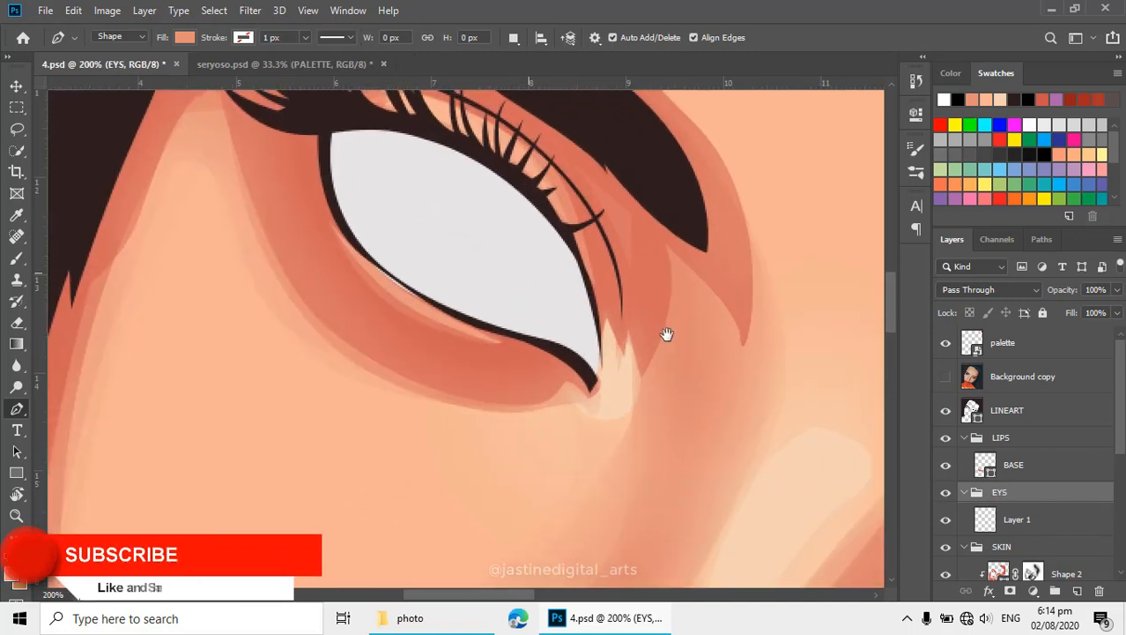
double_click(1002, 491)
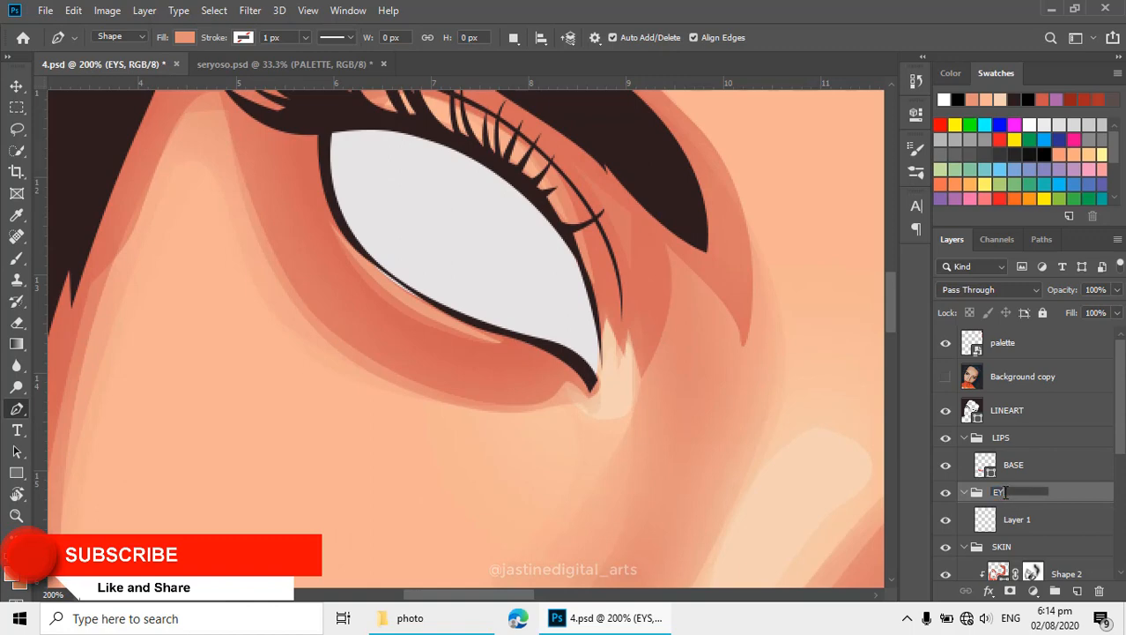
type("EYES")
key("Return")
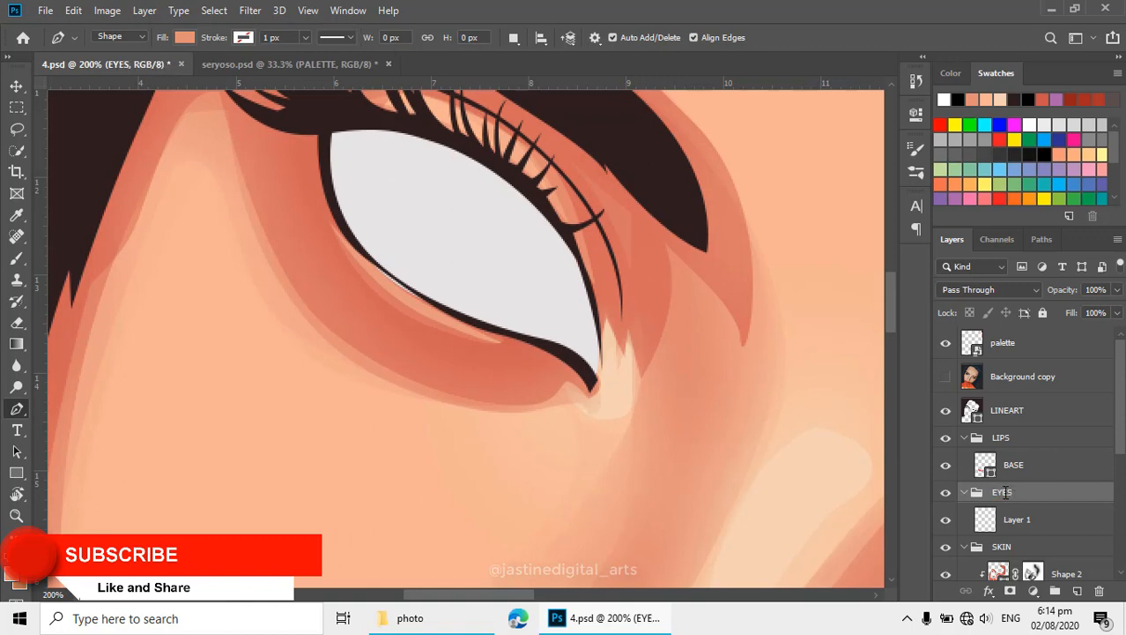
- Show the Background copy photo and rename the empty layer inside the EYES group to BASE
left_click(945, 376)
left_click_drag(447, 397, 468, 435)
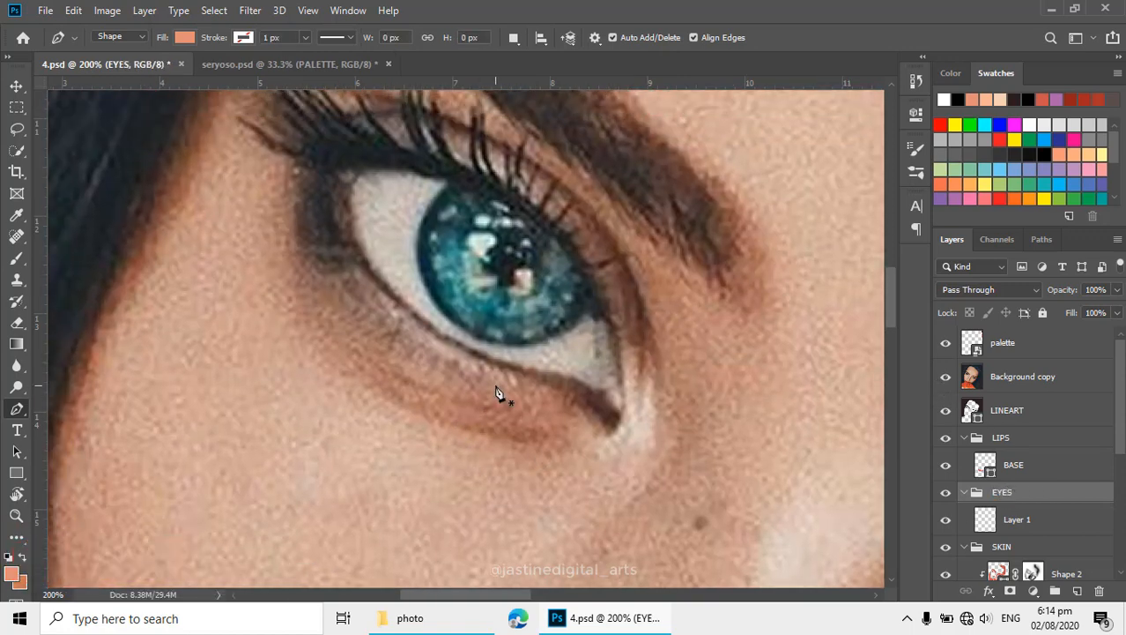
key("u")
key("p")
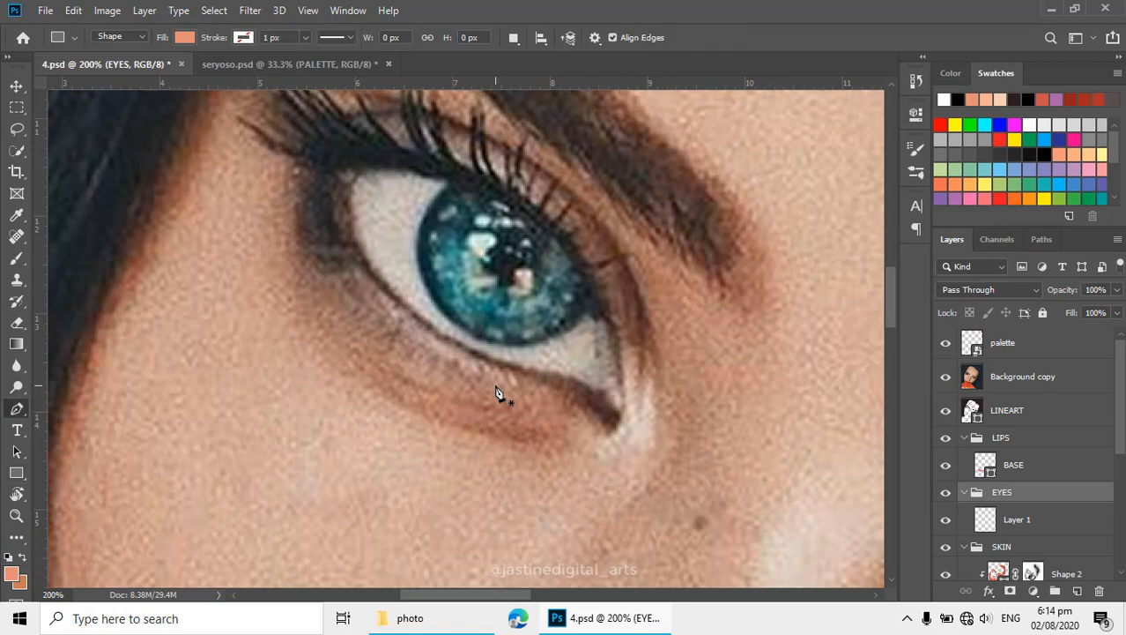
left_click_drag(450, 297, 477, 342)
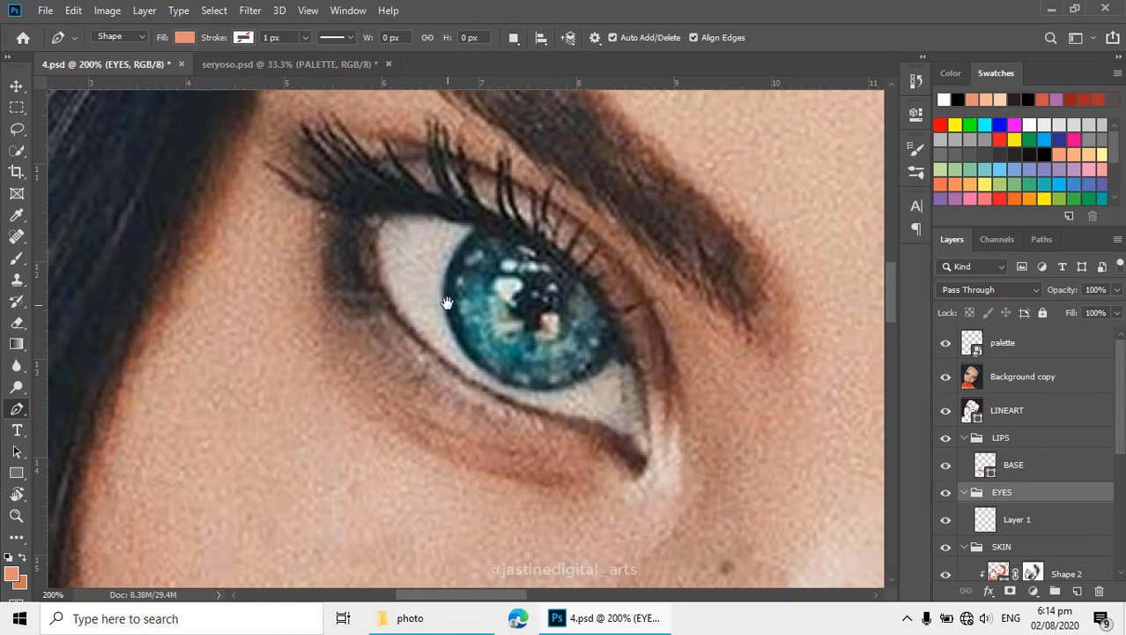
left_click_drag(448, 305, 435, 292)
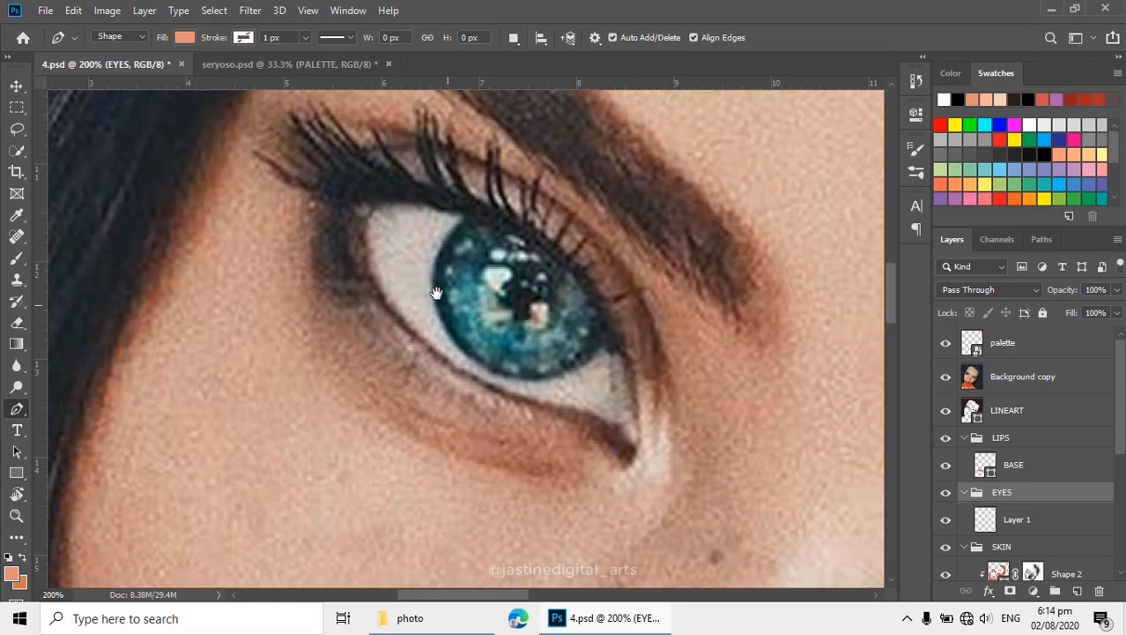
double_click(1018, 520)
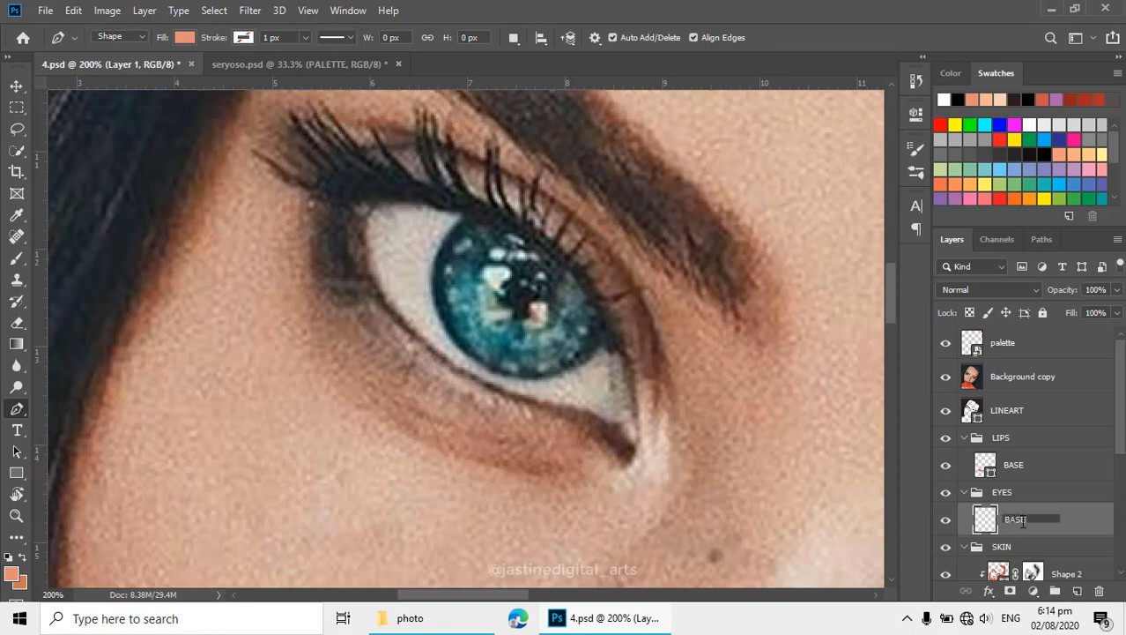
key("Return")
- Trace the outline of the portrait's left-hand eye opening as a closed Pen shape about 172 by 151 px on the EYES group's BASE layer
left_click_drag(452, 272, 437, 268)
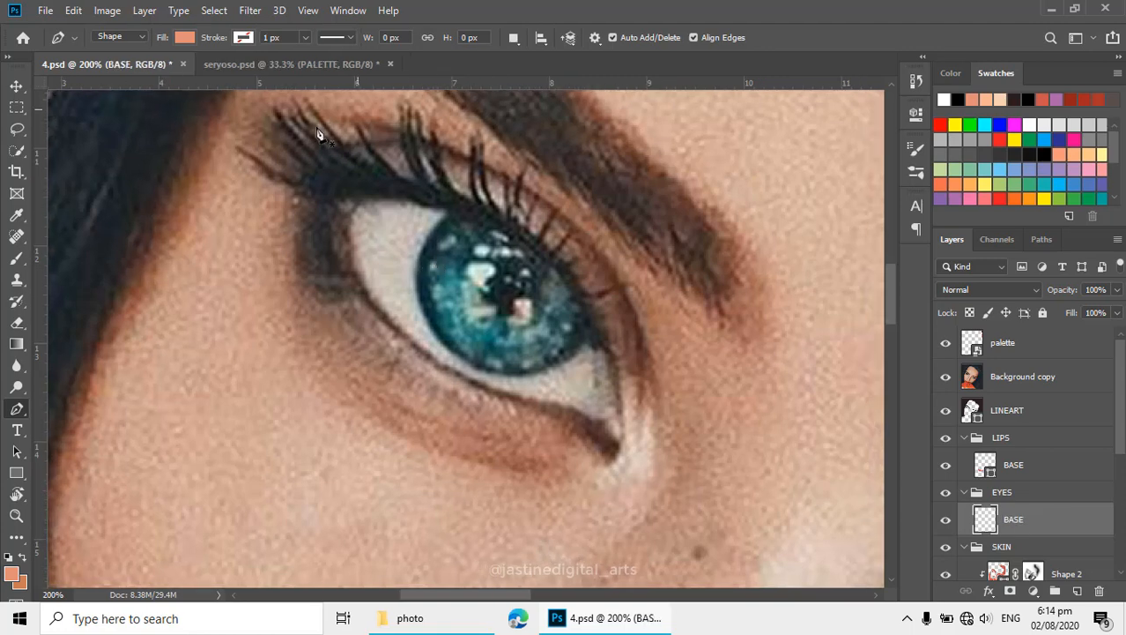
left_click(336, 200)
left_click_drag(391, 326, 447, 375)
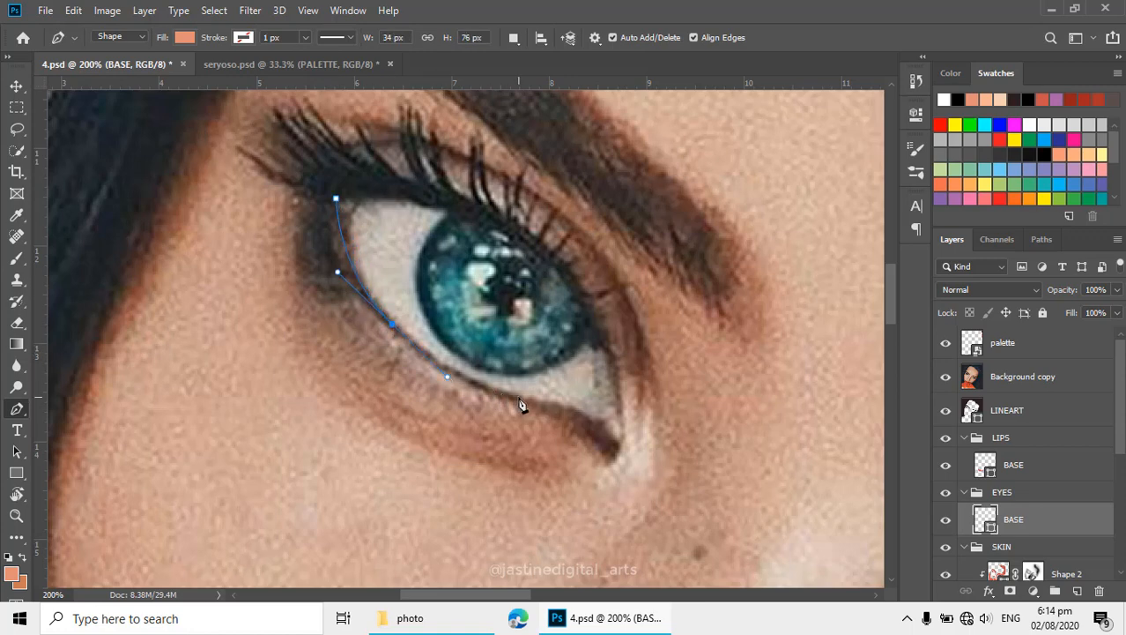
left_click_drag(526, 401, 559, 407)
left_click_drag(604, 439, 614, 452)
left_click(610, 449, "alt")
left_click_drag(619, 440, 622, 433)
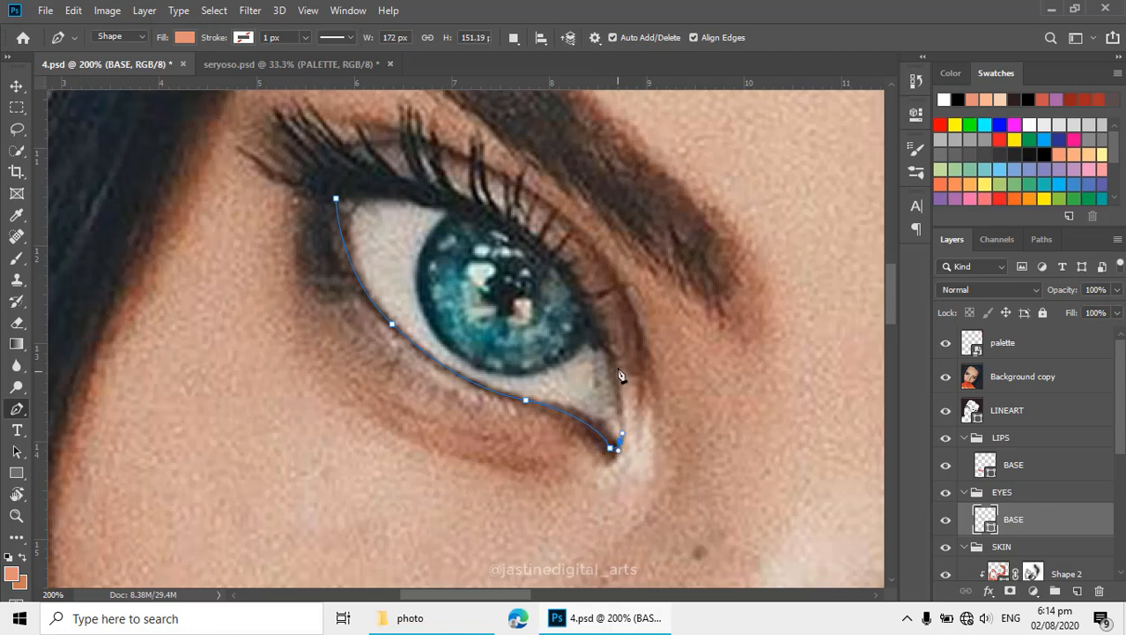
left_click_drag(603, 337, 589, 313)
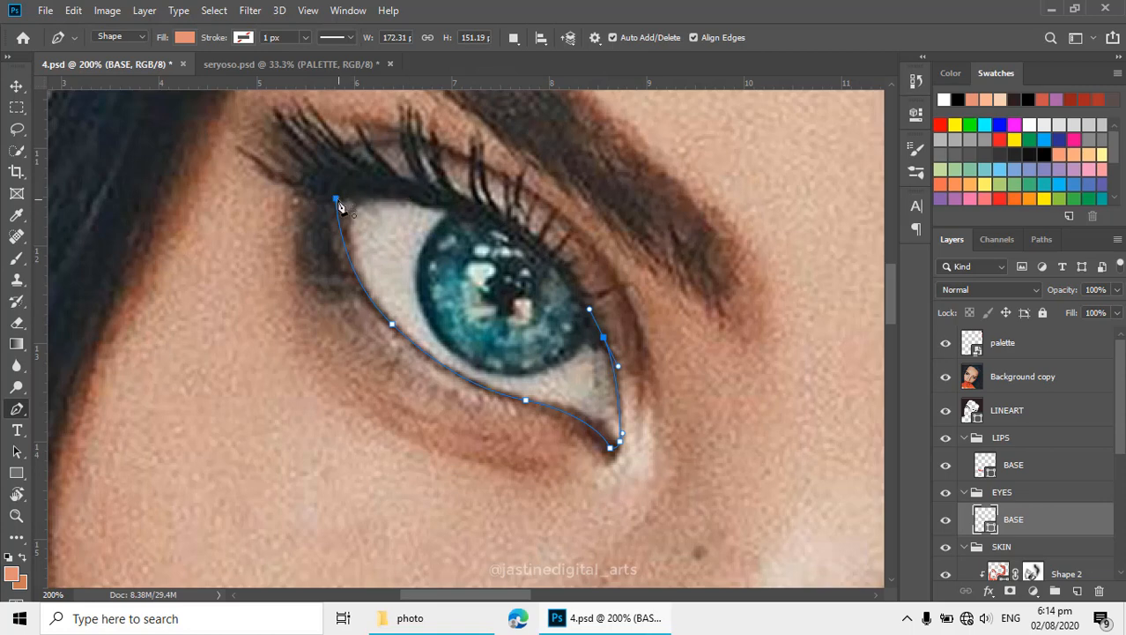
left_click_drag(336, 199, 129, 209)
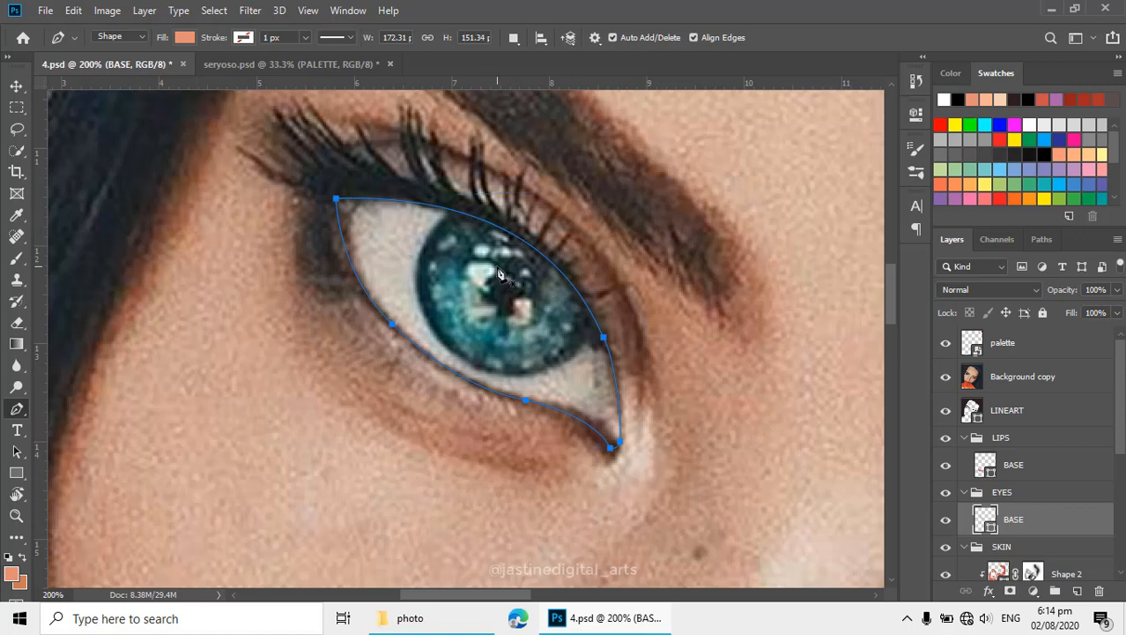
- Hide the Background copy photo and set the EYES group's BASE shape fill to off-white eae4e2
left_click(944, 379)
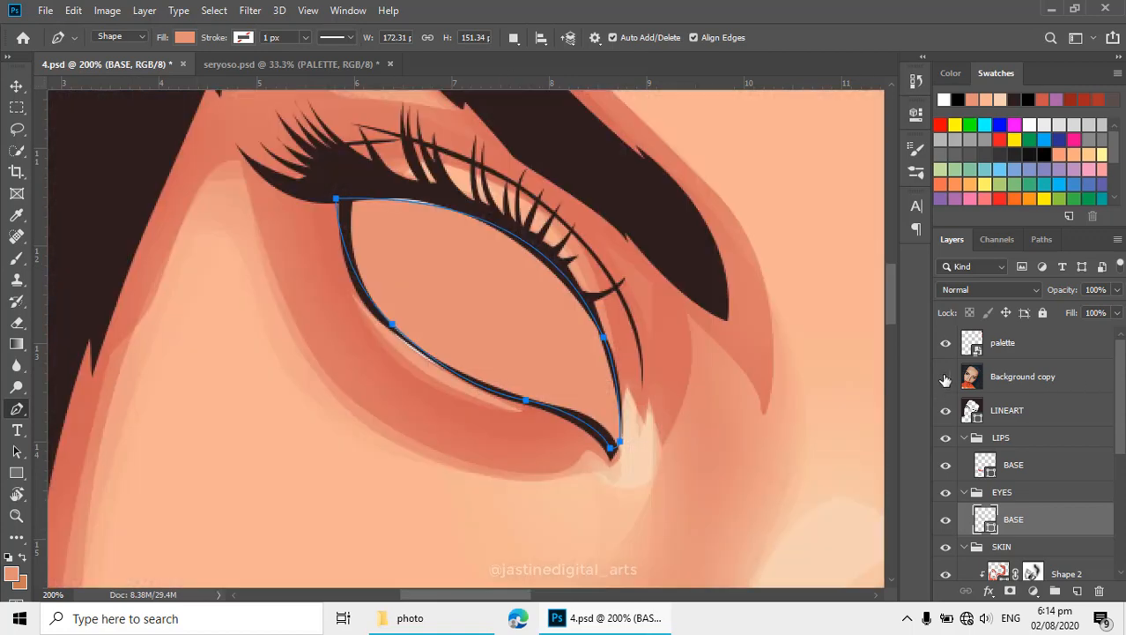
left_click(945, 379)
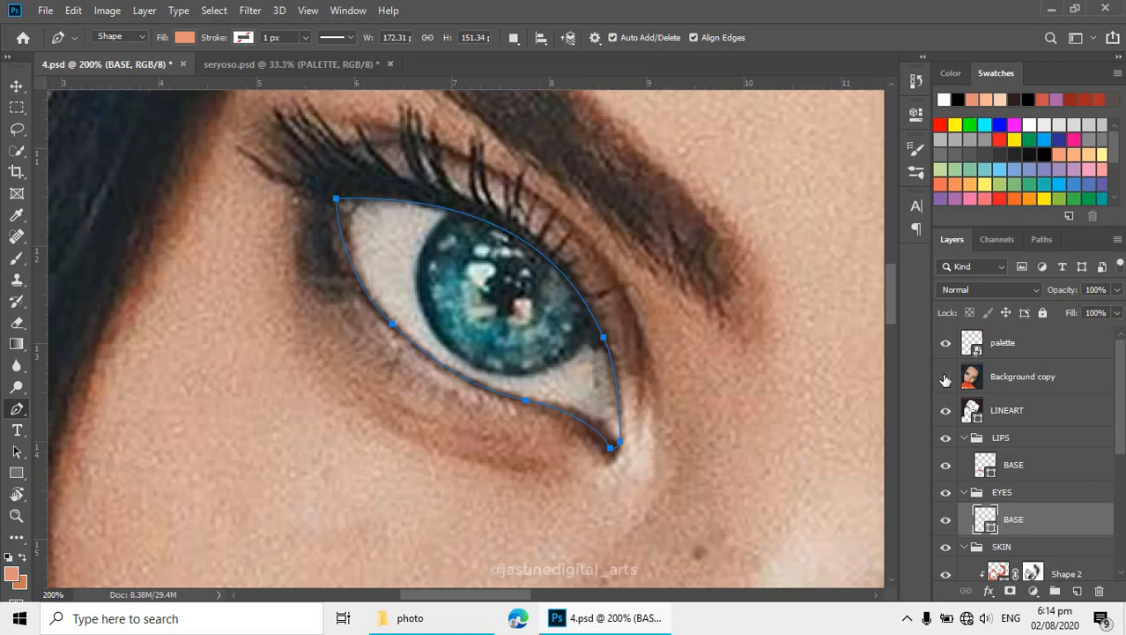
left_click(945, 379)
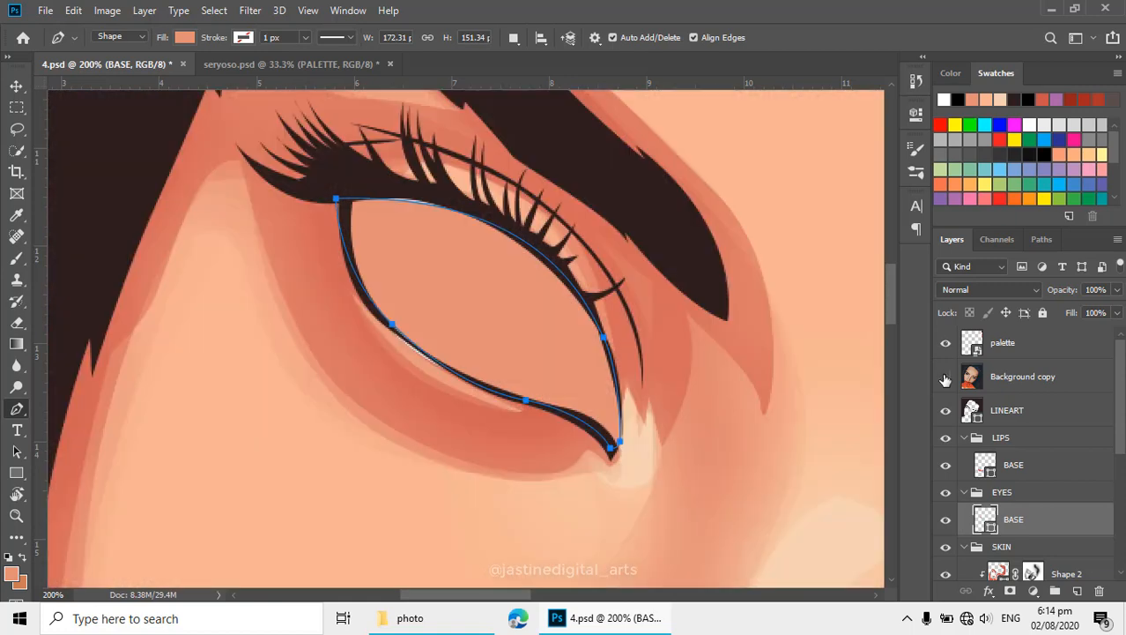
double_click(990, 527)
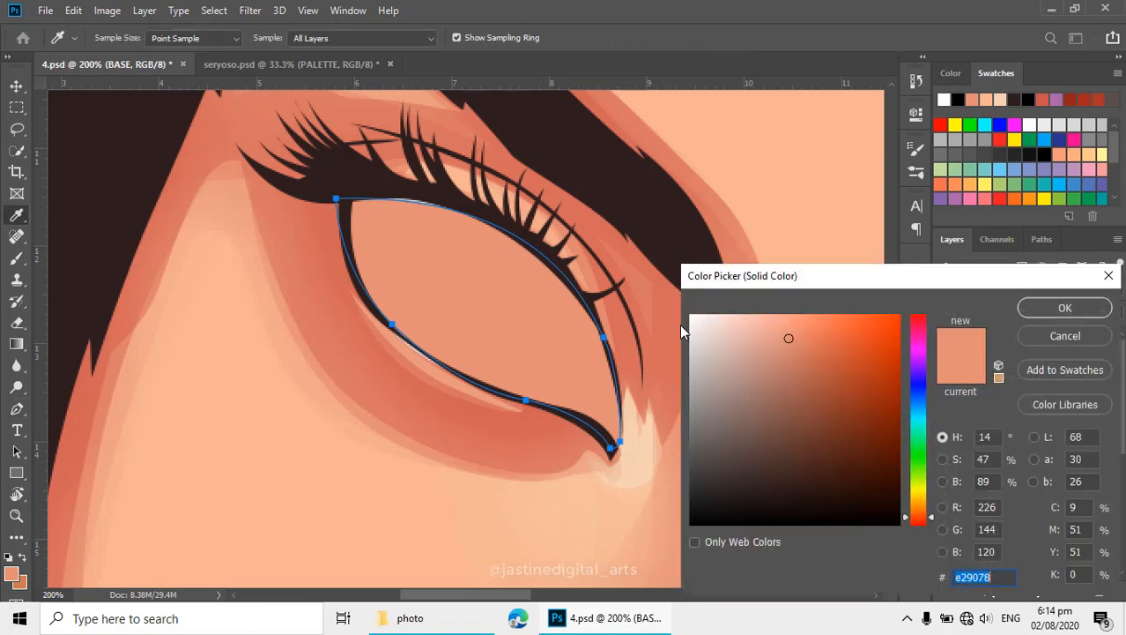
left_click(697, 323)
left_click(702, 333)
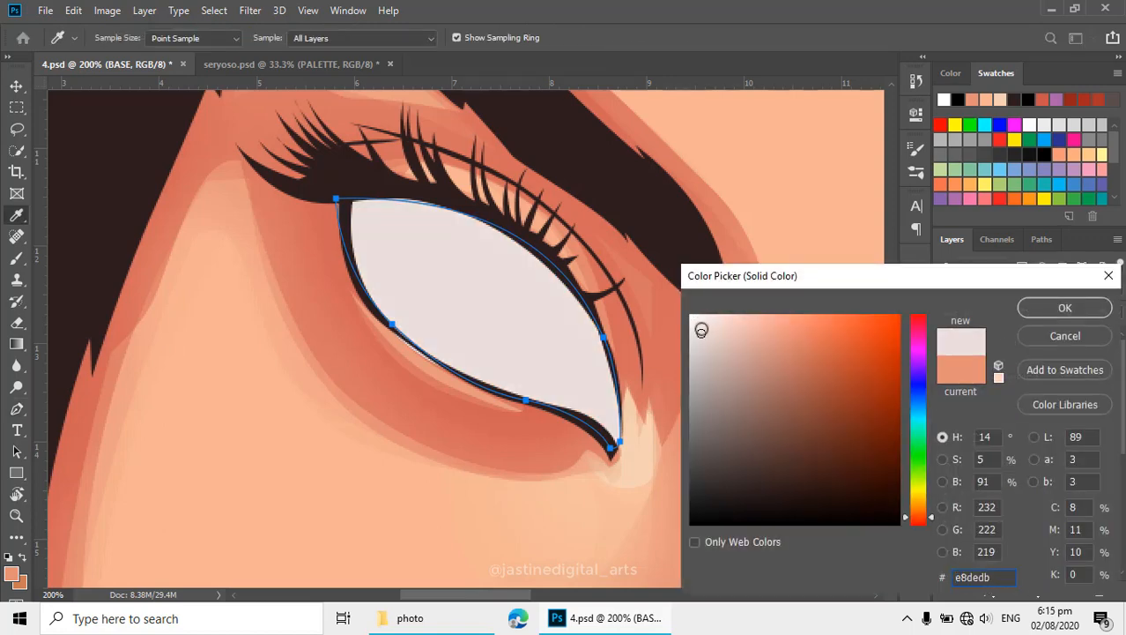
left_click(697, 331)
left_click(1027, 314)
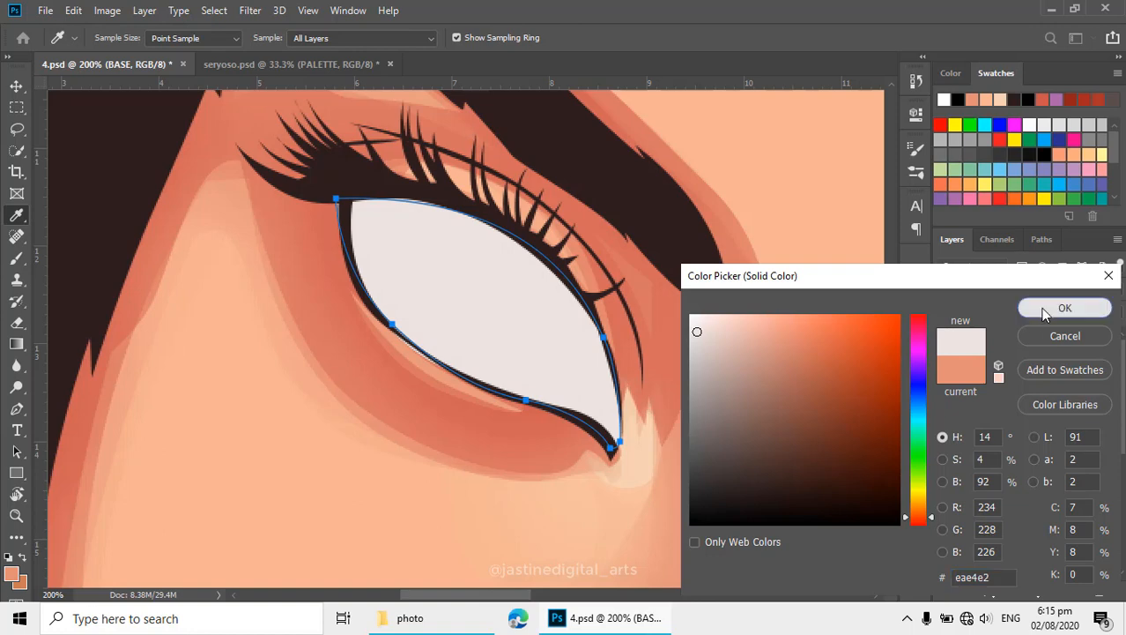
- Show the Background copy photo and reshape the outer-corner end of the left-hand eye's lower lid line on the LINEART layer
key("p")
scroll(553, 369, "down", 2)
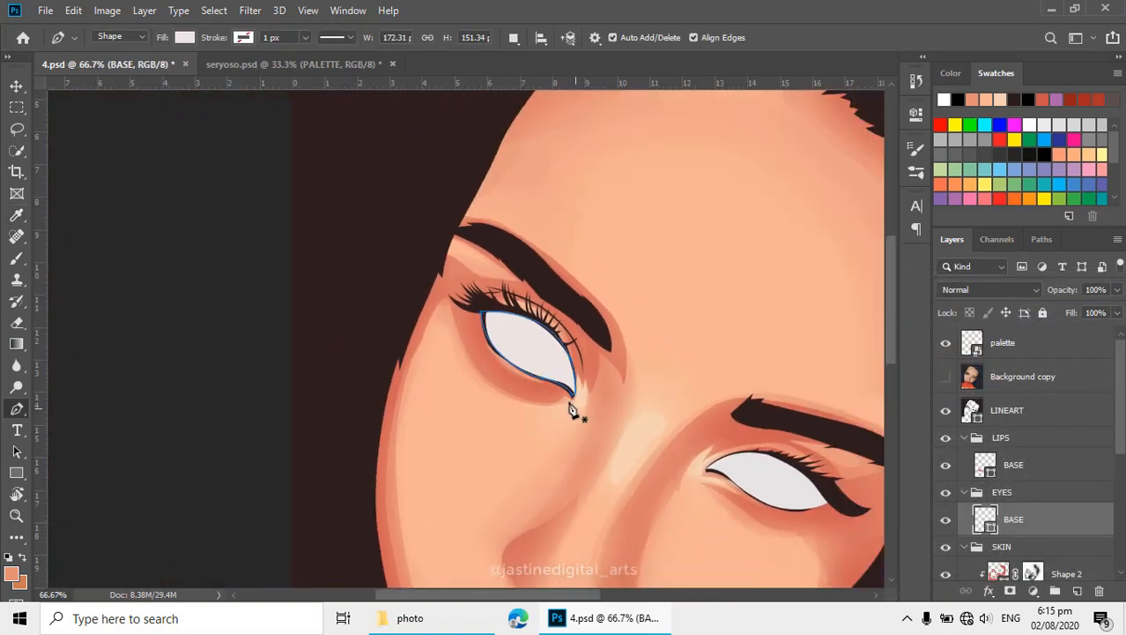
scroll(571, 391, "up", 3)
left_click(564, 382, "ctrl")
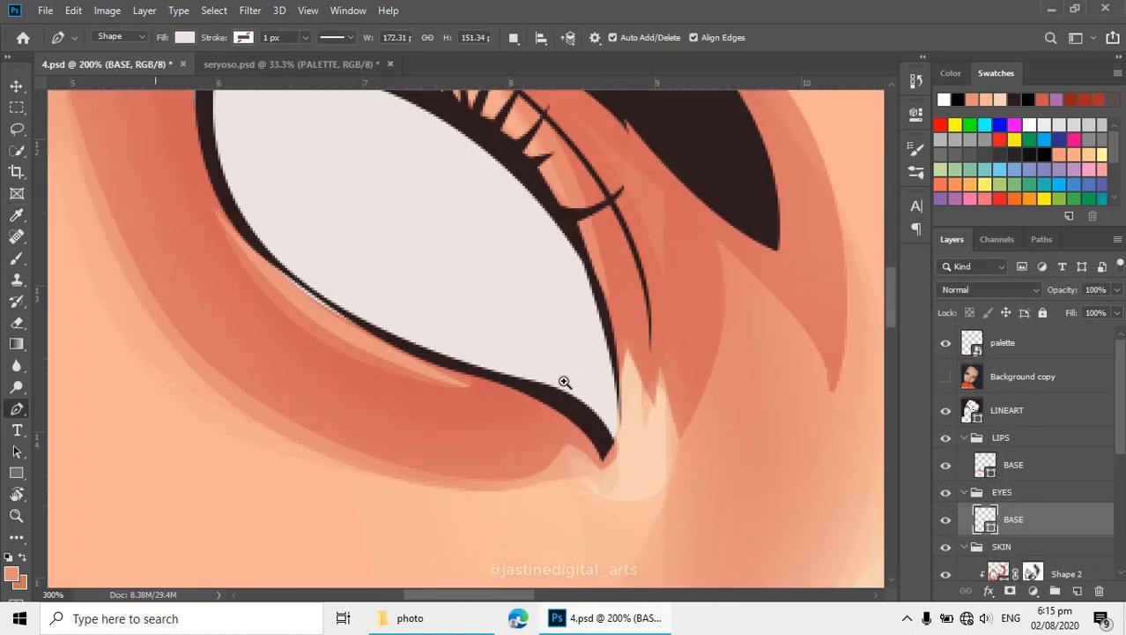
left_click_drag(493, 361, 553, 395)
left_click(553, 418, "alt")
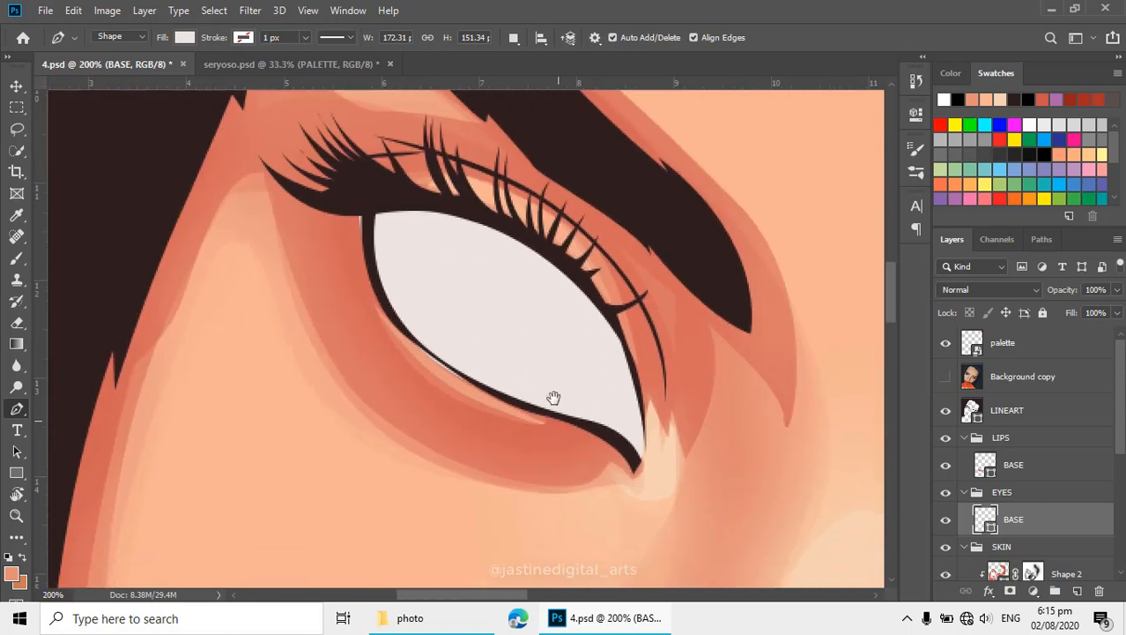
left_click(443, 334, "ctrl")
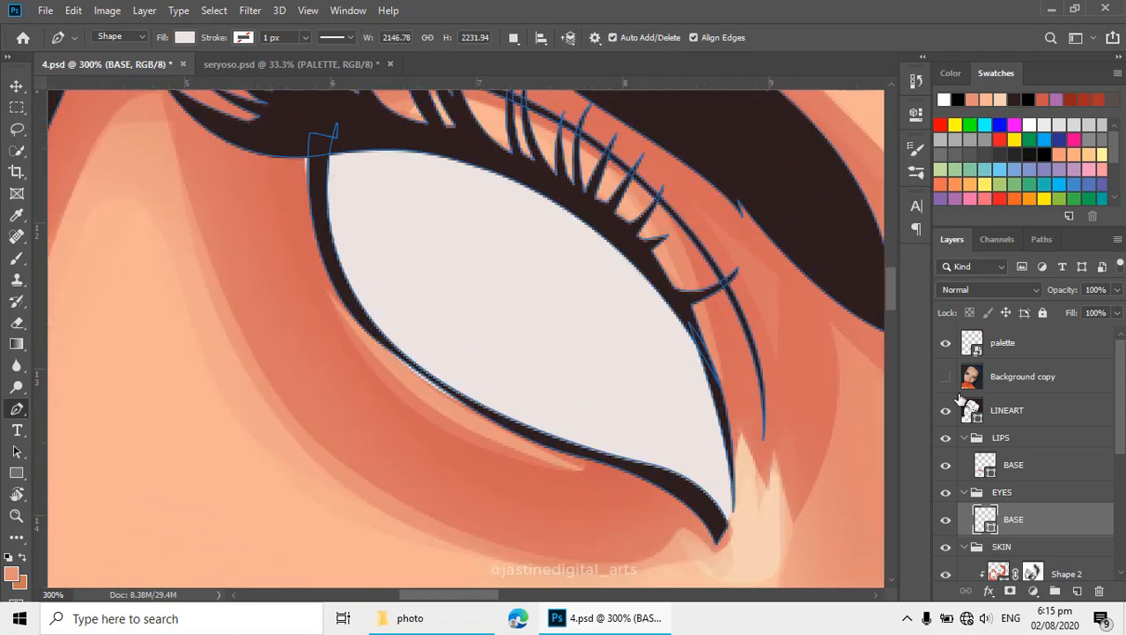
left_click(976, 413)
left_click(946, 376)
left_click_drag(451, 284, 474, 316)
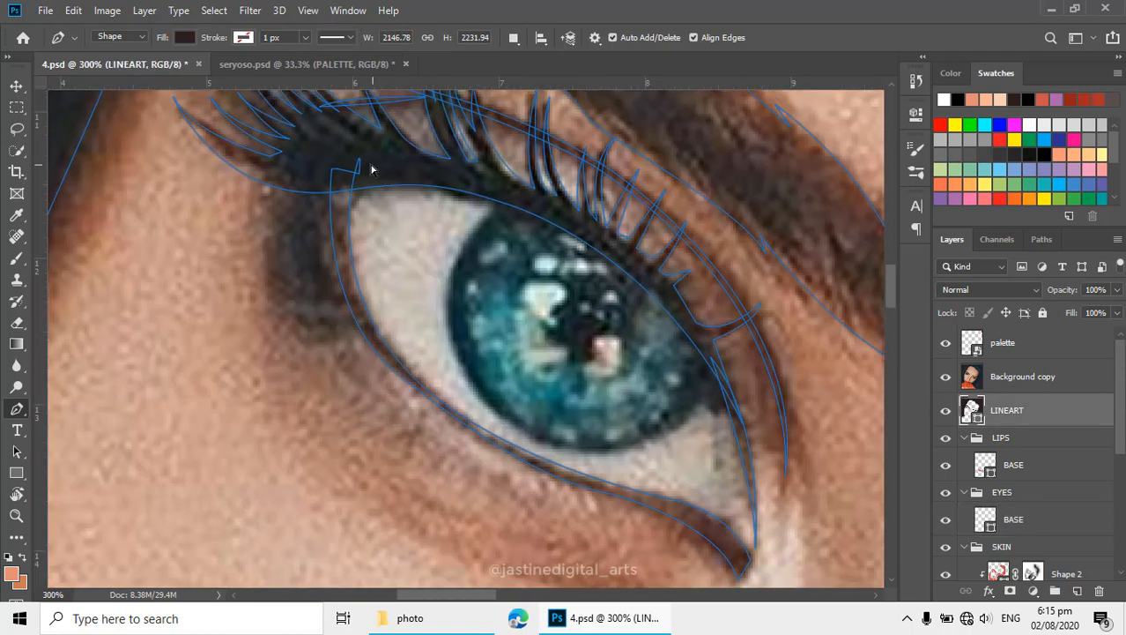
left_click(359, 174, "ctrl")
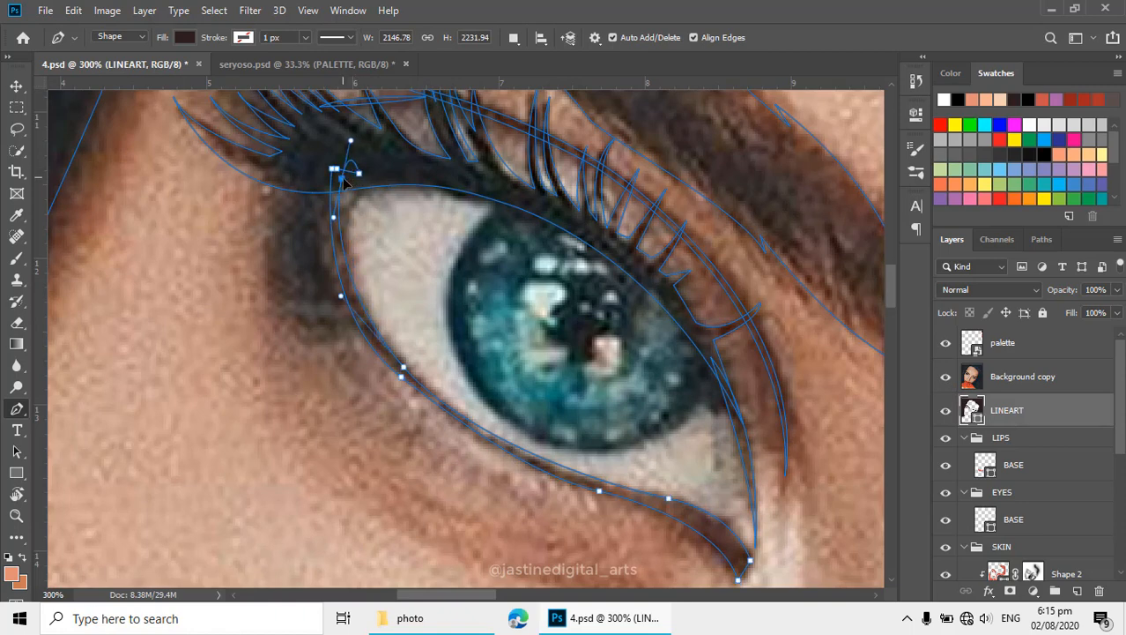
left_click(397, 362)
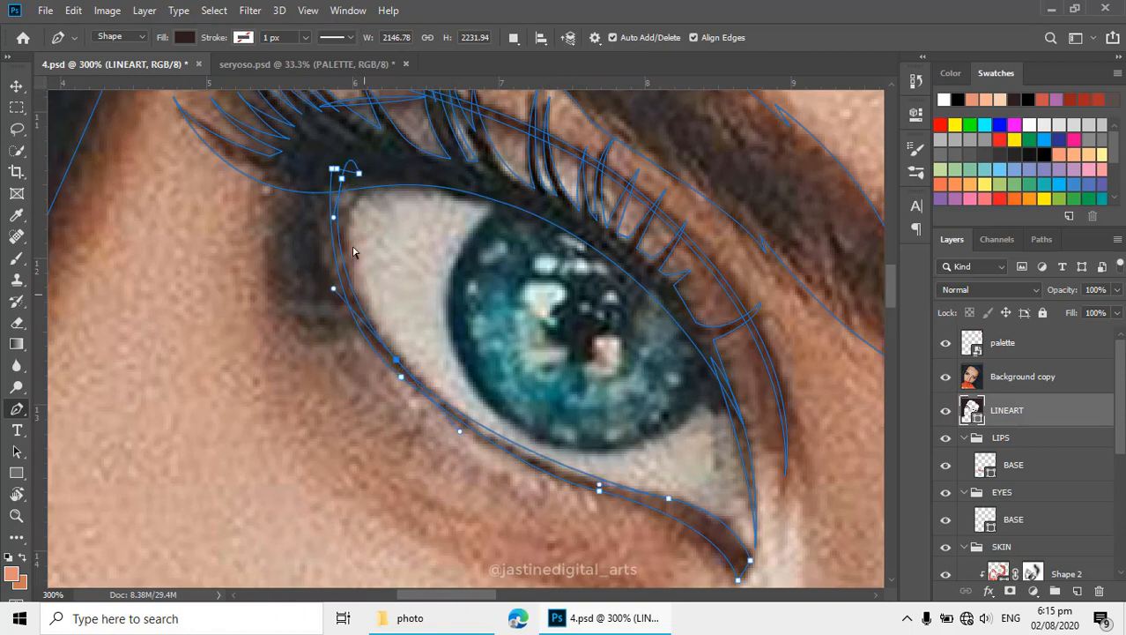
left_click_drag(331, 170, 322, 173)
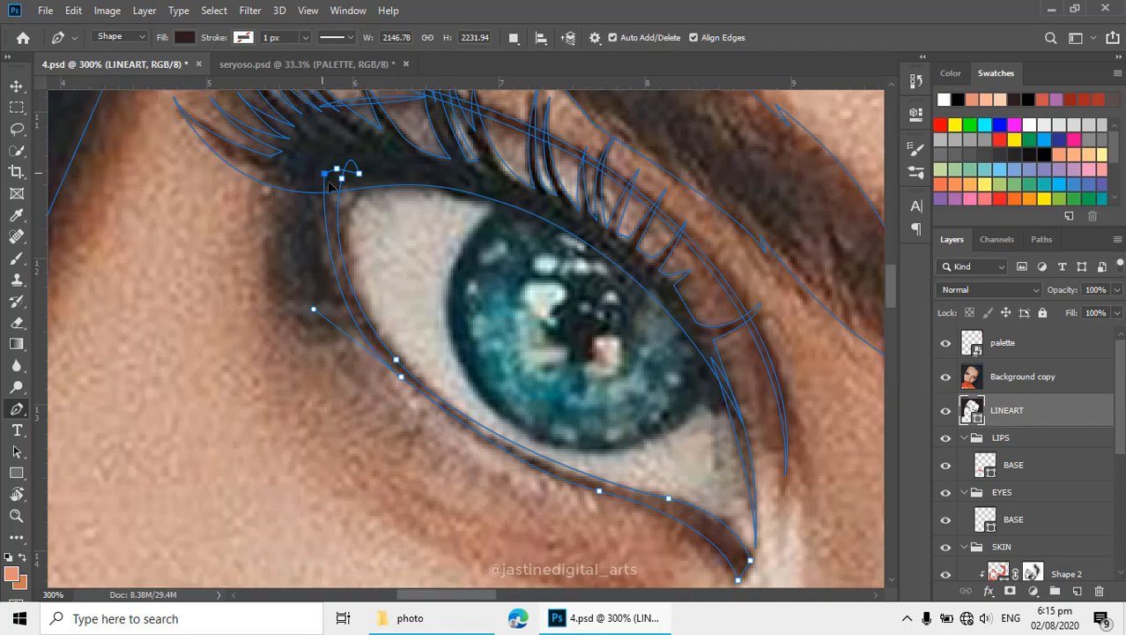
- Slim the inner-corner end of the LINEART lower lid line by moving its anchor points, and hide the Background copy photo
left_click_drag(686, 515, 610, 431)
left_click(611, 430, "ctrl")
left_click(586, 412, "ctrl")
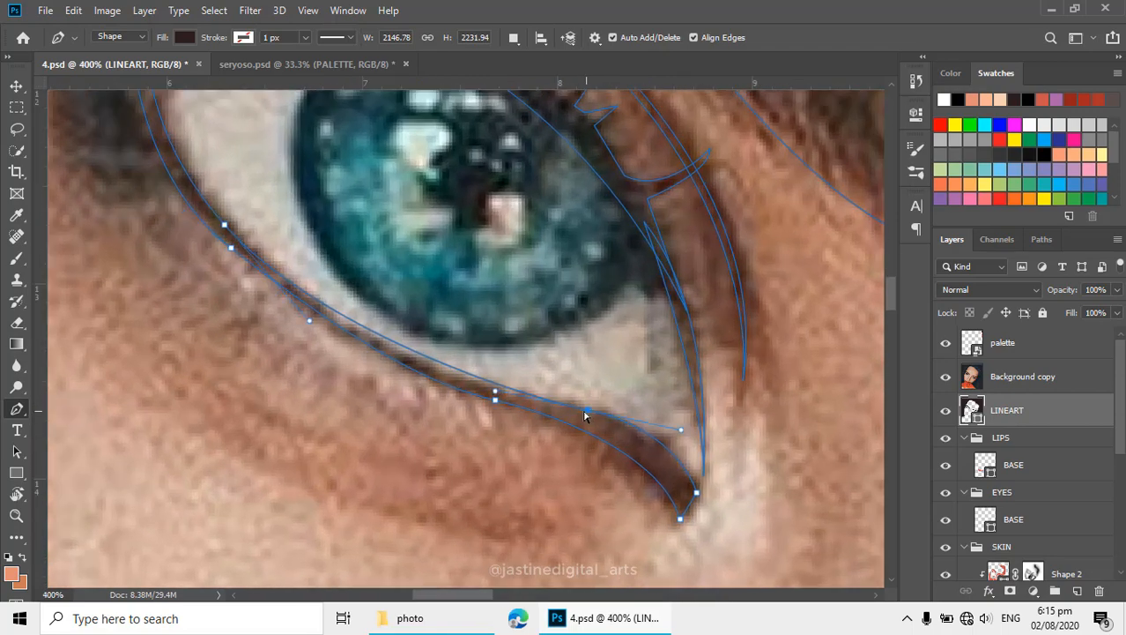
left_click_drag(496, 391, 463, 397)
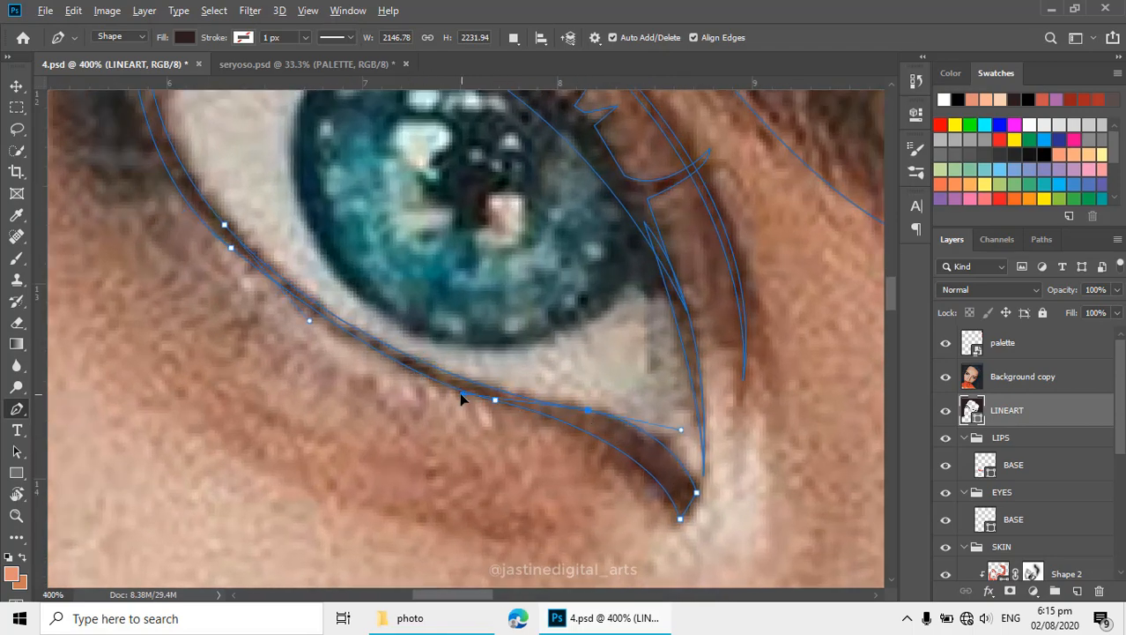
left_click_drag(679, 437, 594, 396)
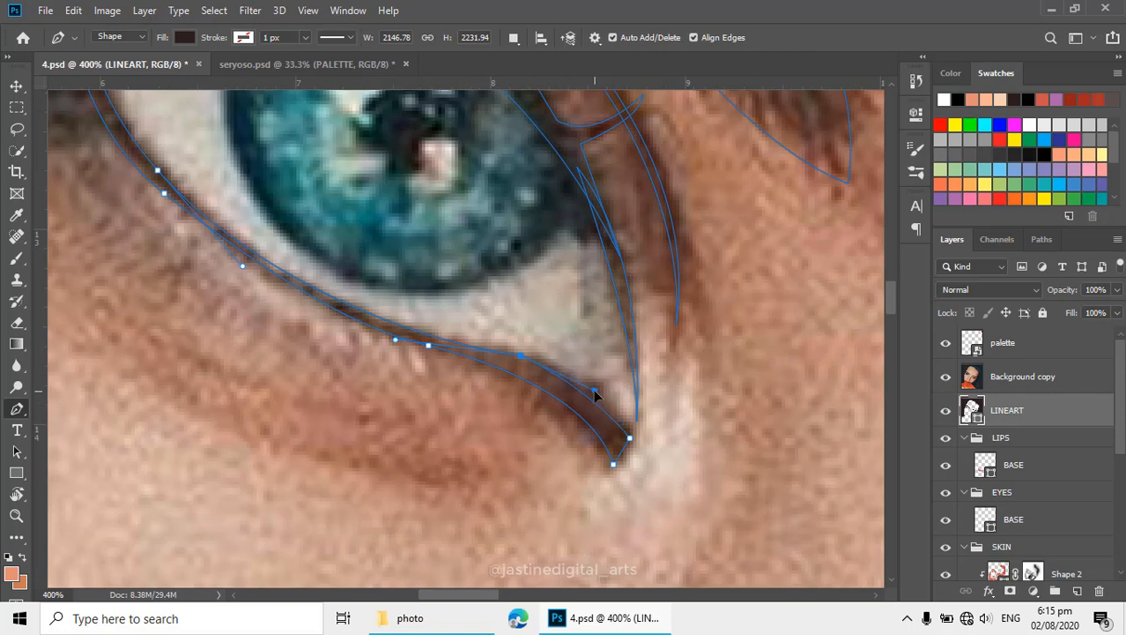
left_click_drag(629, 441, 615, 462)
left_click(484, 349)
left_click_drag(521, 356, 526, 371)
left_click(945, 376)
key("Escape")
- Extend the EYES BASE shape's inner-corner point down to the tip of the lower lid line, making the shape about 173 by 156 px
left_click(586, 436, "alt")
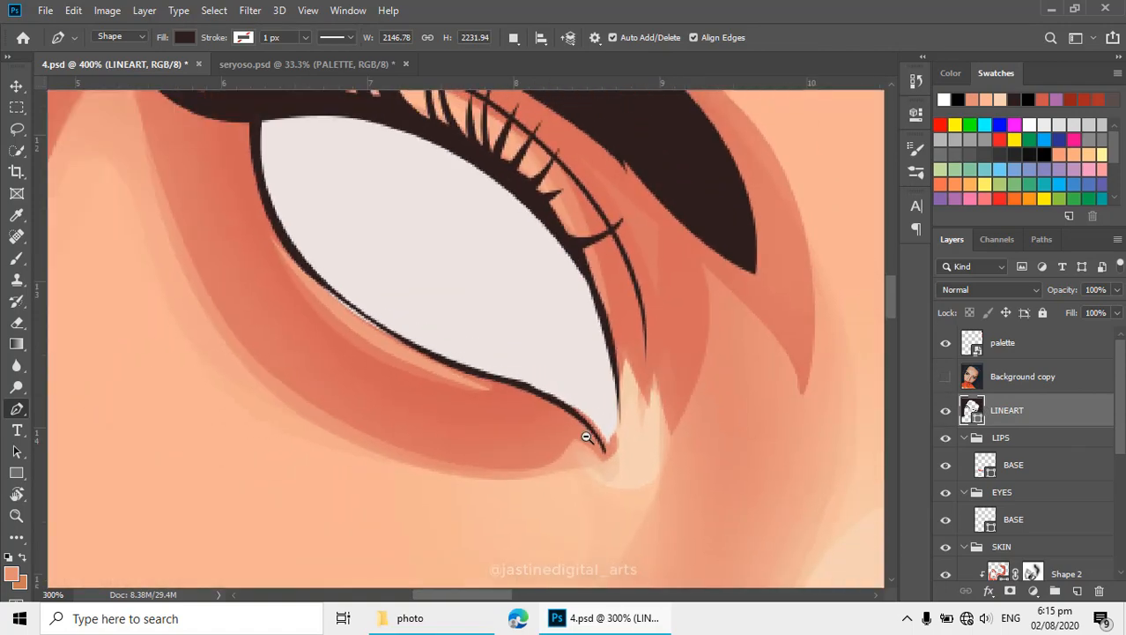
left_click(586, 436, "alt")
left_click(586, 436, "alt")
left_click(596, 436, "ctrl")
left_click(596, 436, "ctrl")
left_click(595, 436, "ctrl")
key("v")
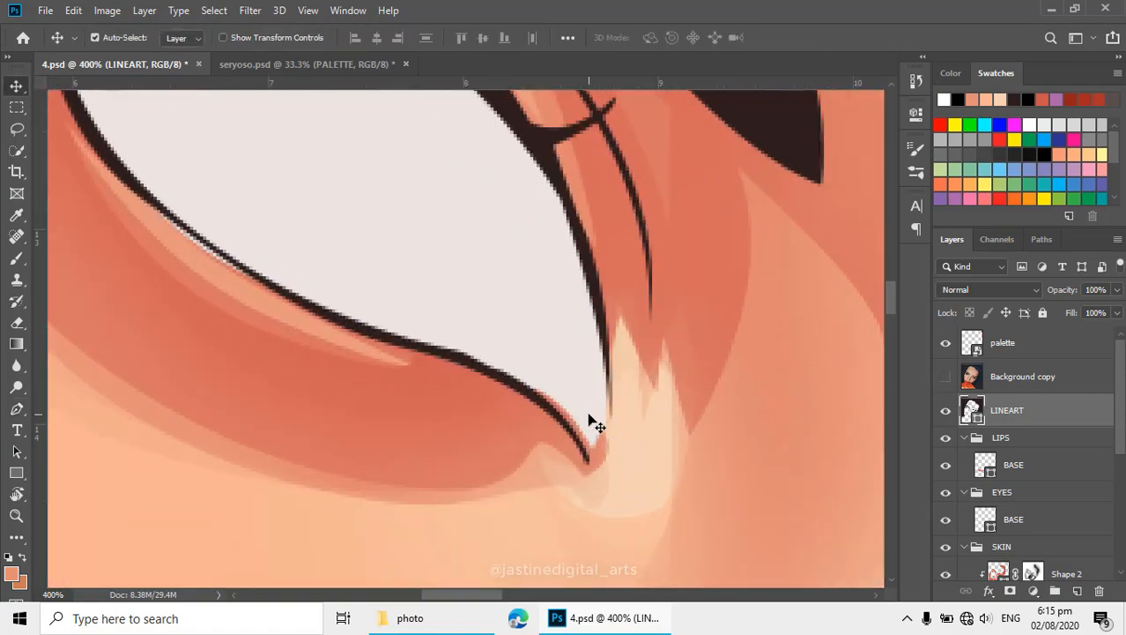
left_click(596, 426)
key("p")
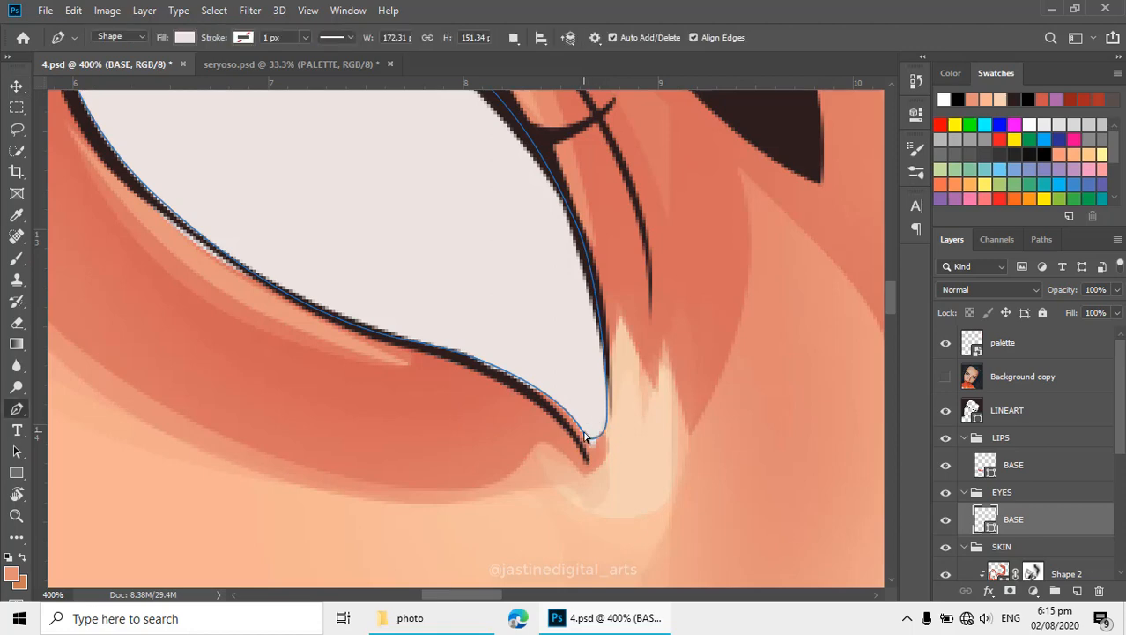
left_click(587, 441, "ctrl")
left_click_drag(580, 446, 608, 453)
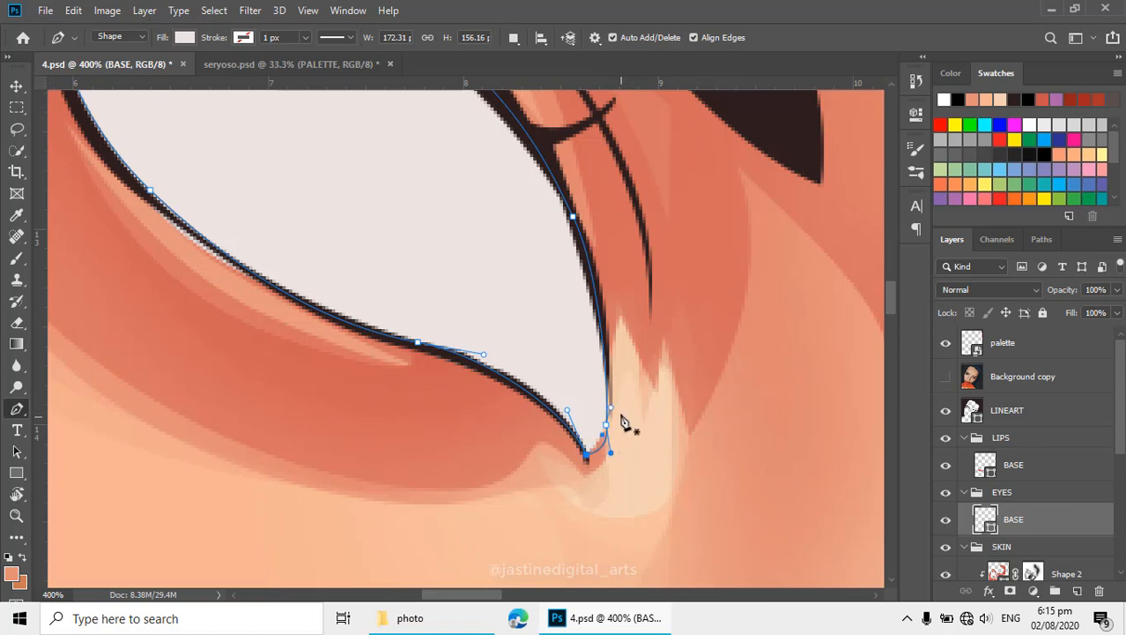
left_click_drag(611, 408, 614, 398)
left_click(551, 311, "alt")
key("Return")
key("Return")
- Check the left-hand eye's off-white shape for spill past the lower lid line
left_click(585, 381, "alt")
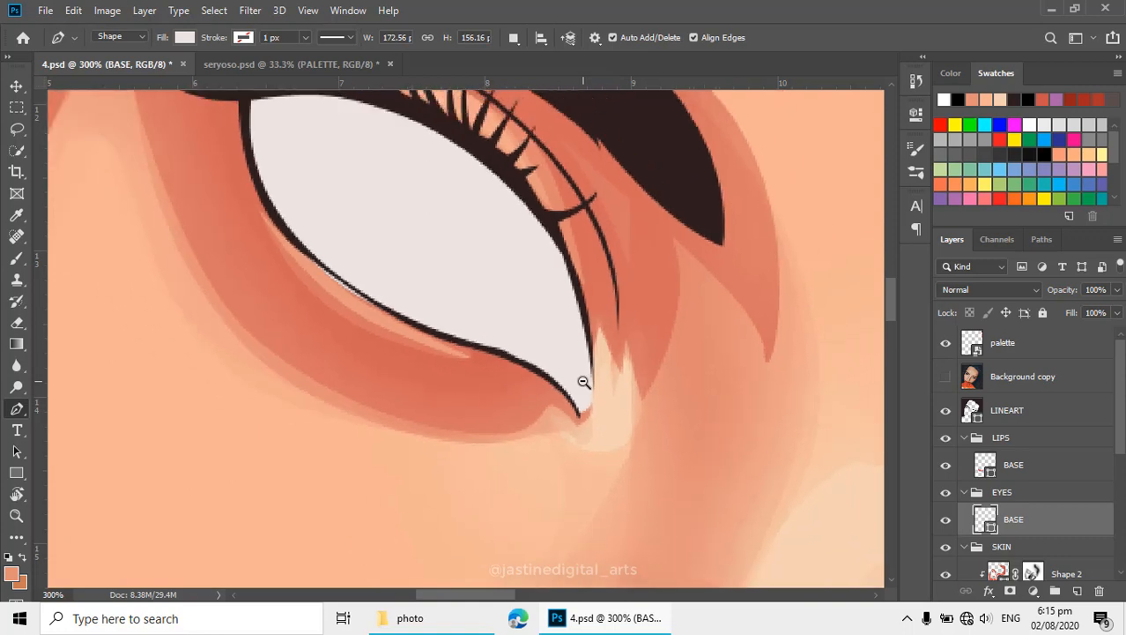
left_click(584, 380, "alt")
left_click(584, 380, "alt")
left_click(586, 410, "alt")
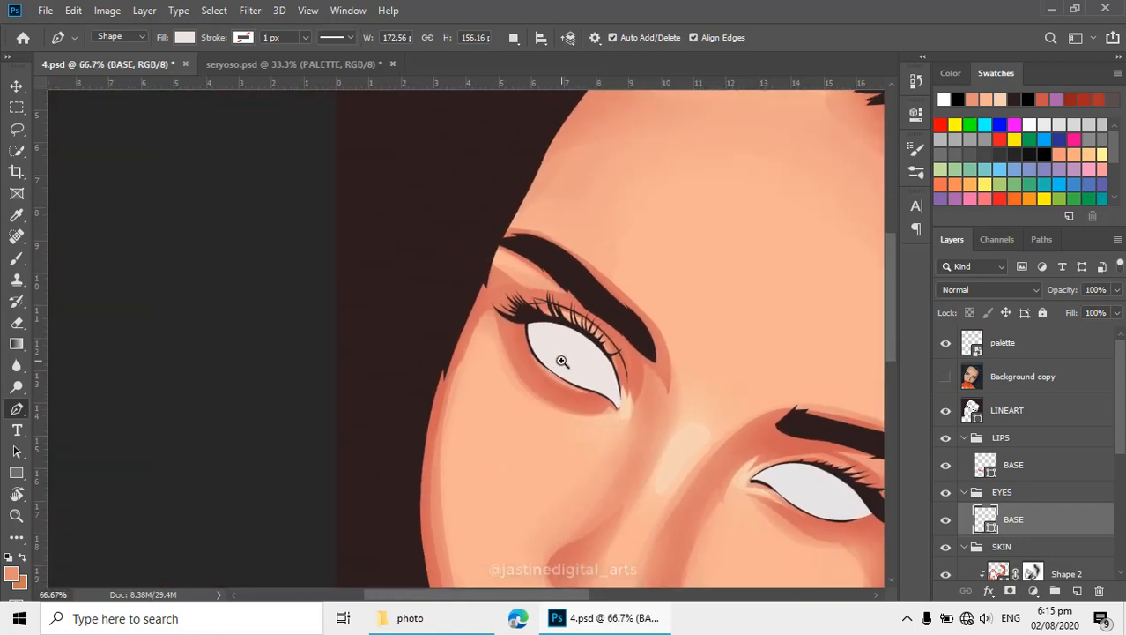
left_click(562, 362)
left_click(562, 361)
left_click(563, 361)
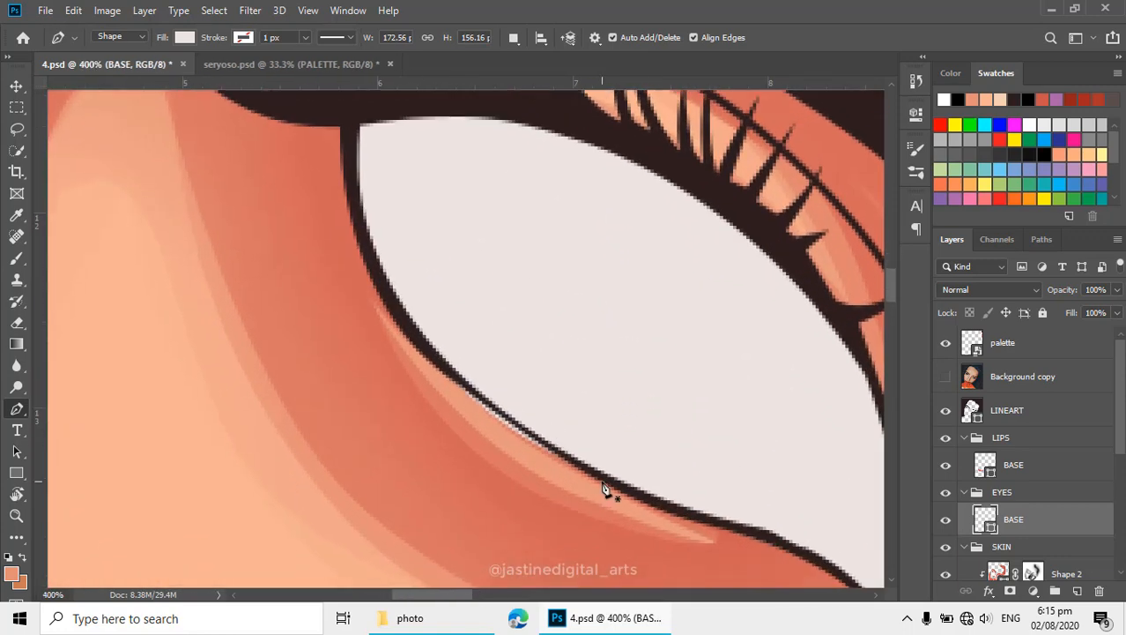
key("v")
left_click(609, 484)
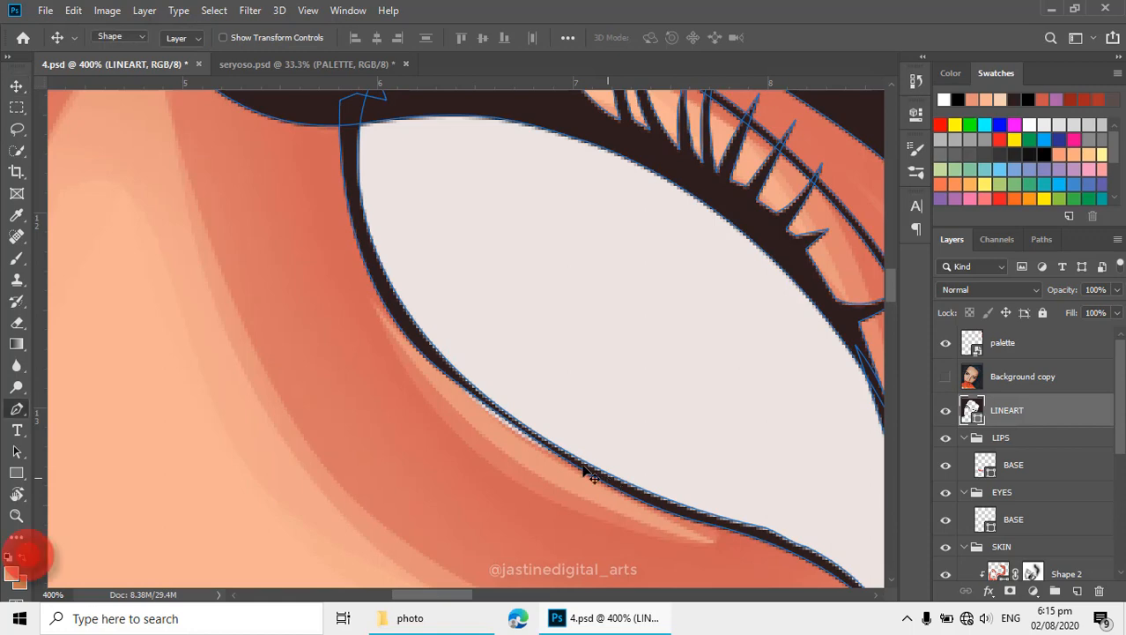
key("p")
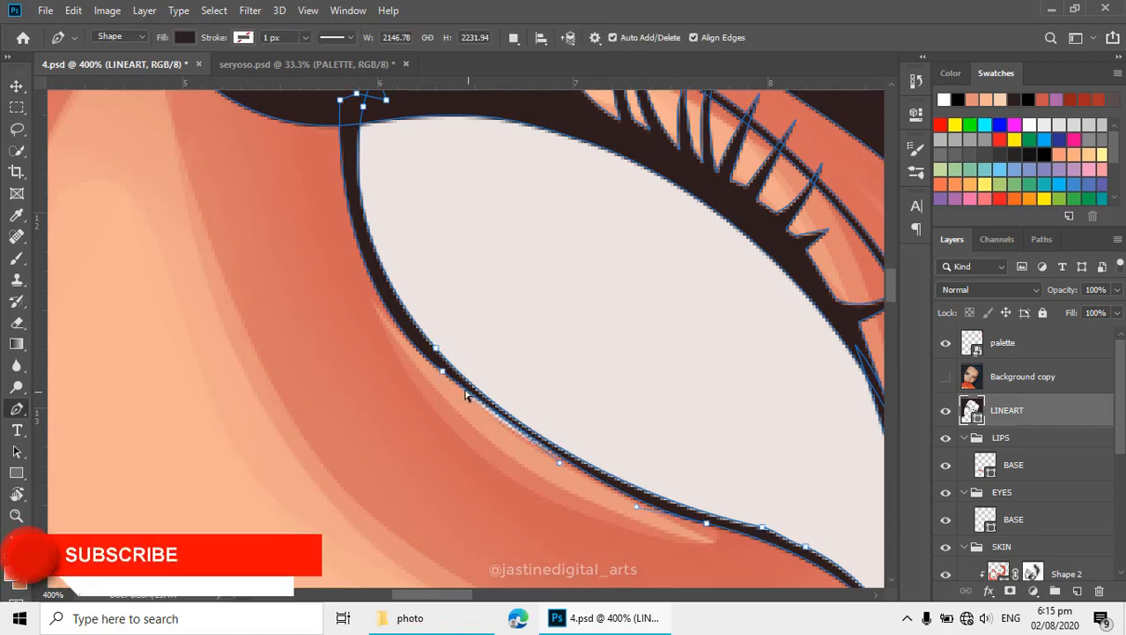
left_click(532, 451, "ctrl")
left_click(554, 456)
left_click(554, 457, "ctrl")
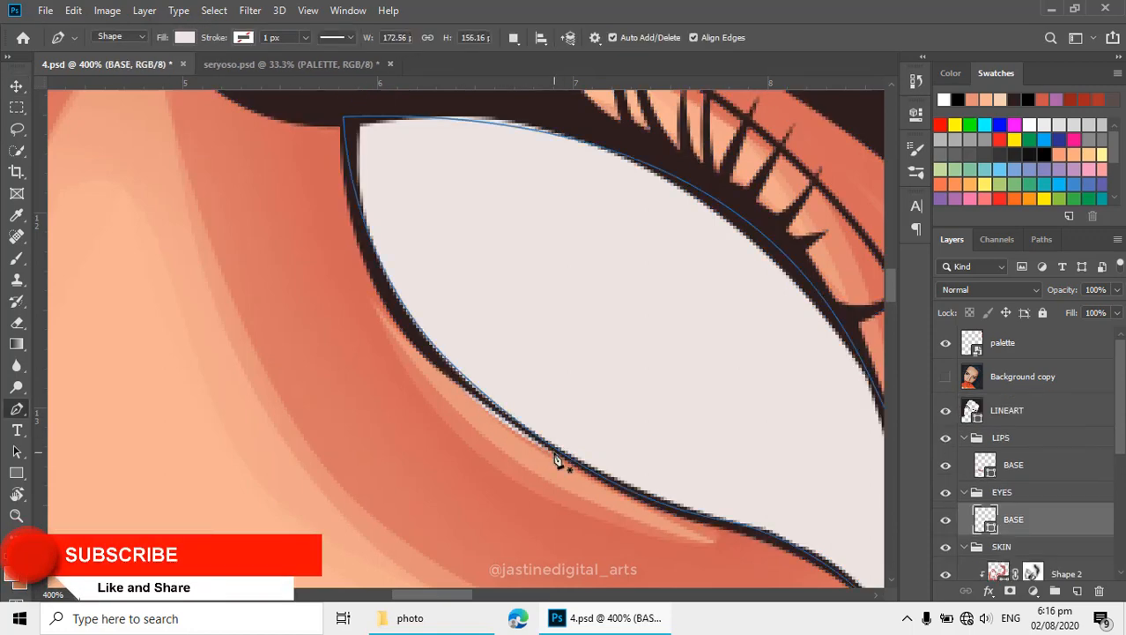
left_click(554, 452)
key("z")
key("ctrl+z")
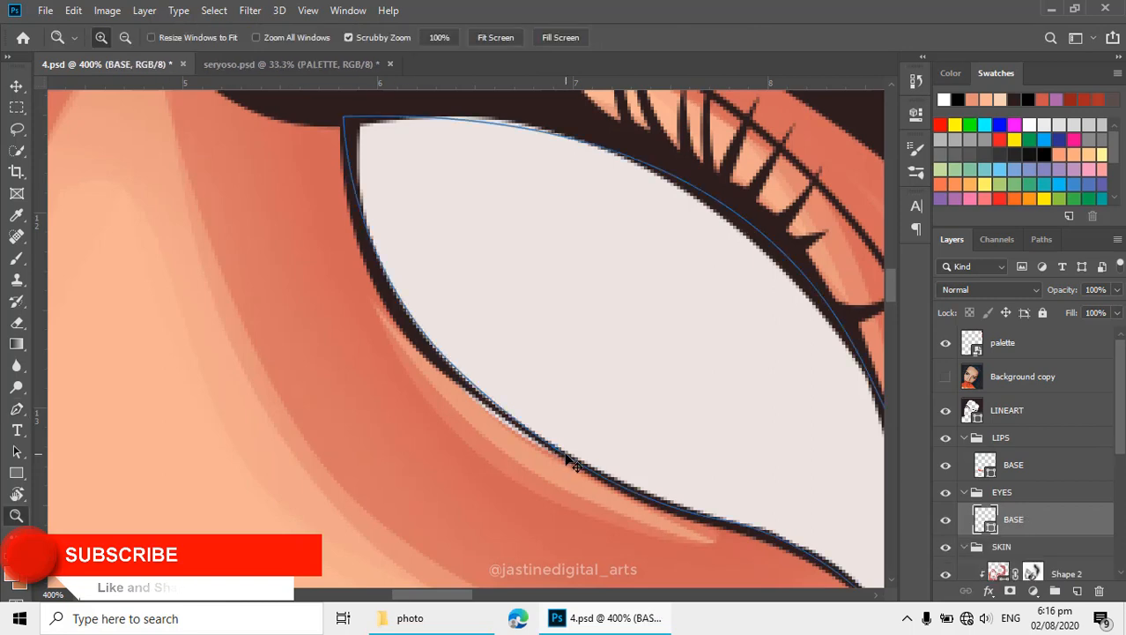
- Reshape the middle of the LINEART lower lid line so it covers the off-white sliver below the left-hand eye
key("p")
left_click(973, 422)
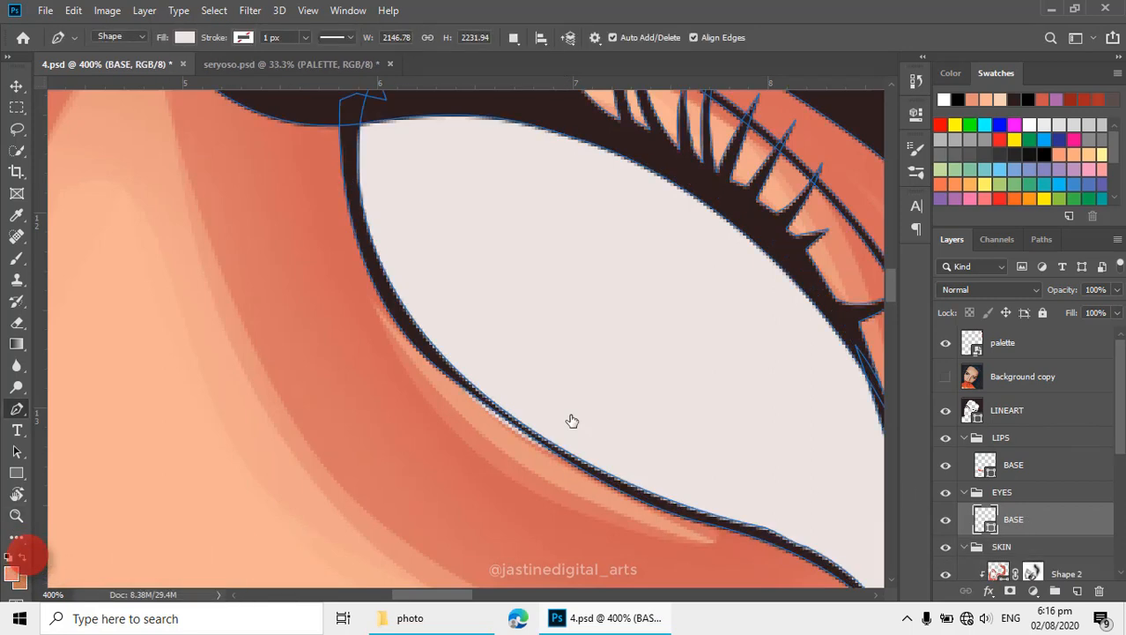
left_click_drag(528, 433, 552, 448)
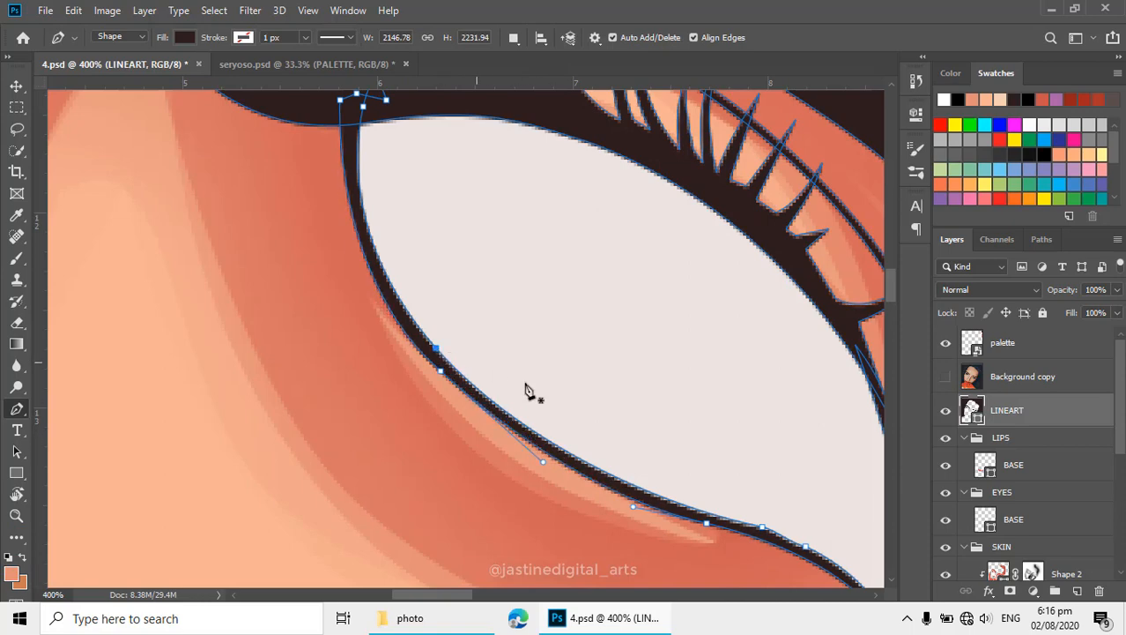
key("Escape")
- Examine both eyes from a distance and the left-hand eye up close to check the lid lines and off-white shapes
left_click(634, 459, "alt")
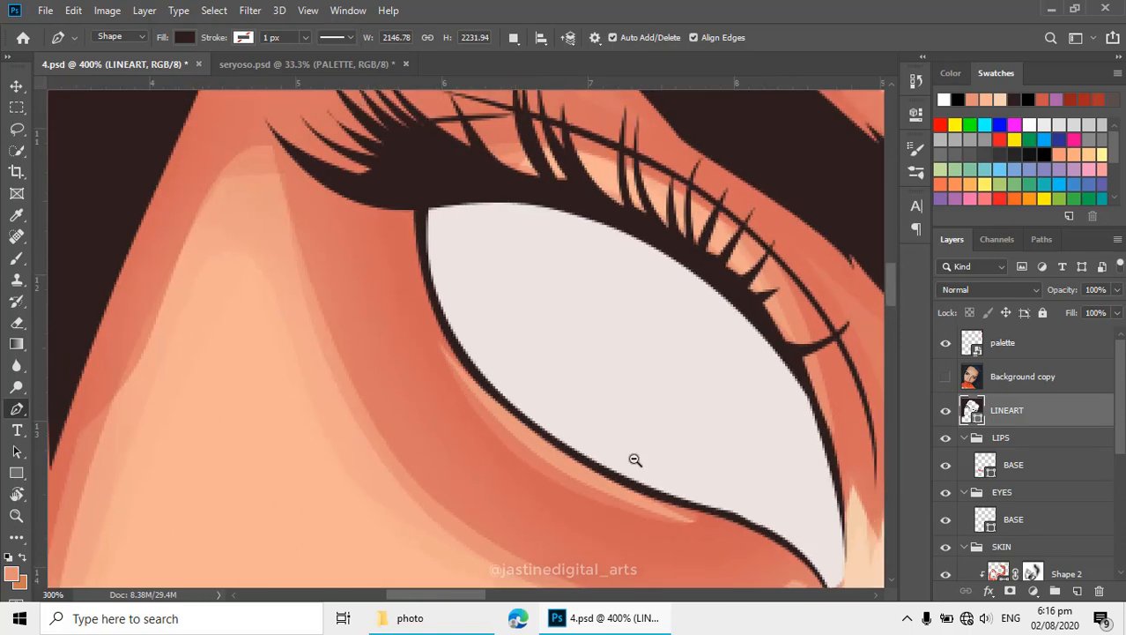
left_click(633, 459, "alt")
left_click(634, 459, "alt")
left_click(635, 461, "alt")
left_click(649, 489, "alt")
left_click_drag(653, 513, 558, 339)
left_click(514, 264)
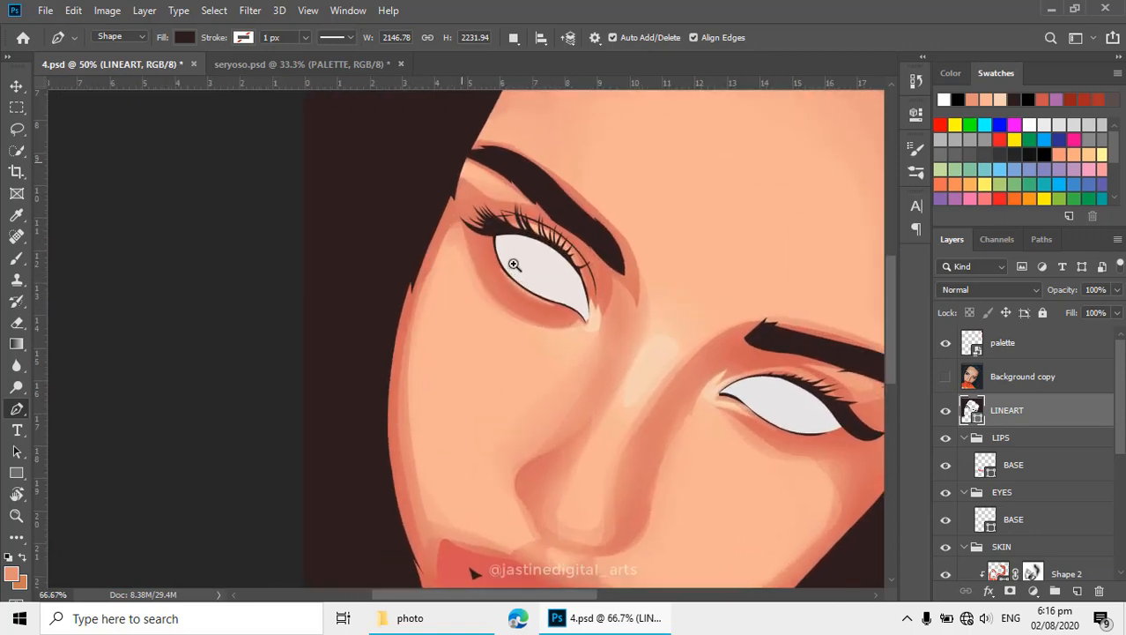
left_click(511, 256)
left_click(512, 258)
left_click(516, 265)
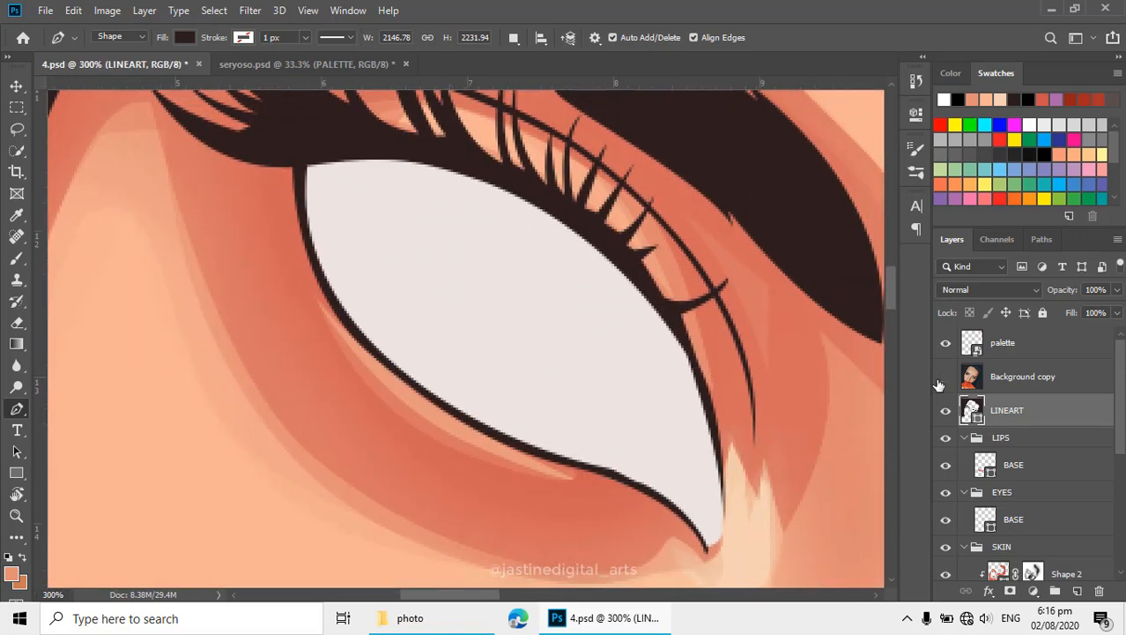
- Compare the left-hand eye with the Background copy photo and select the BASE layer in the LIPS group
left_click(944, 379)
left_click(1014, 467)
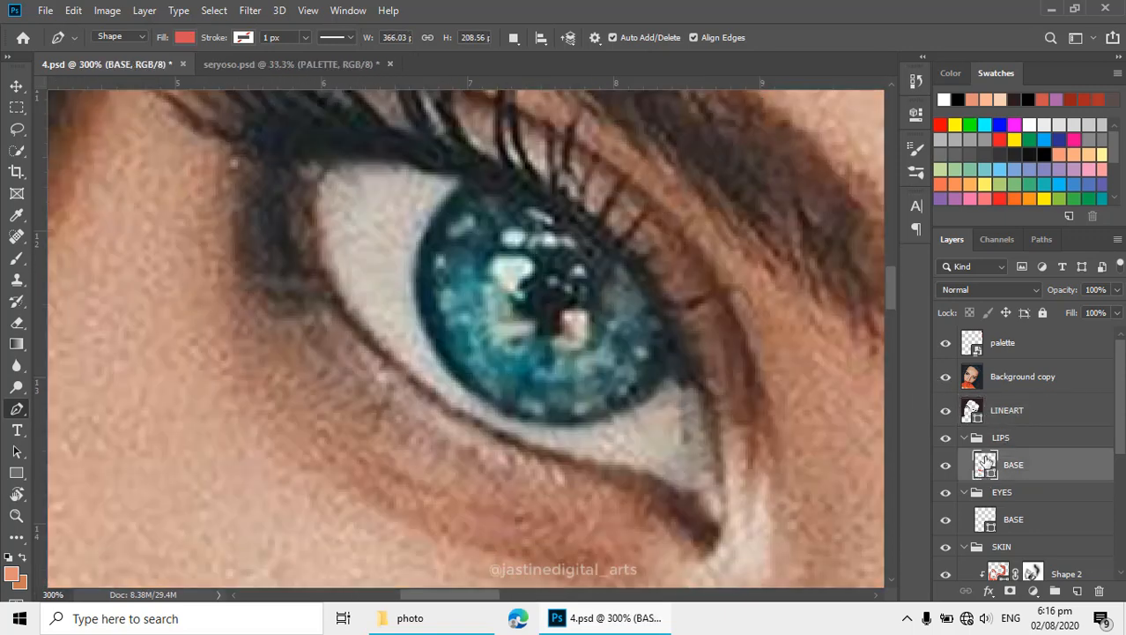
left_click(943, 385)
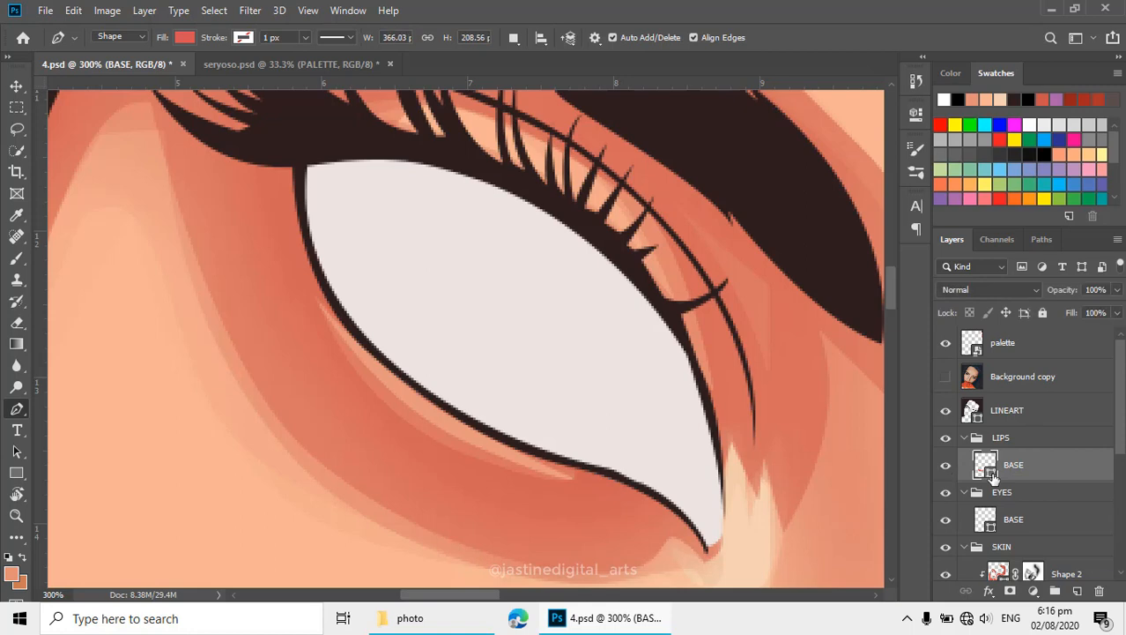
double_click(991, 476)
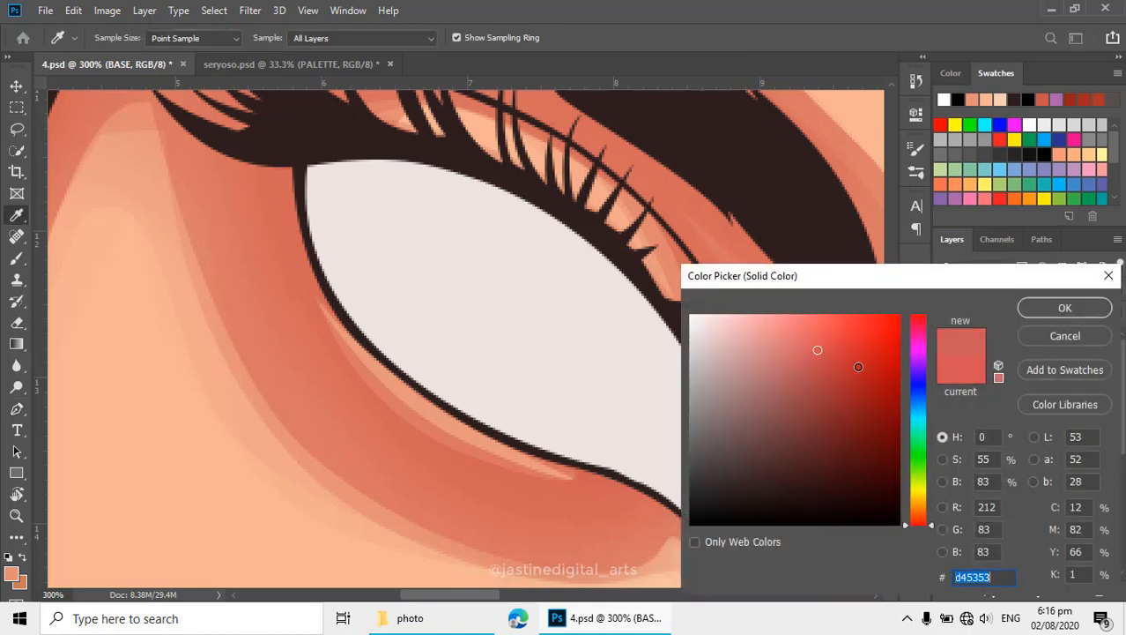
left_click_drag(818, 350, 851, 395)
left_click(1039, 337)
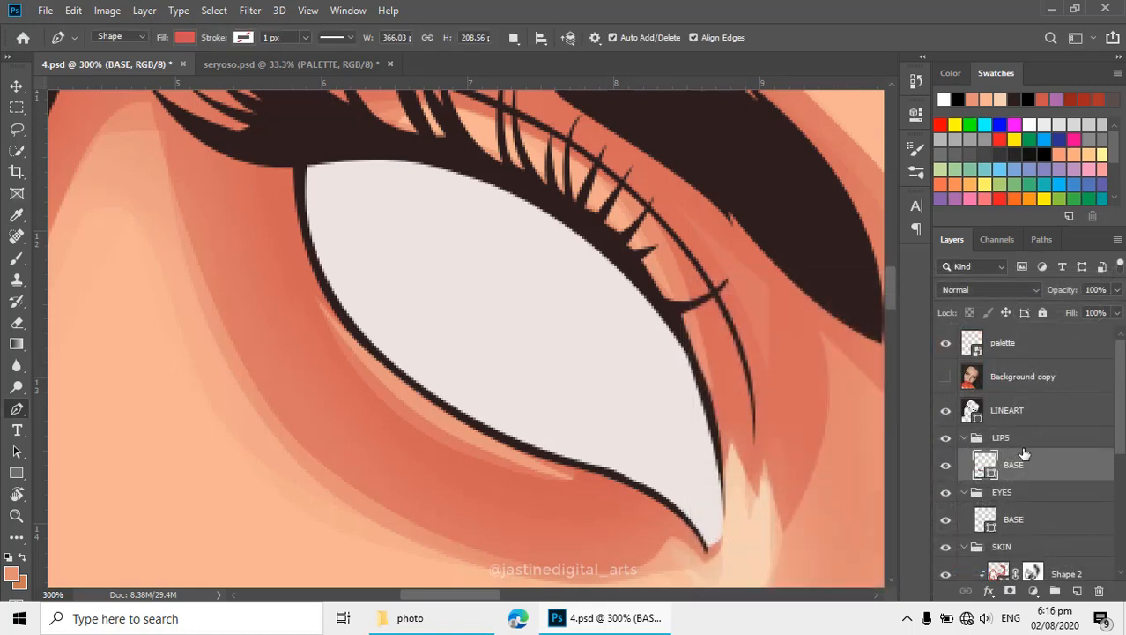
- Collapse the LIPS group, show the Background copy photo, and add a new layer clipped to the BASE shape in the EYES group
left_click(968, 438)
left_click(965, 438)
left_click(985, 490)
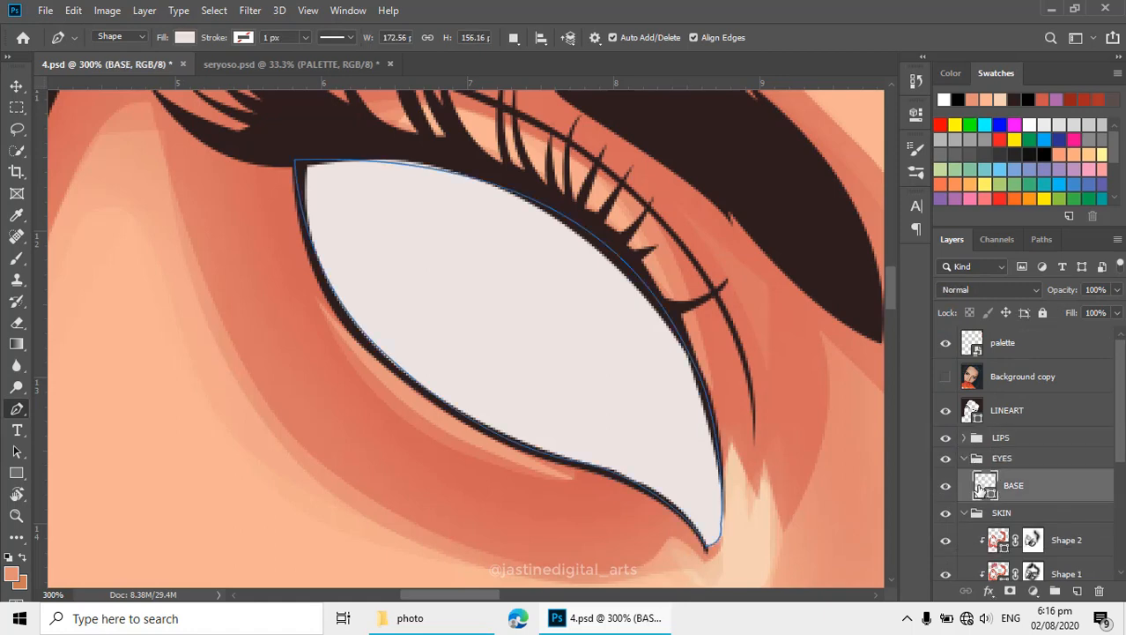
left_click(945, 489)
left_click(946, 488)
left_click(946, 378)
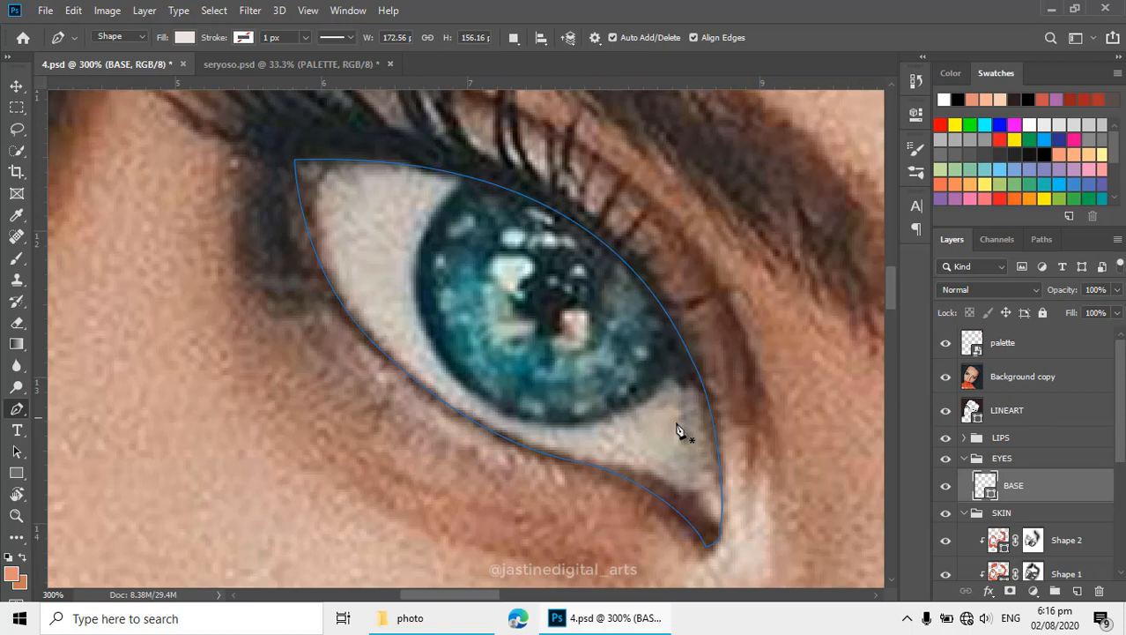
left_click(1076, 590)
left_click(1037, 498, "alt")
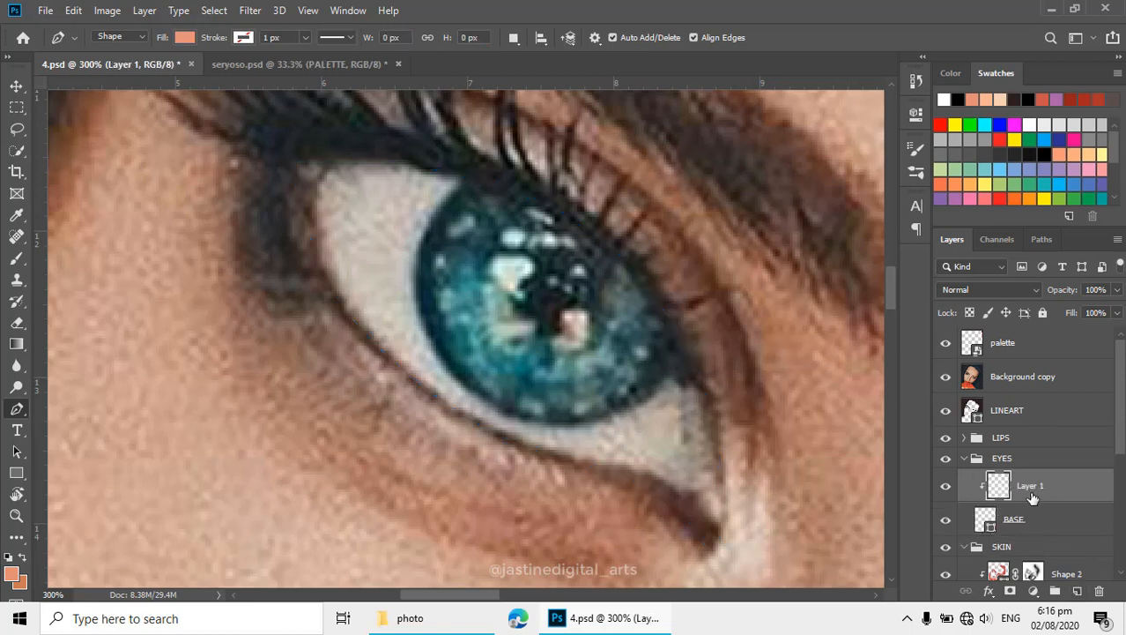
- Draw a 120 px circle over the left-hand eye's iris with the Ellipse tool, filled with the near-black sampled from the photo's lash line
key("u")
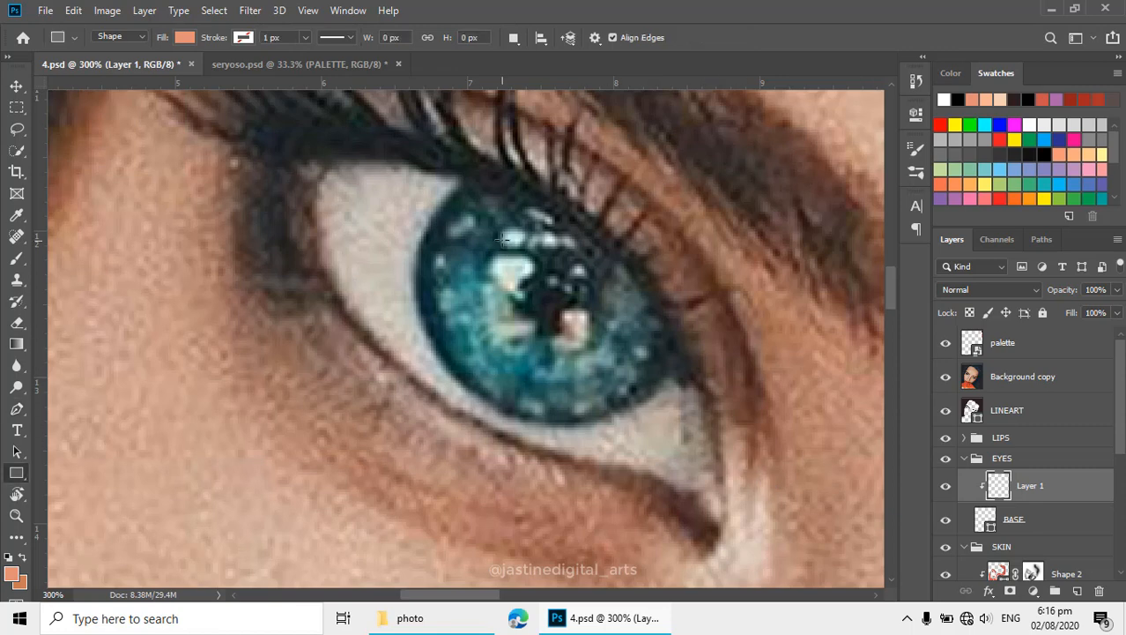
right_click(15, 472)
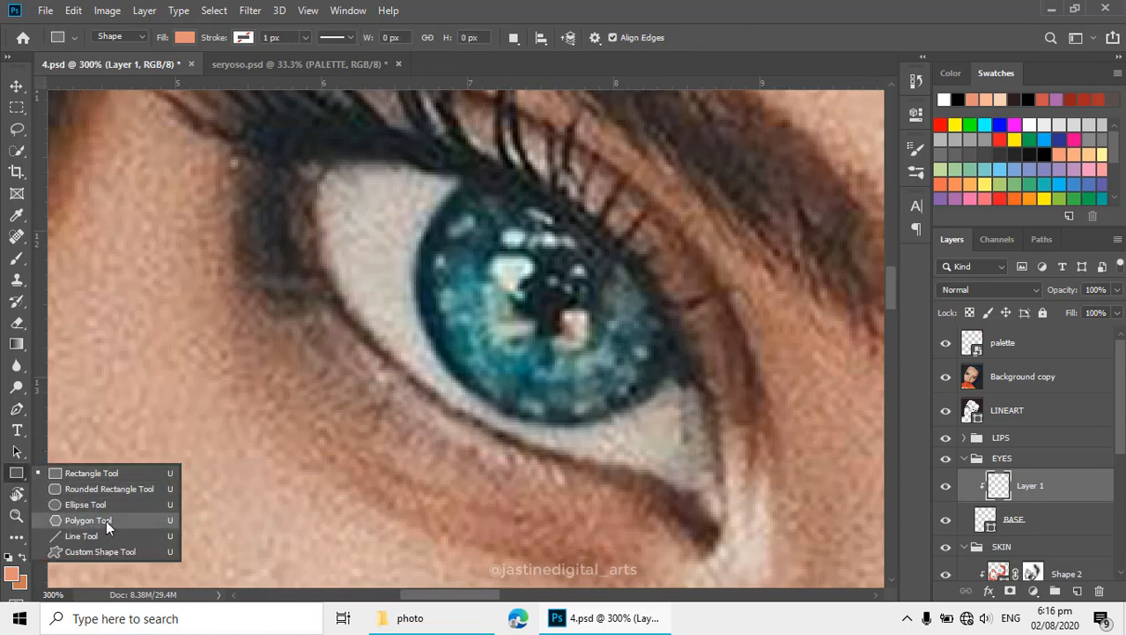
left_click(93, 500)
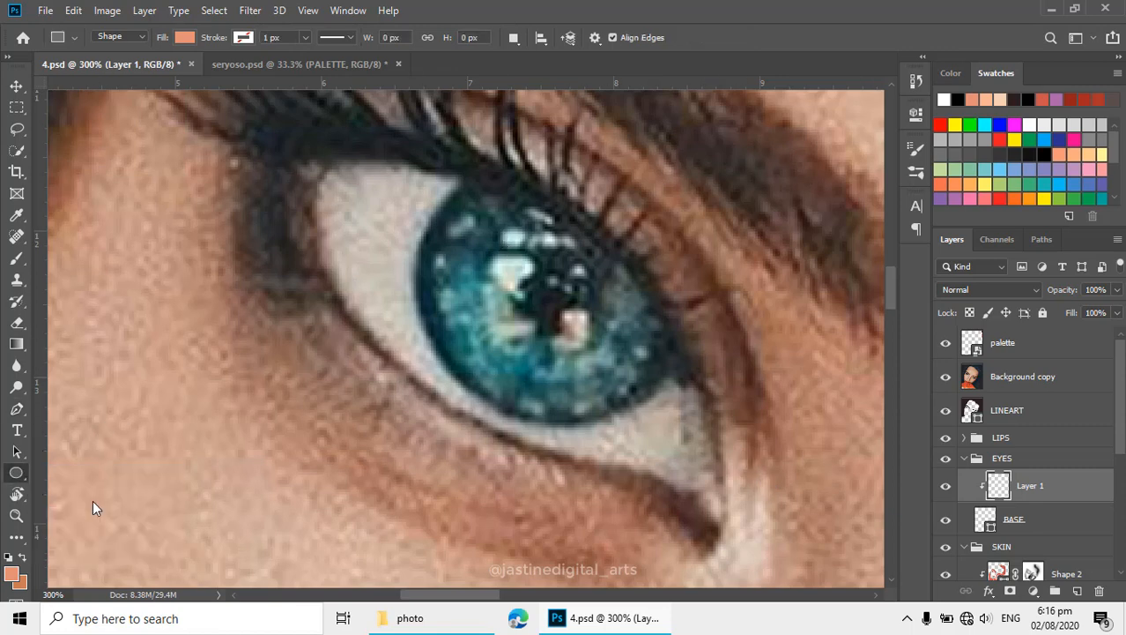
left_click(479, 171)
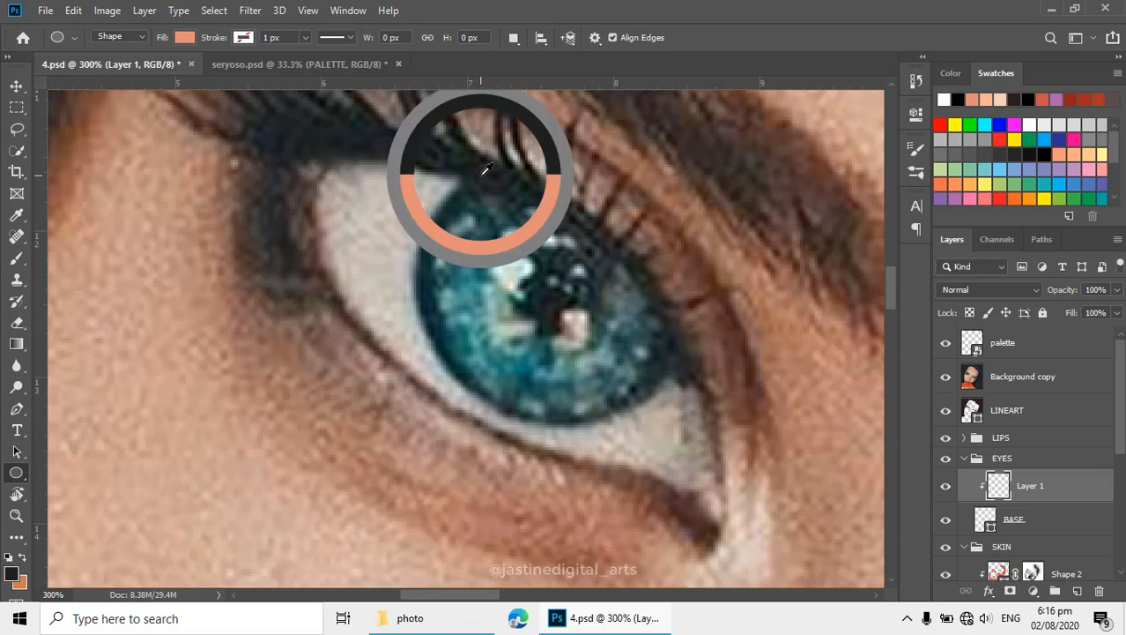
right_click(10, 478)
left_click(77, 504)
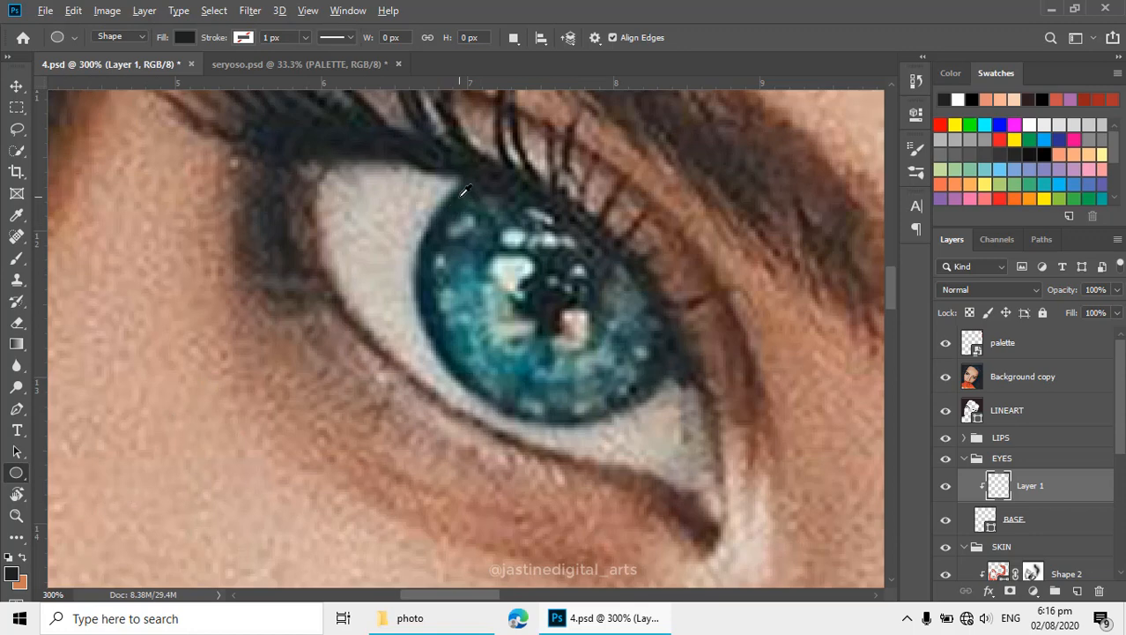
left_click_drag(453, 163, 710, 444)
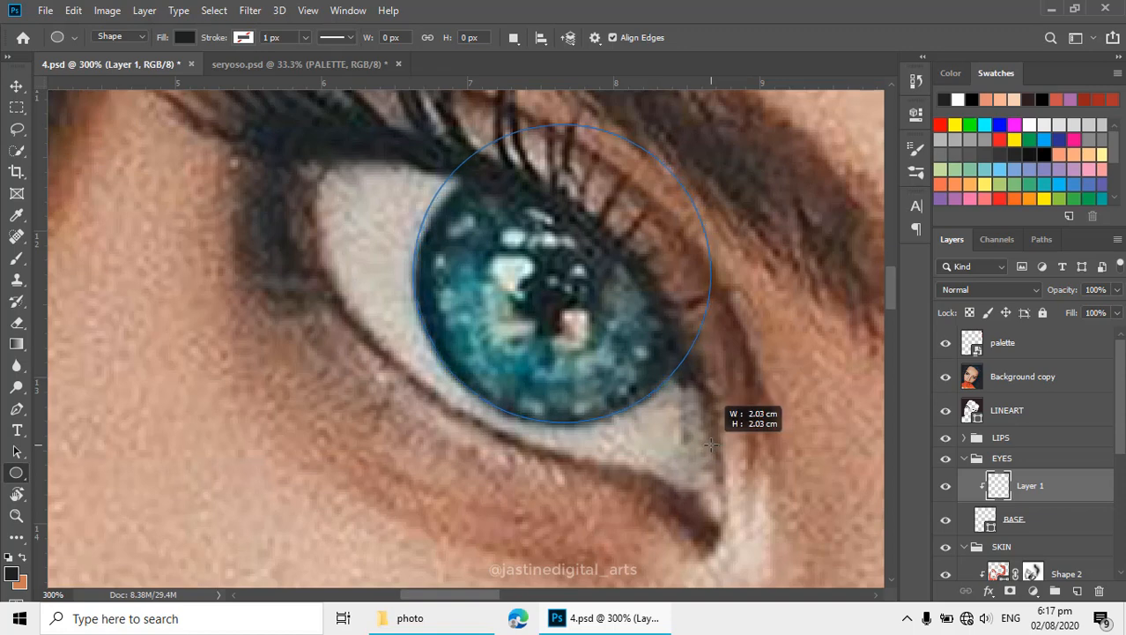
left_click_drag(710, 445, 710, 444)
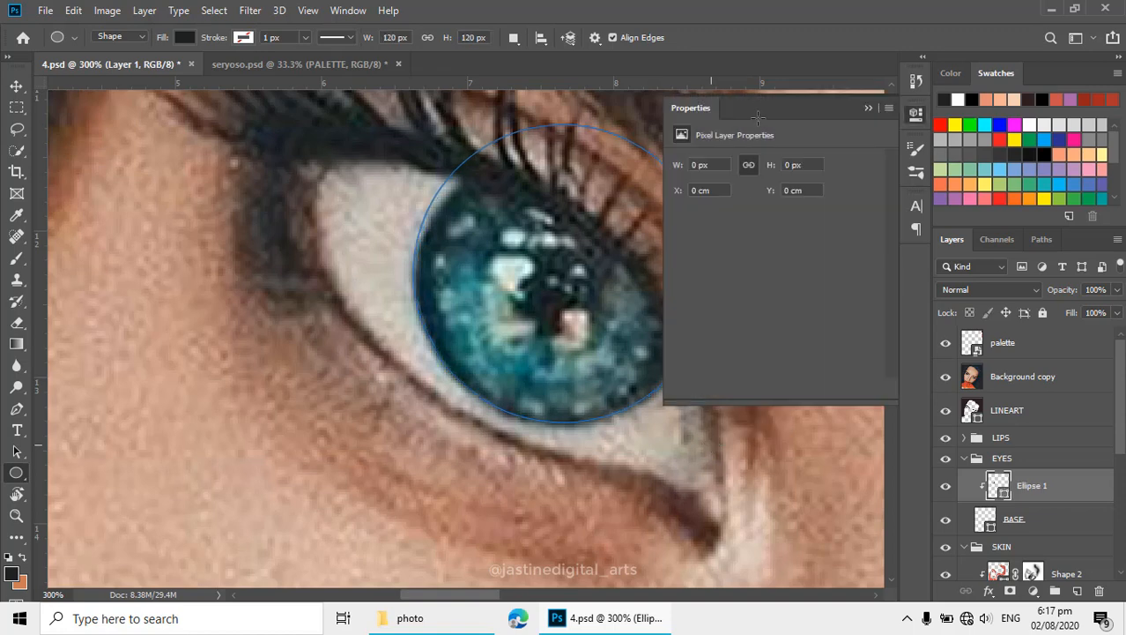
left_click(869, 109)
- Hide the Background copy photo and shift the LINEART upper lid's anchor above the iris slightly to cover the light sliver
left_click(945, 376)
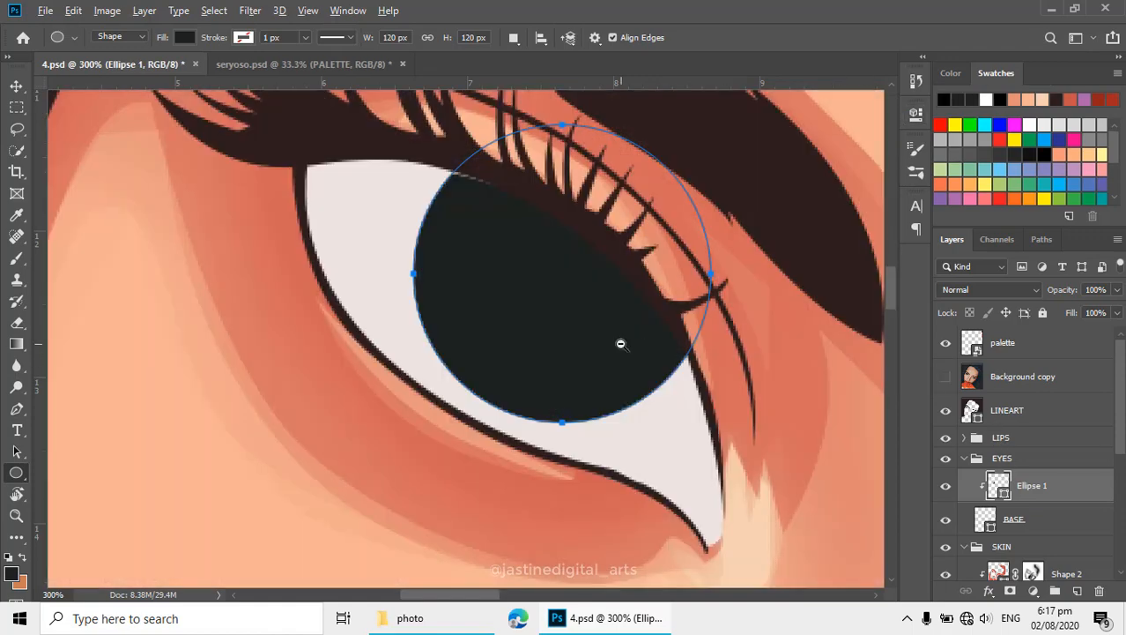
left_click(621, 344, "alt")
left_click(621, 342, "alt")
left_click(580, 280, "ctrl")
left_click(551, 311, "ctrl")
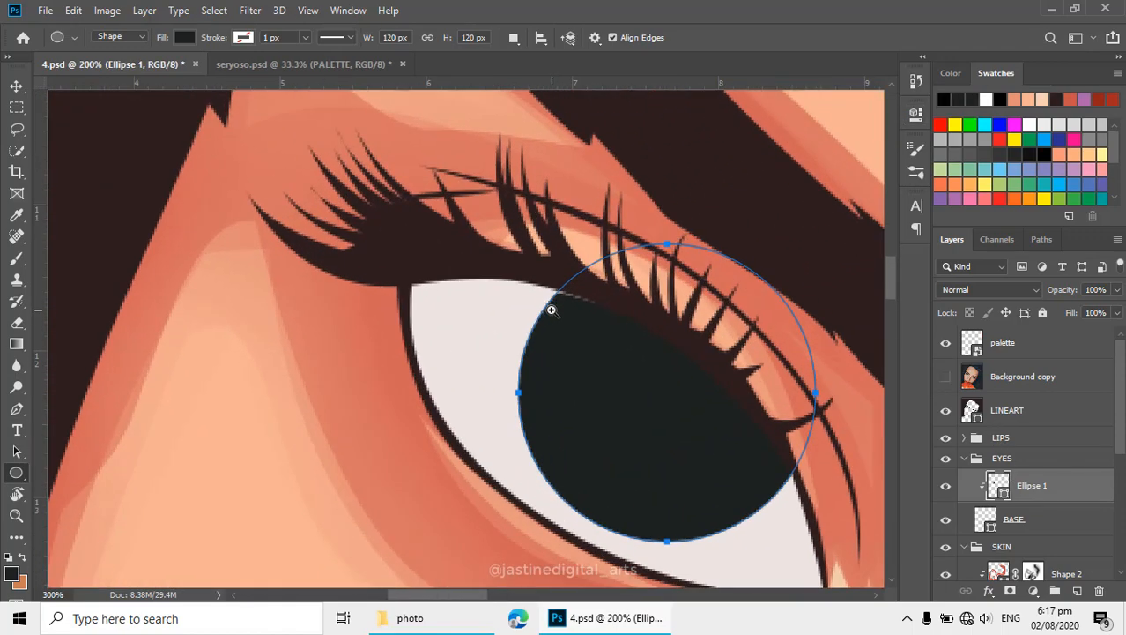
left_click(552, 310, "ctrl")
left_click_drag(608, 272, 598, 243)
left_click(584, 268, "ctrl")
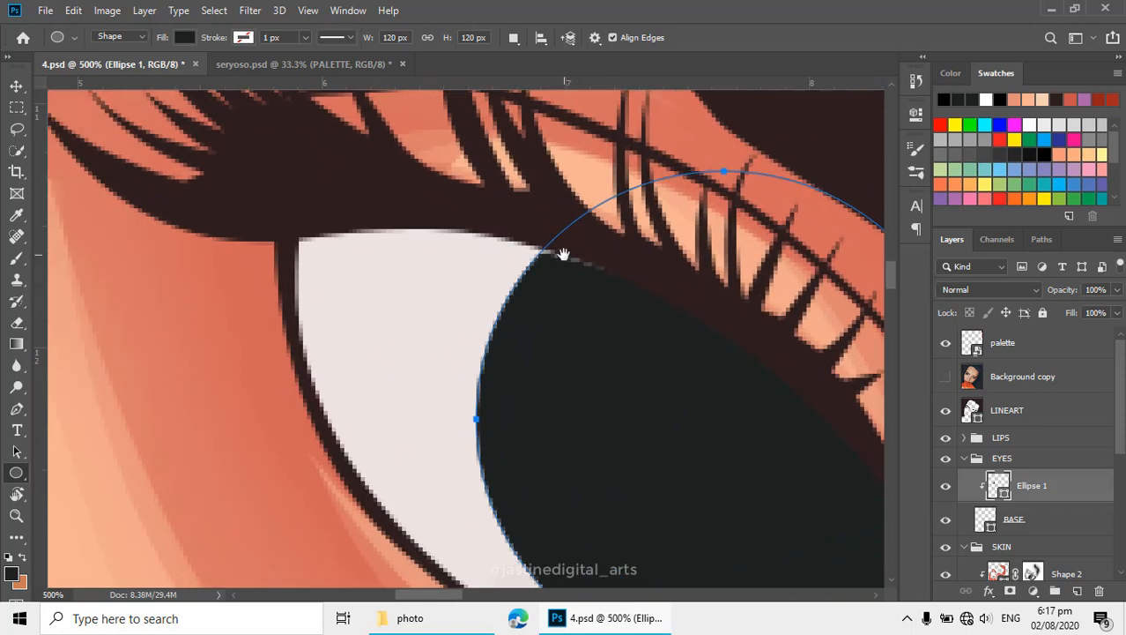
key("p")
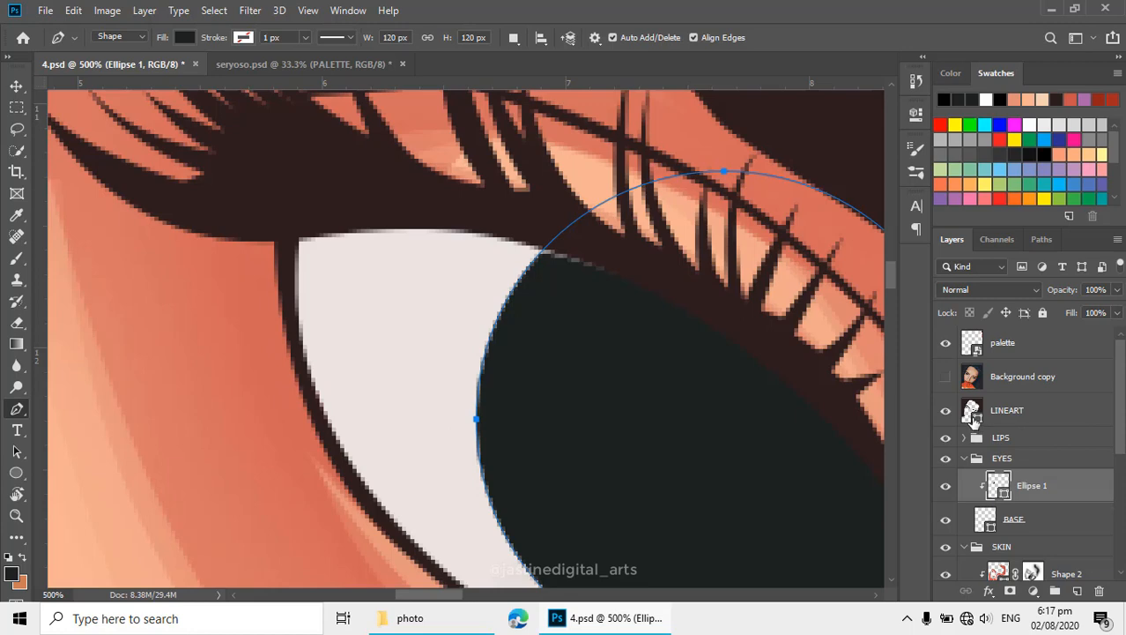
left_click(974, 419)
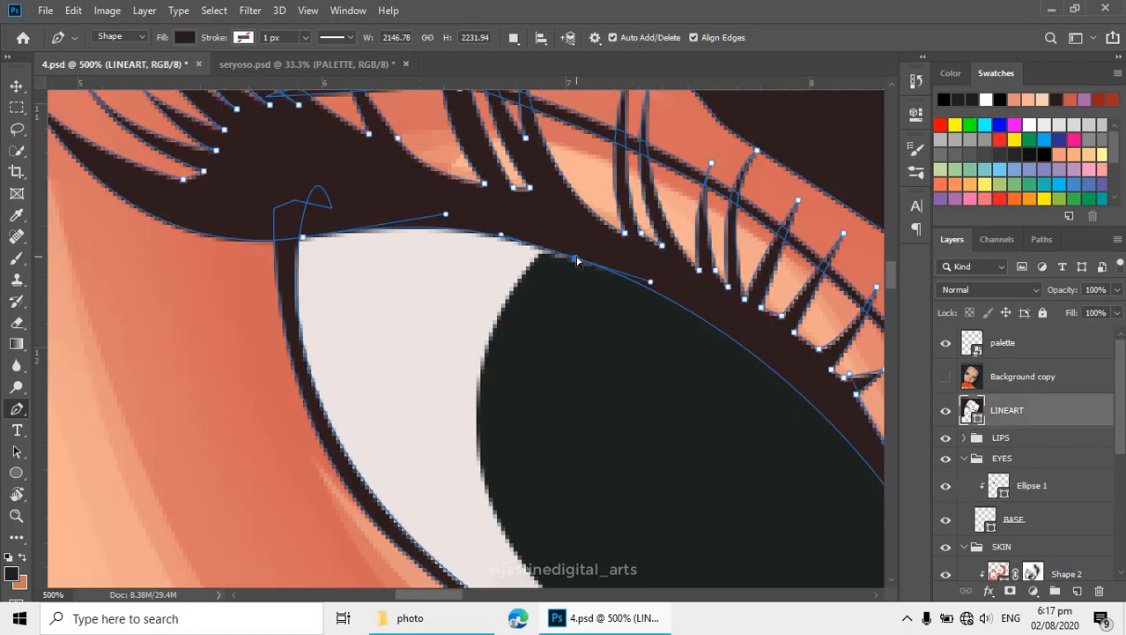
left_click_drag(574, 258, 568, 258)
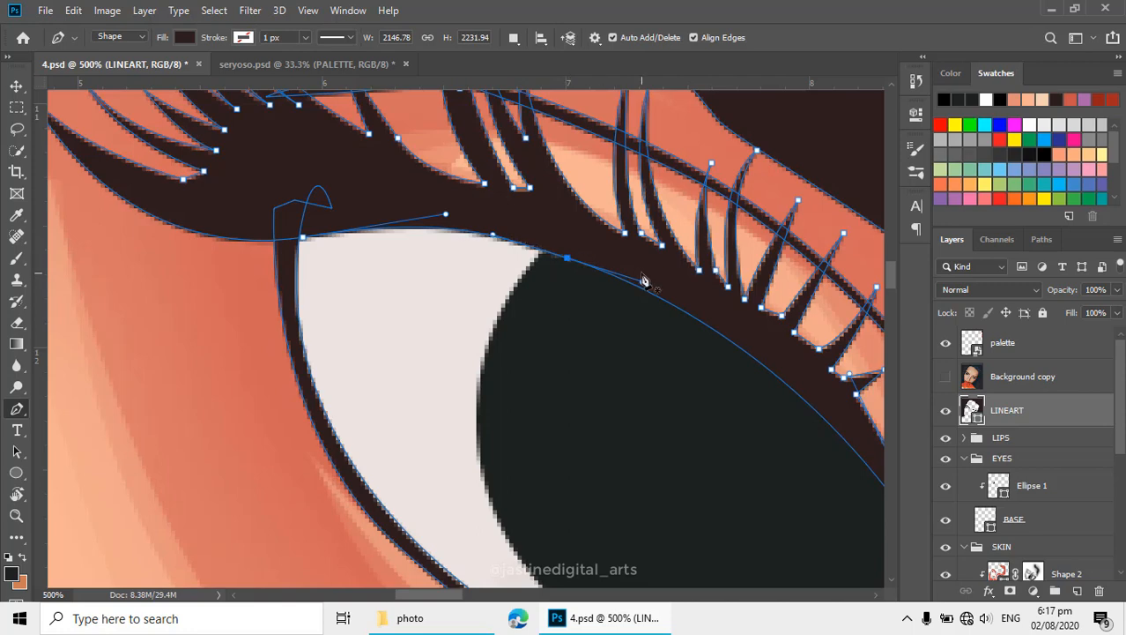
key("Escape")
key("Escape")
- Examine the left-hand eye's dark iris and lid line from a distance and up close
left_click(696, 408, "alt")
left_click(696, 407, "alt")
left_click(696, 407, "alt")
left_click_drag(737, 510, 663, 362)
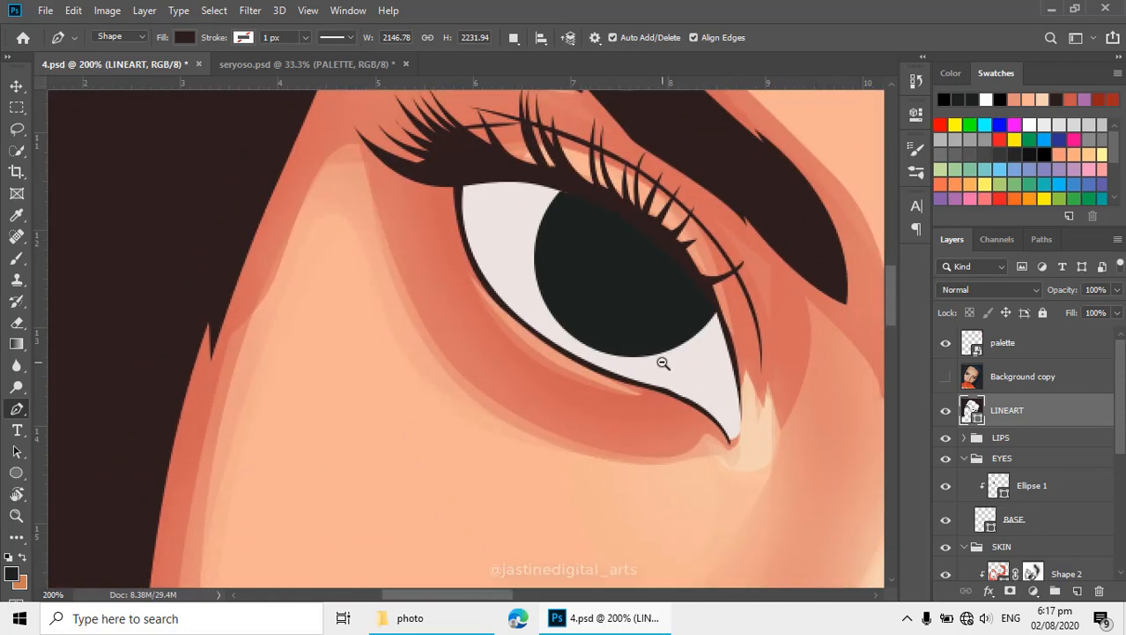
left_click(663, 362, "alt")
left_click(663, 362, "alt")
left_click(662, 362, "alt")
left_click(663, 362, "alt")
left_click_drag(717, 440, 652, 324)
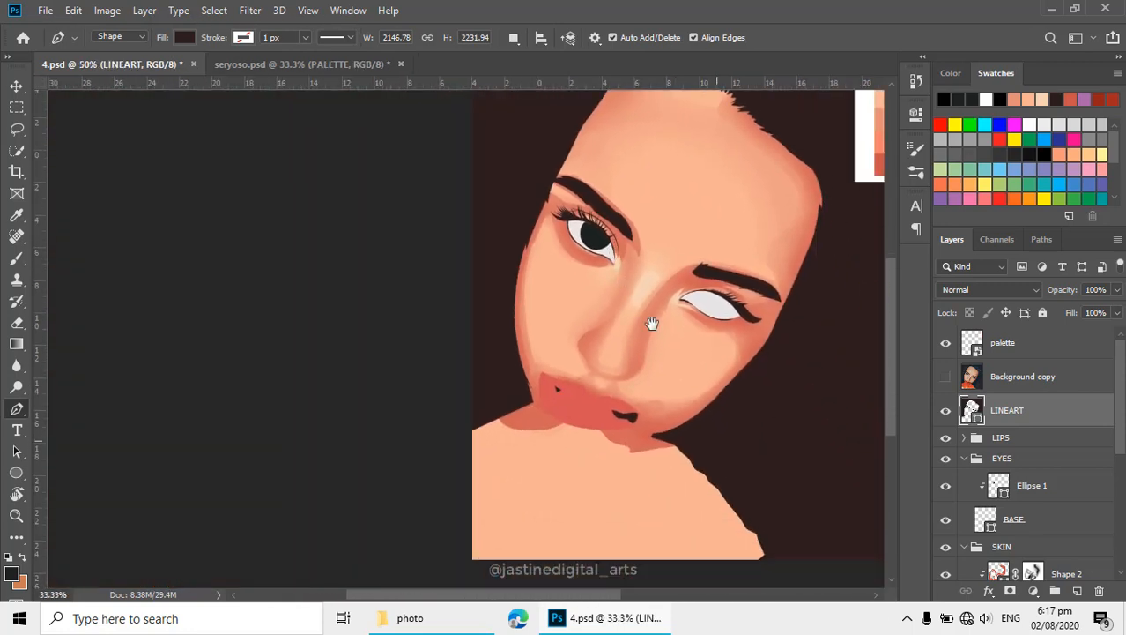
left_click(597, 229, "ctrl")
left_click(598, 229, "ctrl")
left_click(597, 229, "ctrl")
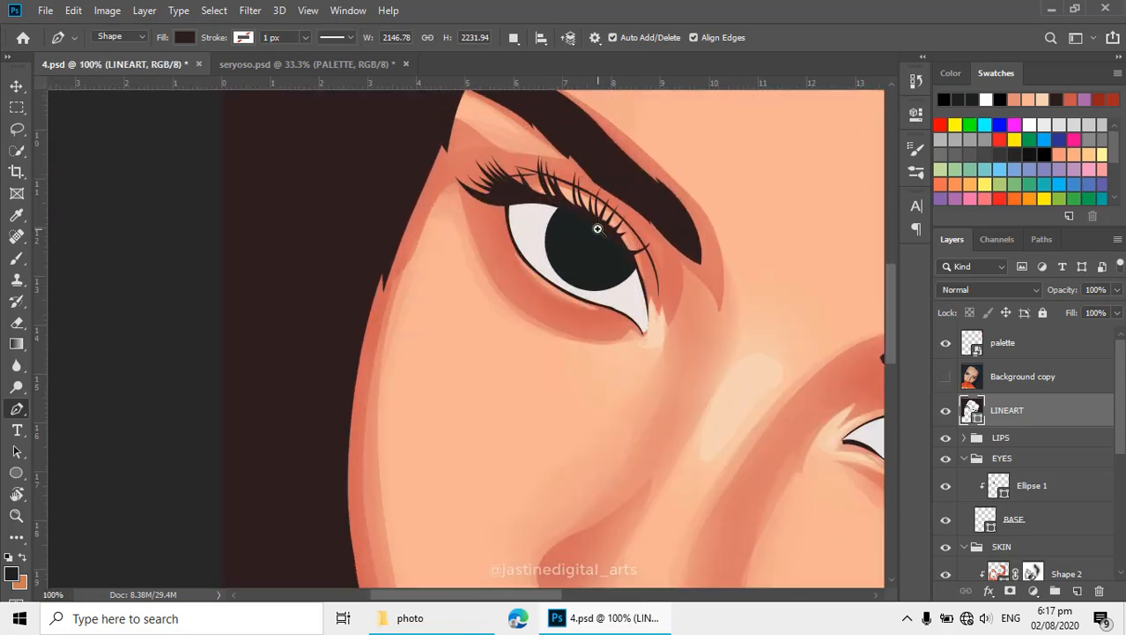
left_click(598, 229, "ctrl")
left_click(581, 231, "ctrl")
- Show the Background copy photo and add a new clipped layer above the Ellipse 1 iris shape
left_click(946, 376)
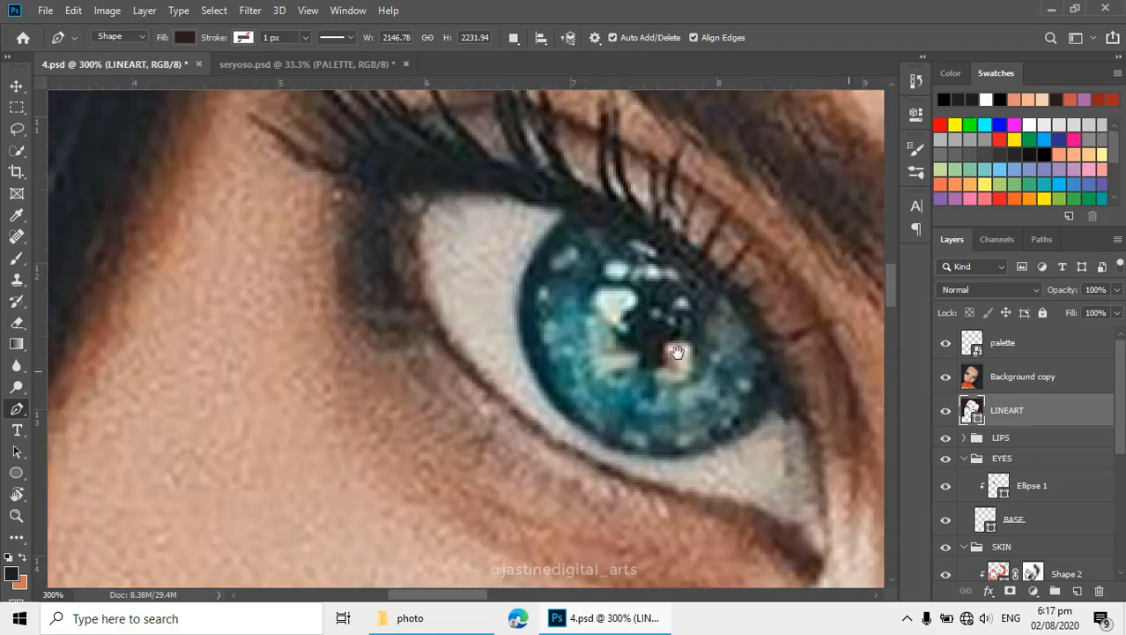
left_click_drag(677, 352, 667, 354)
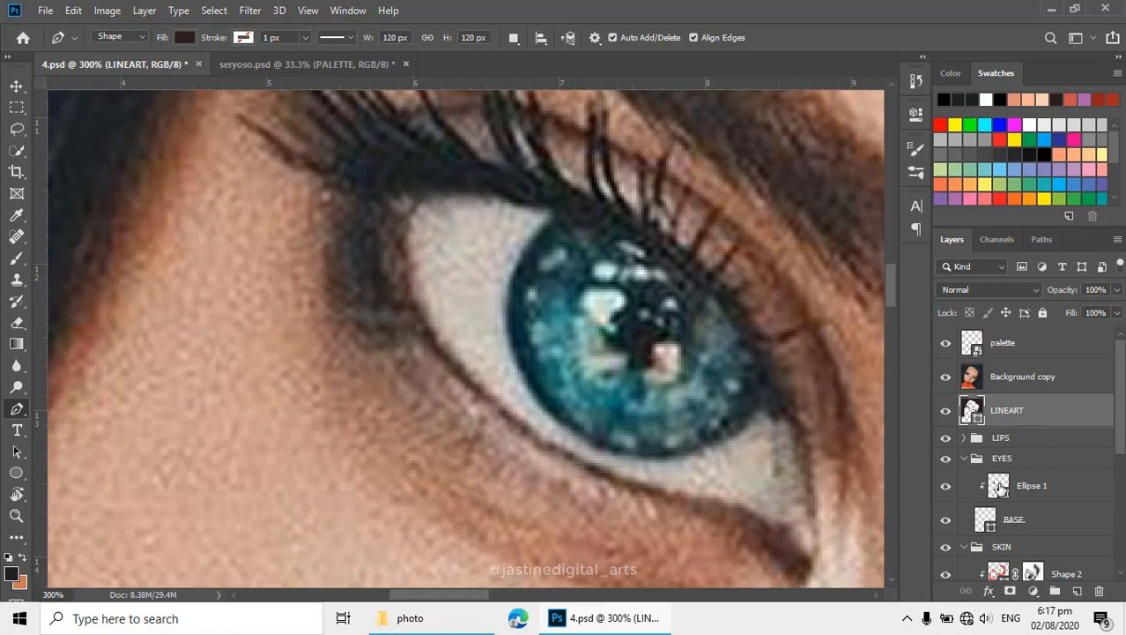
left_click(998, 486)
left_click(1077, 590)
left_click(1020, 495, "alt")
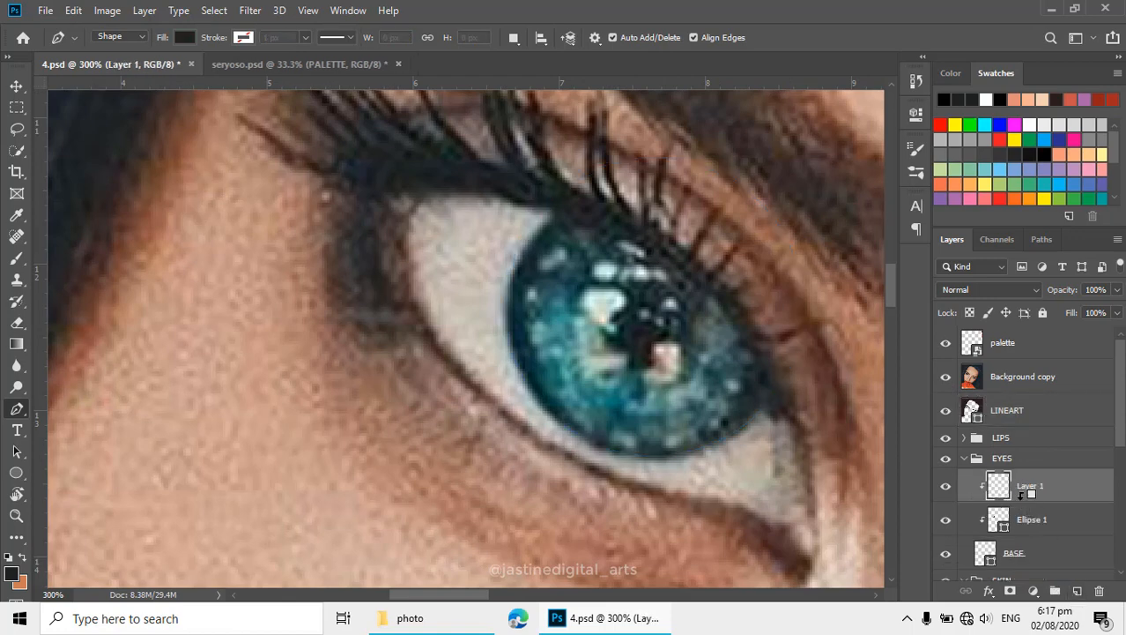
left_click(16, 472)
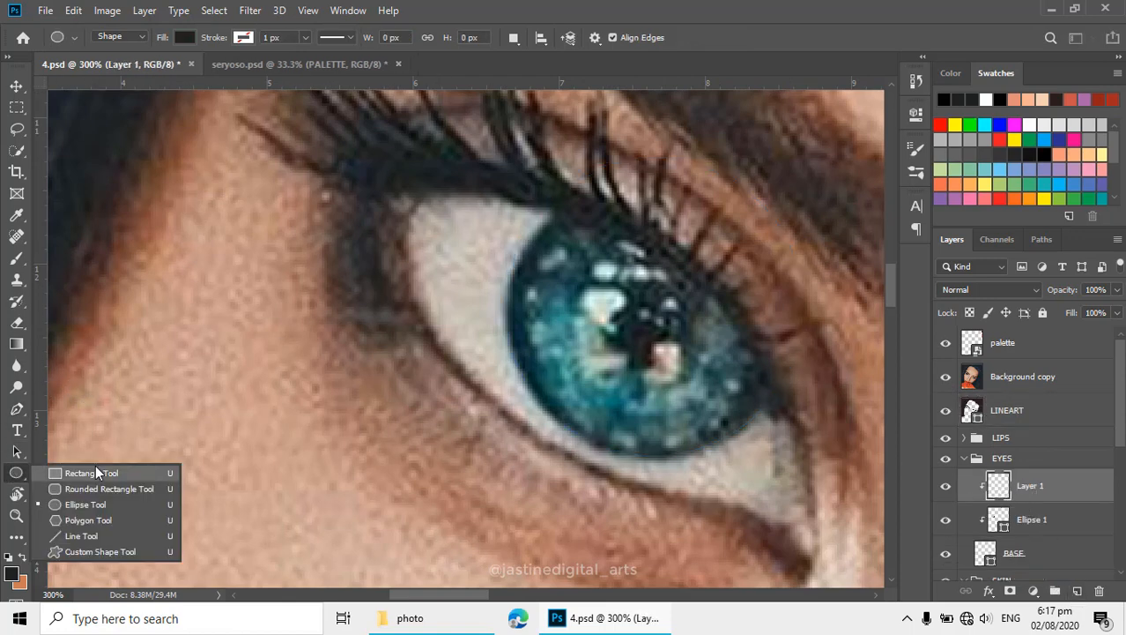
left_click(92, 472)
left_click_drag(573, 213, 644, 366)
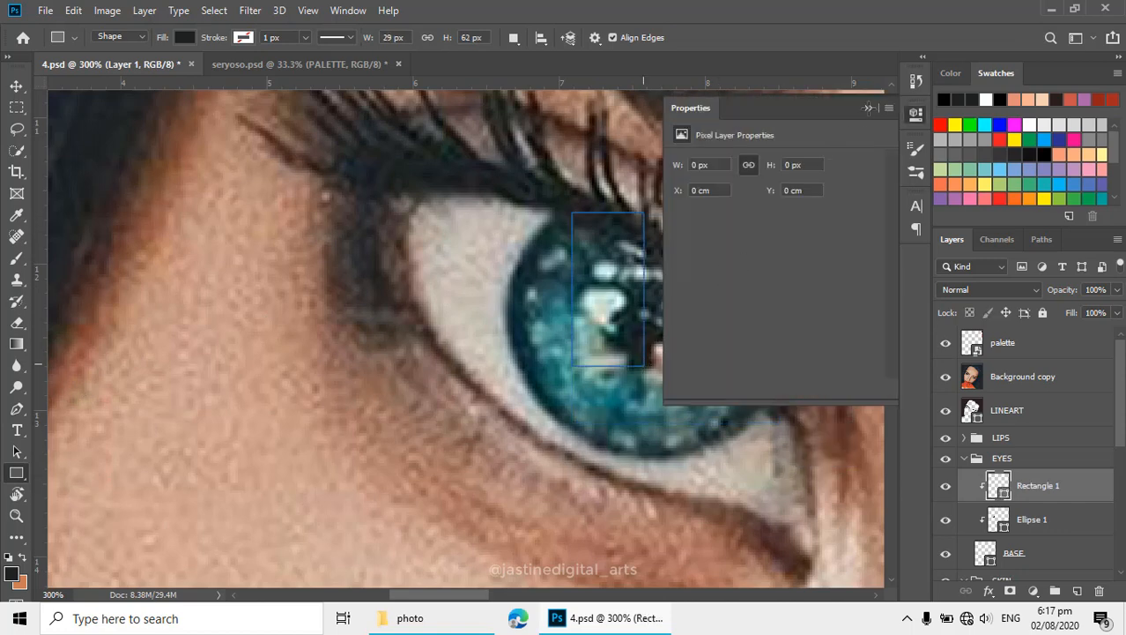
left_click(536, 292)
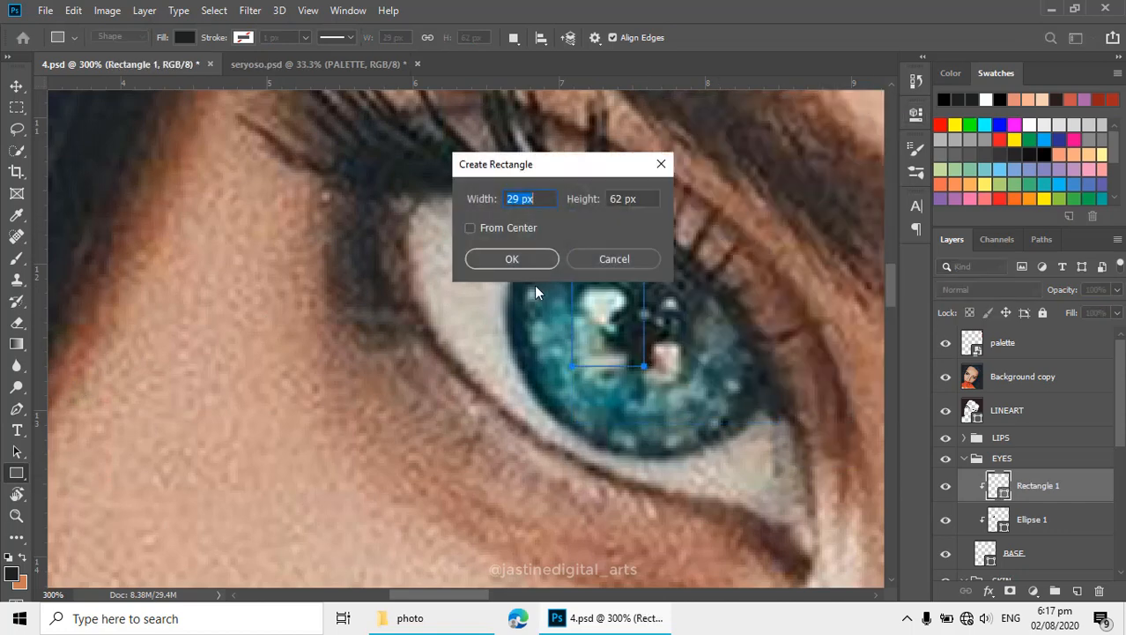
left_click(599, 258)
key("ctrl+z")
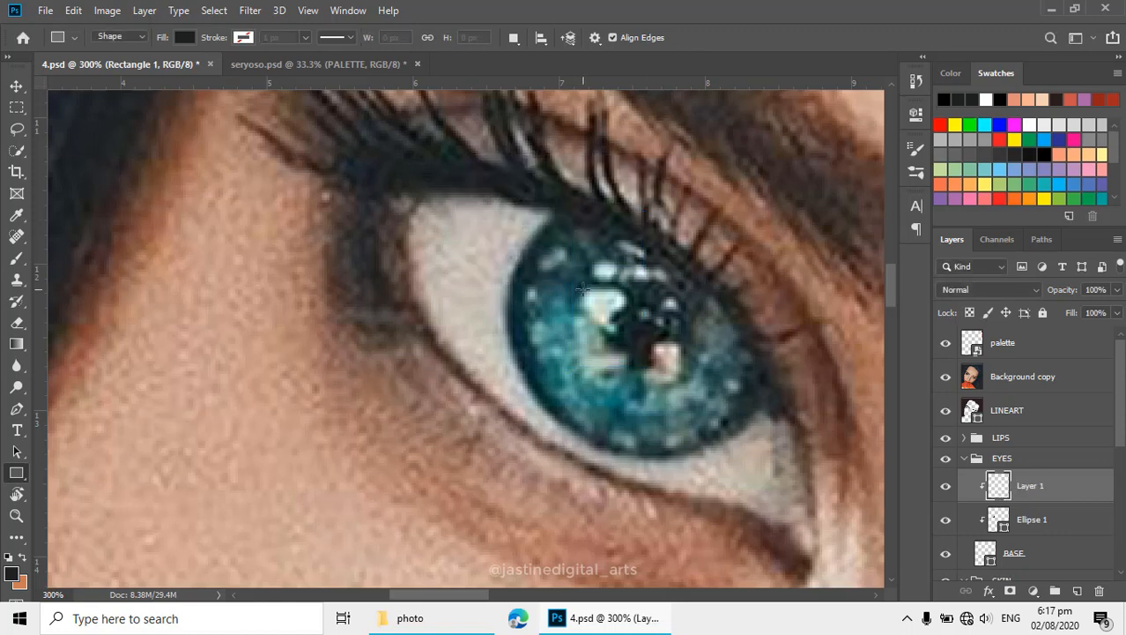
- Draw a 109 px circle with the Ellipse tool just inside the dark outer rim of the photo's iris
right_click(16, 472)
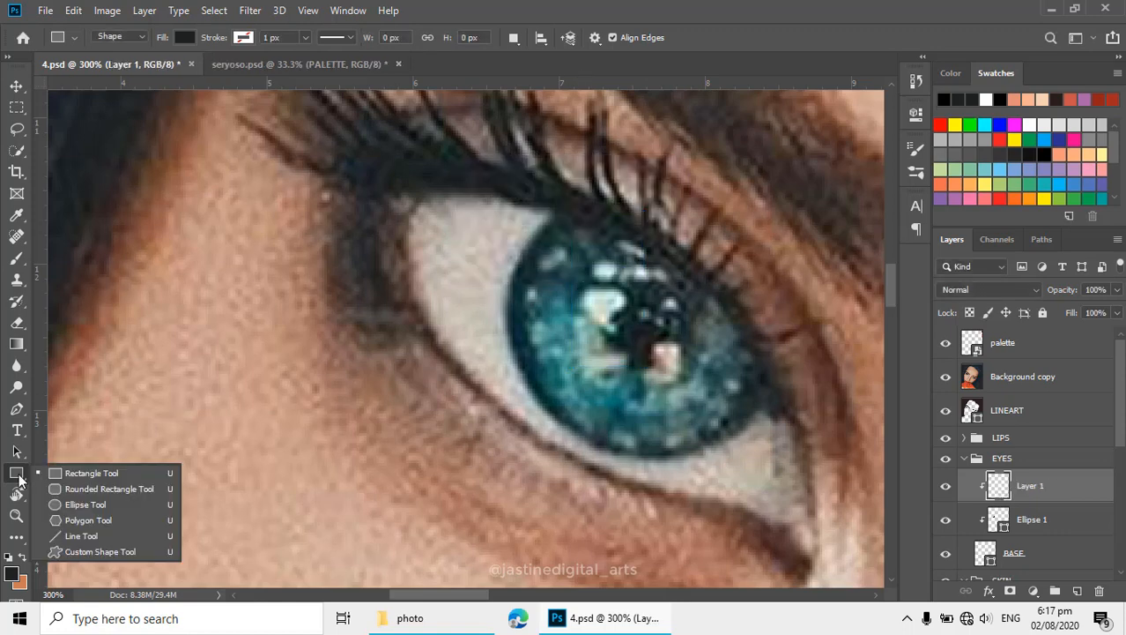
left_click(85, 503)
left_click_drag(515, 187, 783, 471)
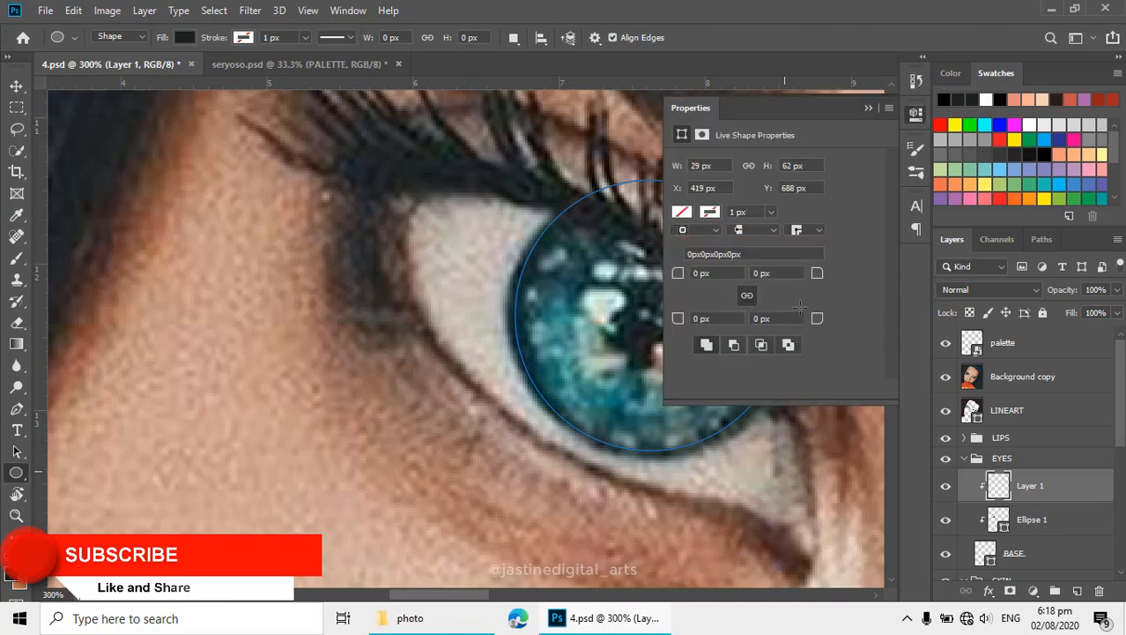
left_click(868, 111)
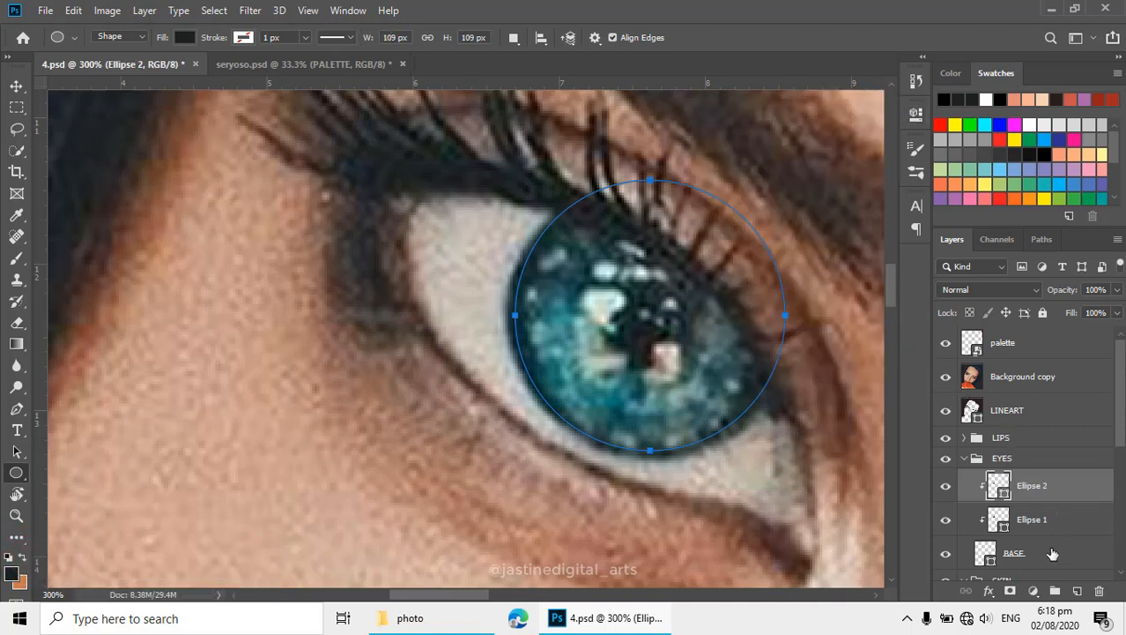
- Add another clipped layer above Ellipse 2 and draw a 38 px circle over the photo's pupil
left_click(1077, 590)
key("ctrl+alt+g")
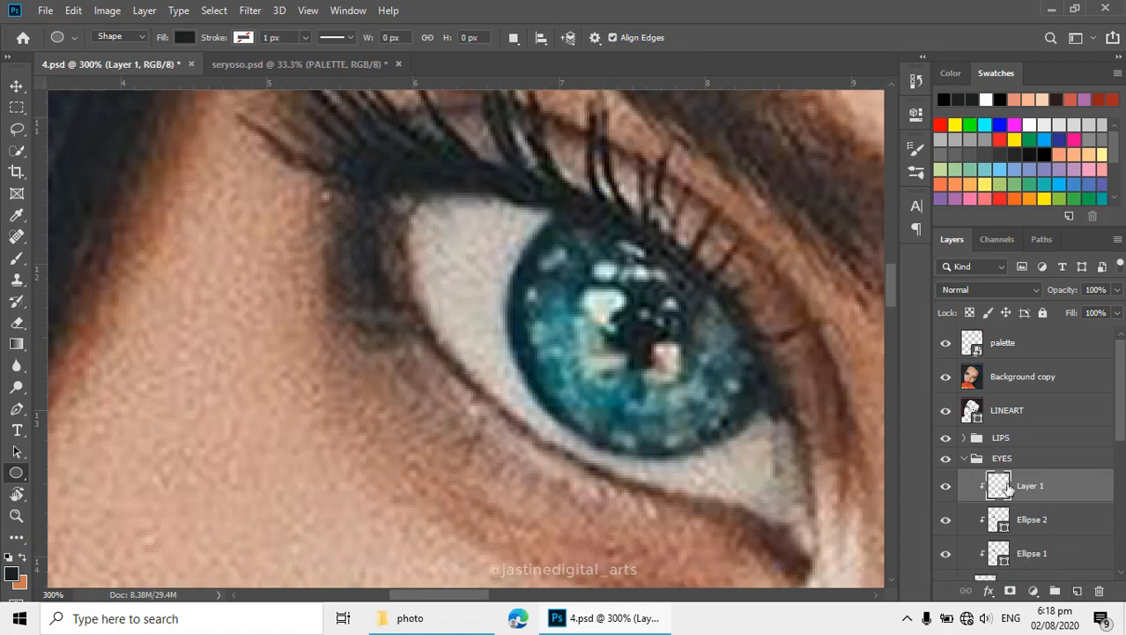
left_click_drag(626, 271, 697, 397)
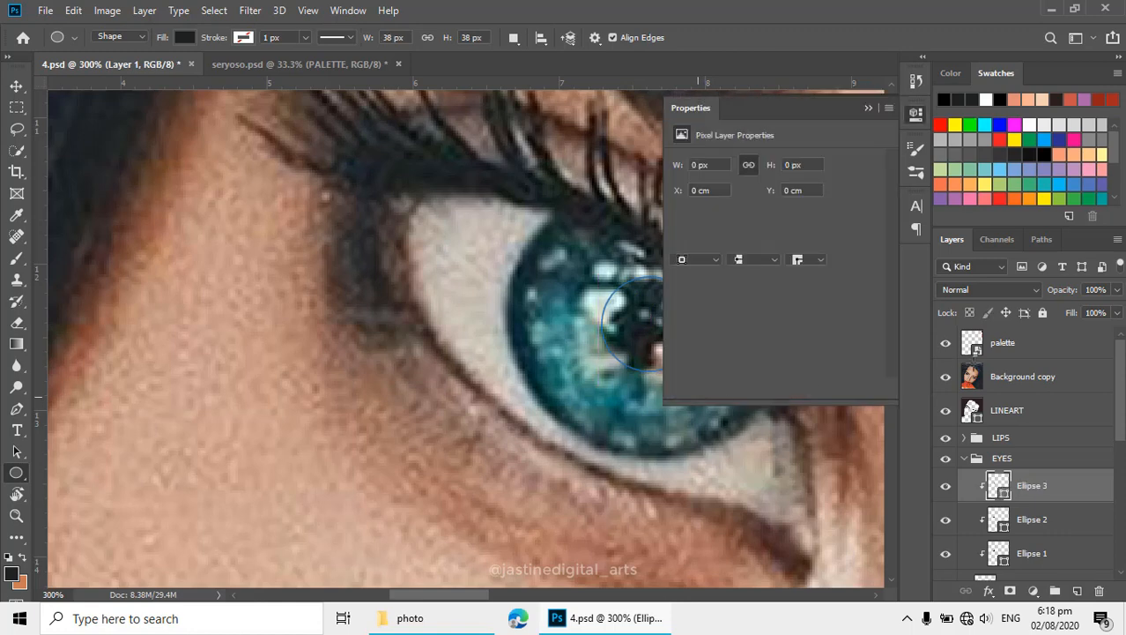
- Hide the Background copy photo and recolour the Ellipse 2 iris circle to #282e2d
left_click(946, 377)
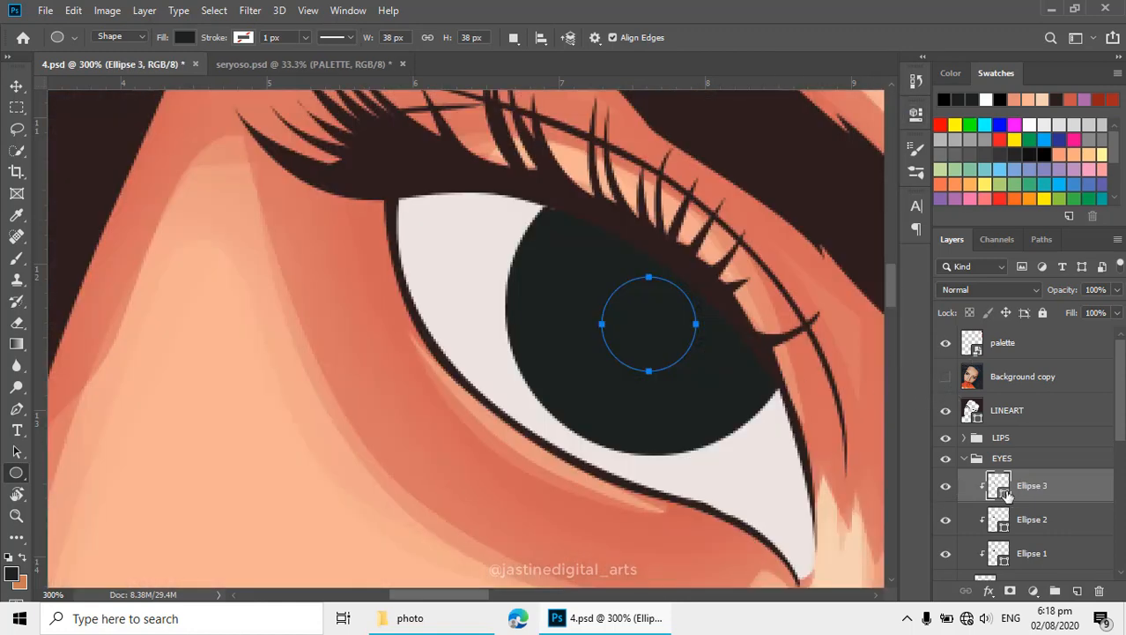
double_click(1004, 527)
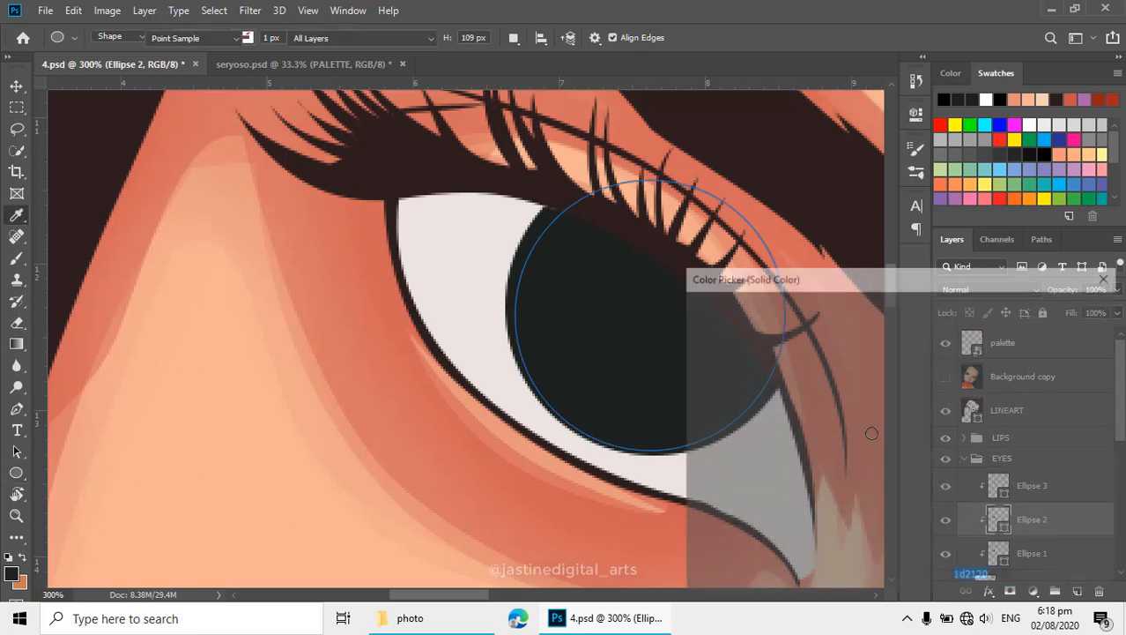
left_click(717, 487)
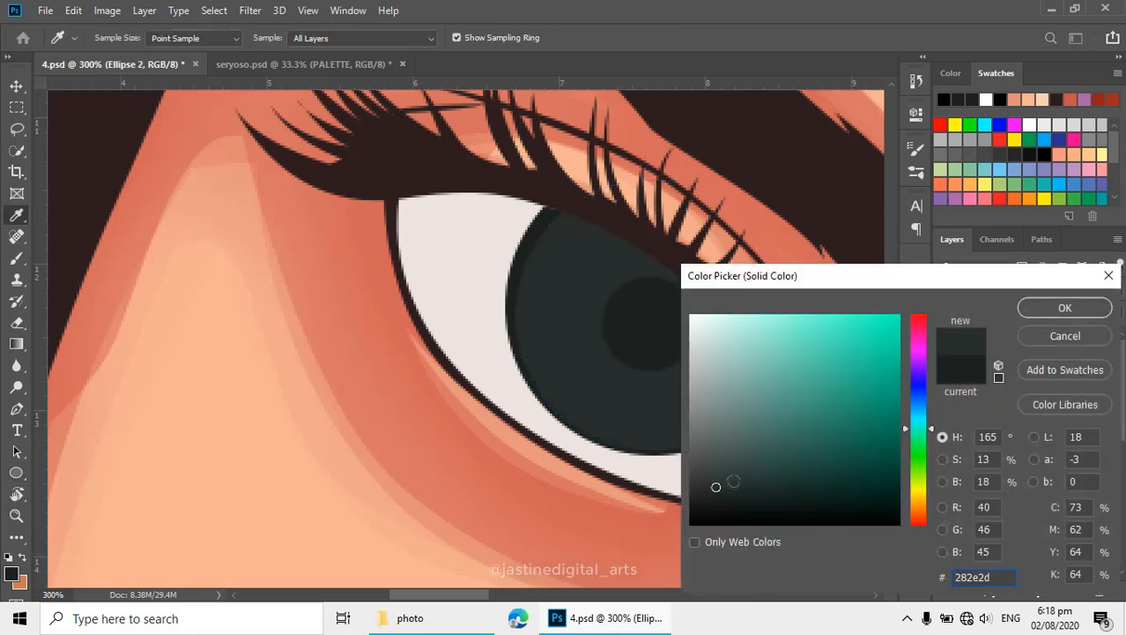
left_click(1054, 311)
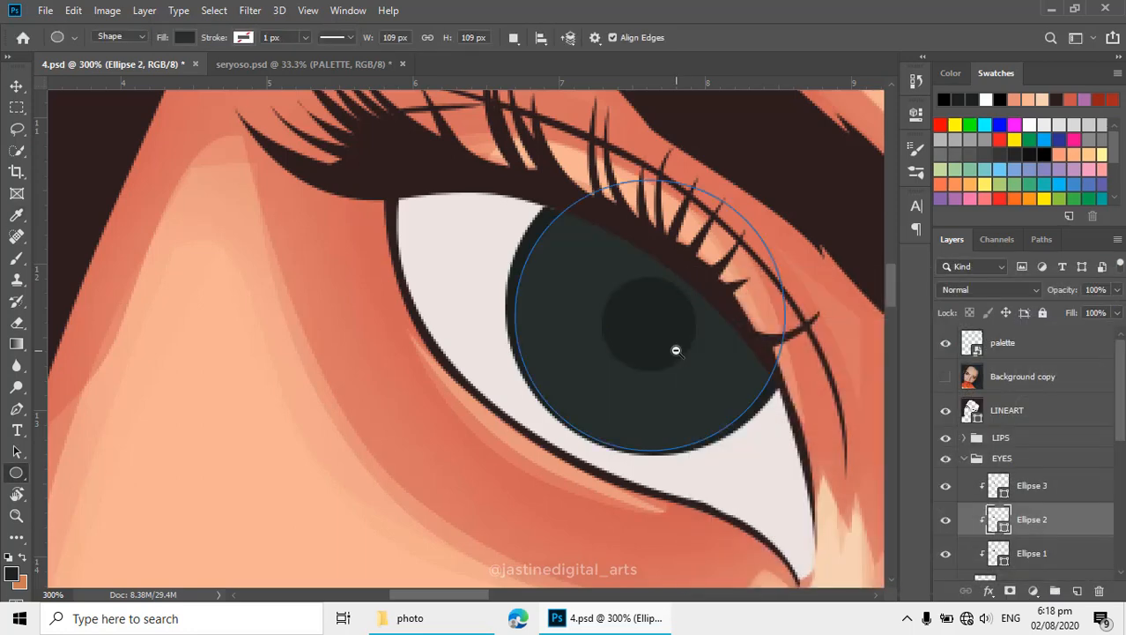
left_click(675, 350, "alt")
left_click(690, 352, "alt")
left_click(731, 404, "alt")
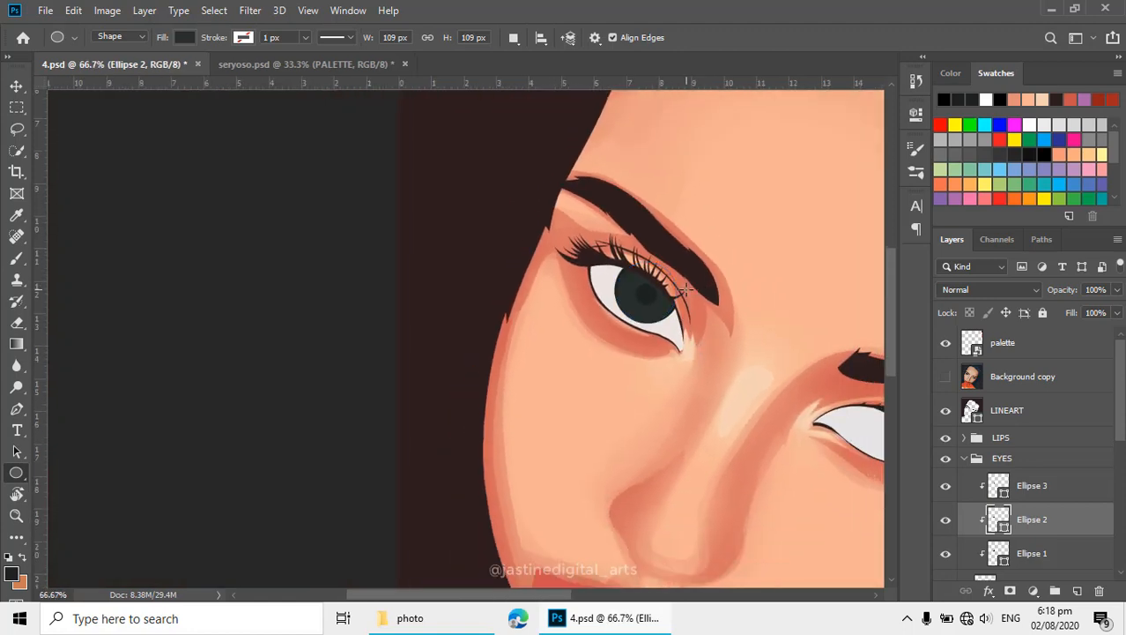
- Show the Background copy photo and start a Pen shape above Ellipse 2, tracing the ragged outer-corner side of the iris's teal area
key("v")
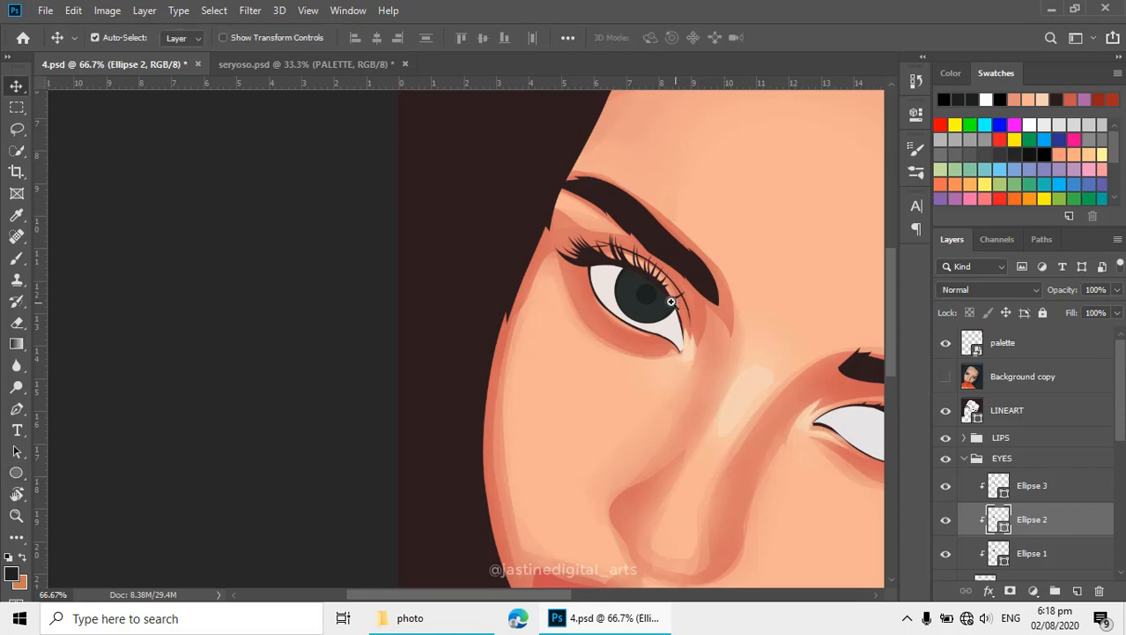
left_click(679, 304, "ctrl")
left_click(716, 334, "ctrl")
key("p")
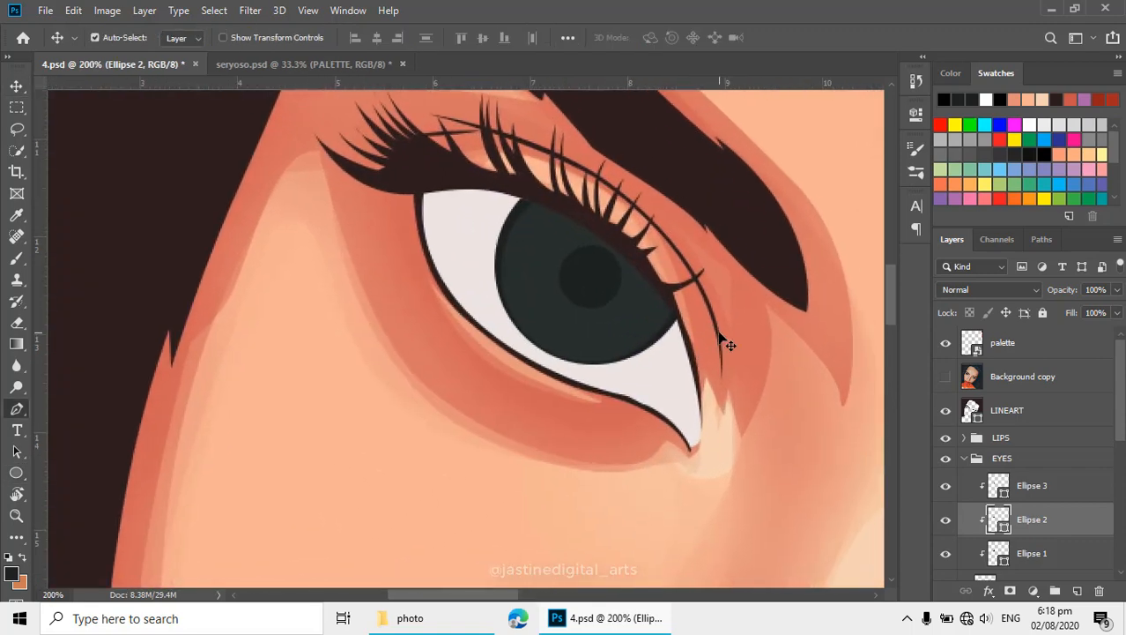
left_click(943, 376)
left_click_drag(565, 291, 528, 263)
left_click(540, 291, "ctrl")
left_click(550, 290, "alt")
left_click(588, 325, "ctrl")
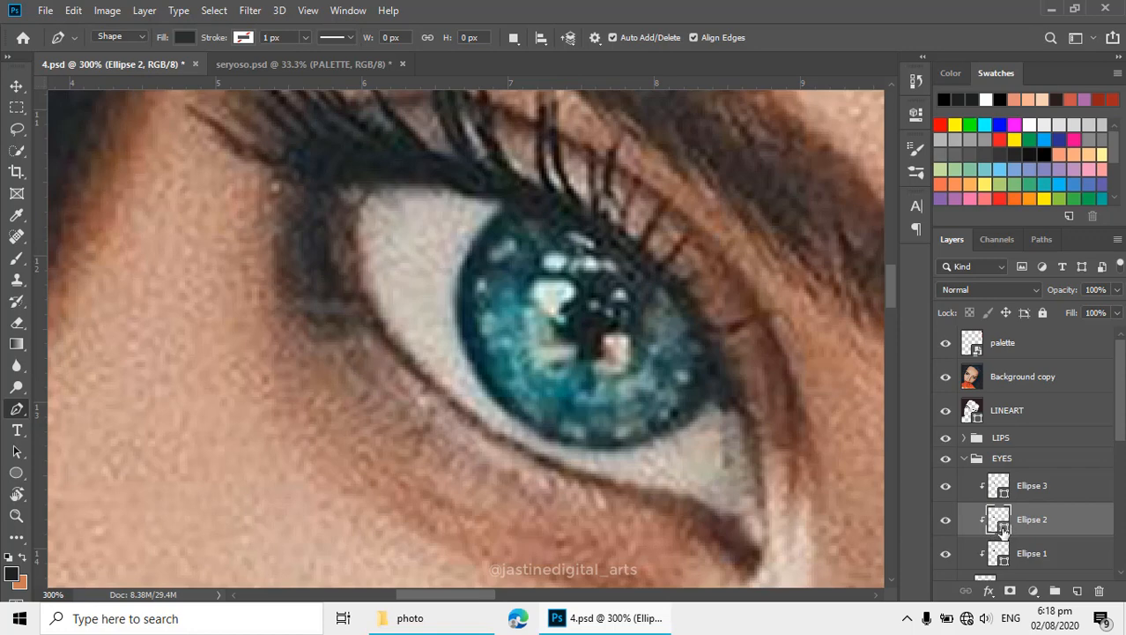
left_click(538, 213)
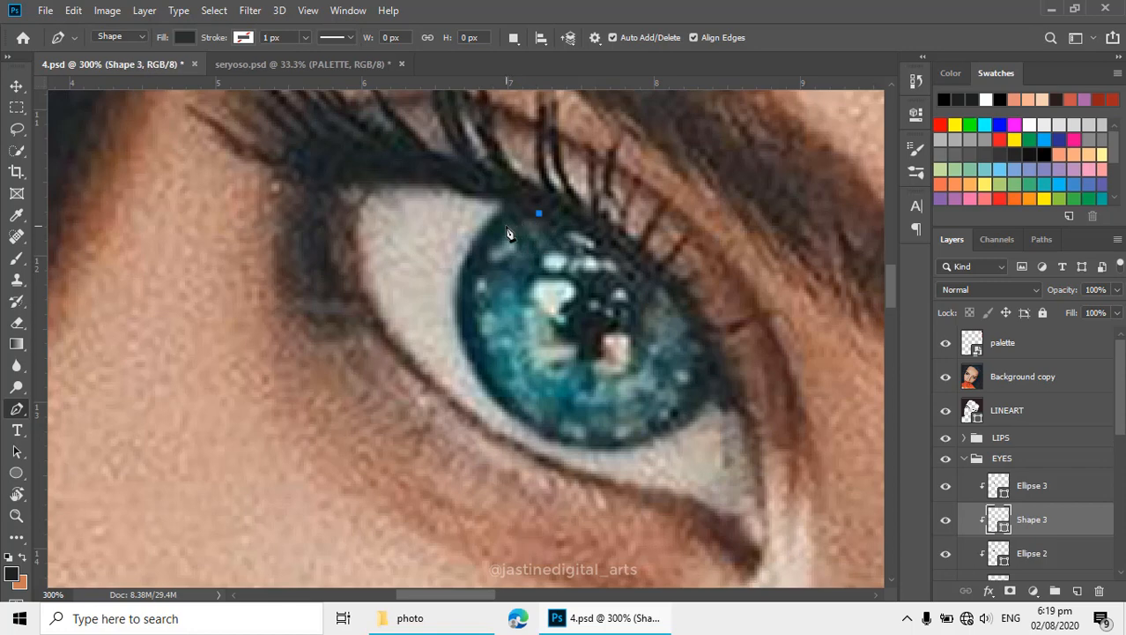
left_click_drag(527, 235, 496, 270)
left_click_drag(482, 314, 501, 356)
left_click(507, 332)
left_click(509, 350)
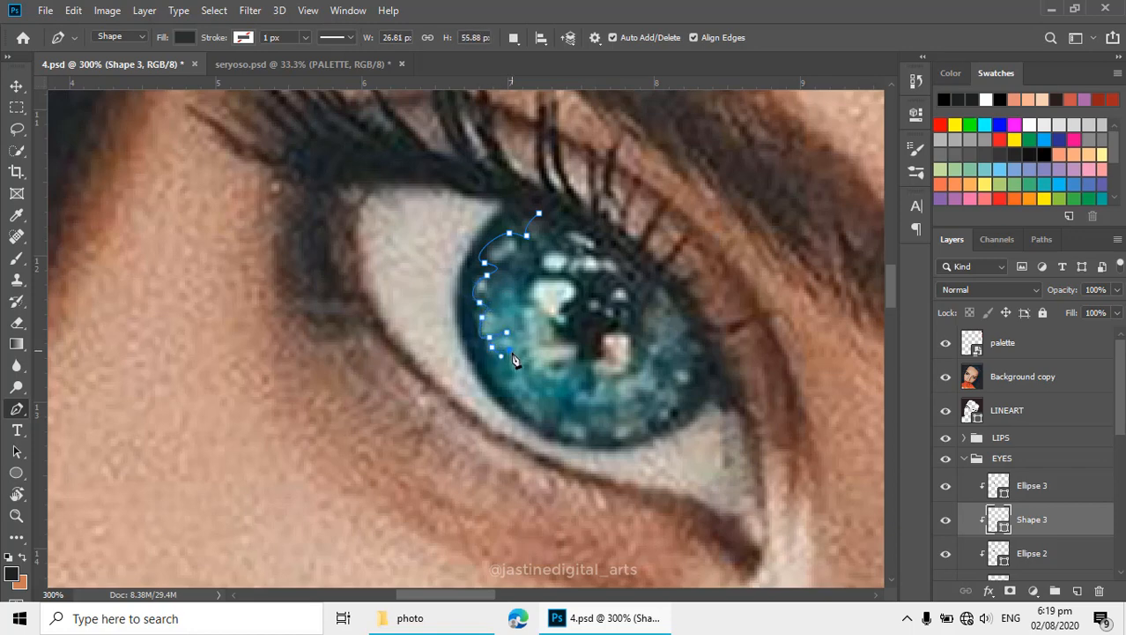
key("ctrl+space")
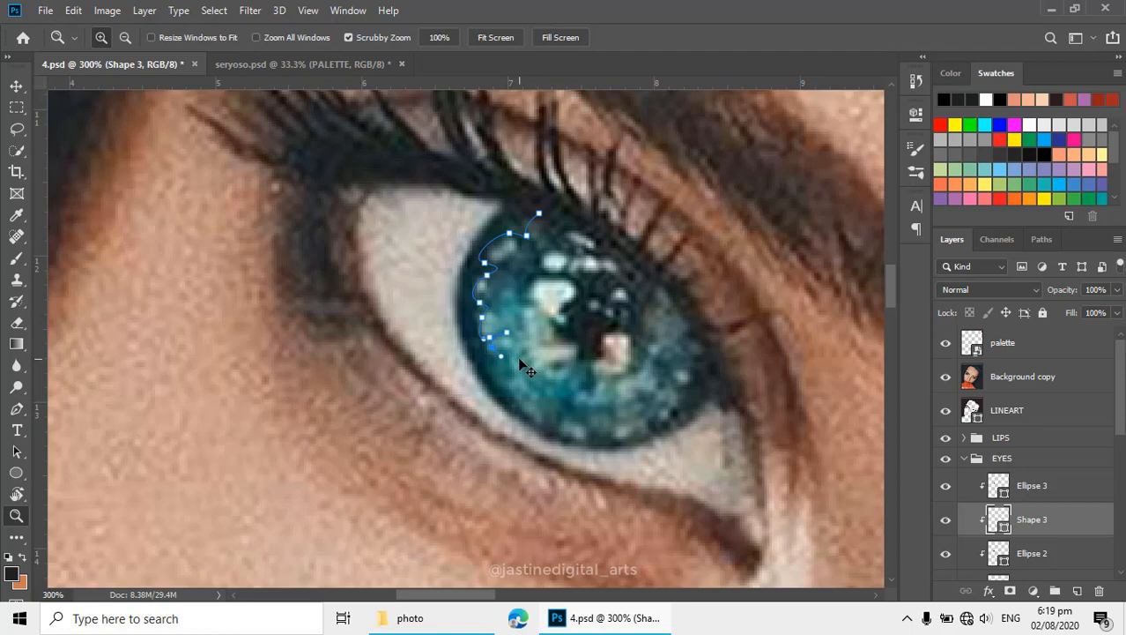
key("p")
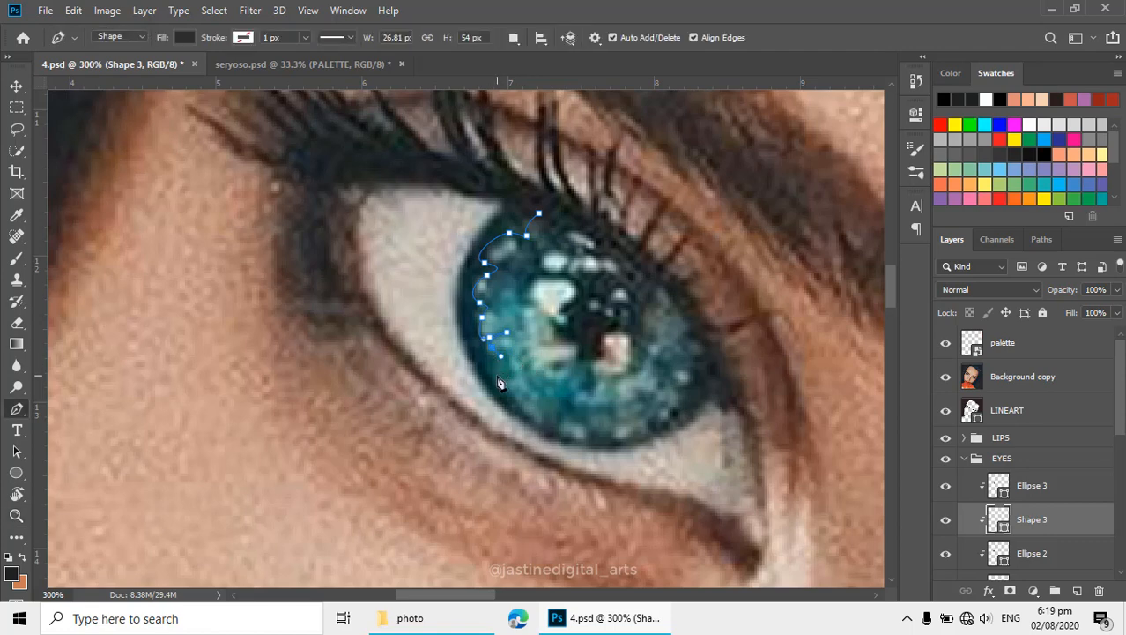
- Continue the jagged outline along the iris's lower edge, inner side and upper lid, closing a shape about 94 by 91 px
left_click(525, 408)
left_click(540, 421)
left_click(565, 430)
left_click(596, 427)
left_click_drag(616, 433, 625, 438)
left_click(671, 402)
left_click(679, 384)
left_click(697, 374)
left_click(691, 351)
left_click_drag(701, 335, 681, 333)
left_click_drag(665, 288, 652, 288)
left_click(645, 301)
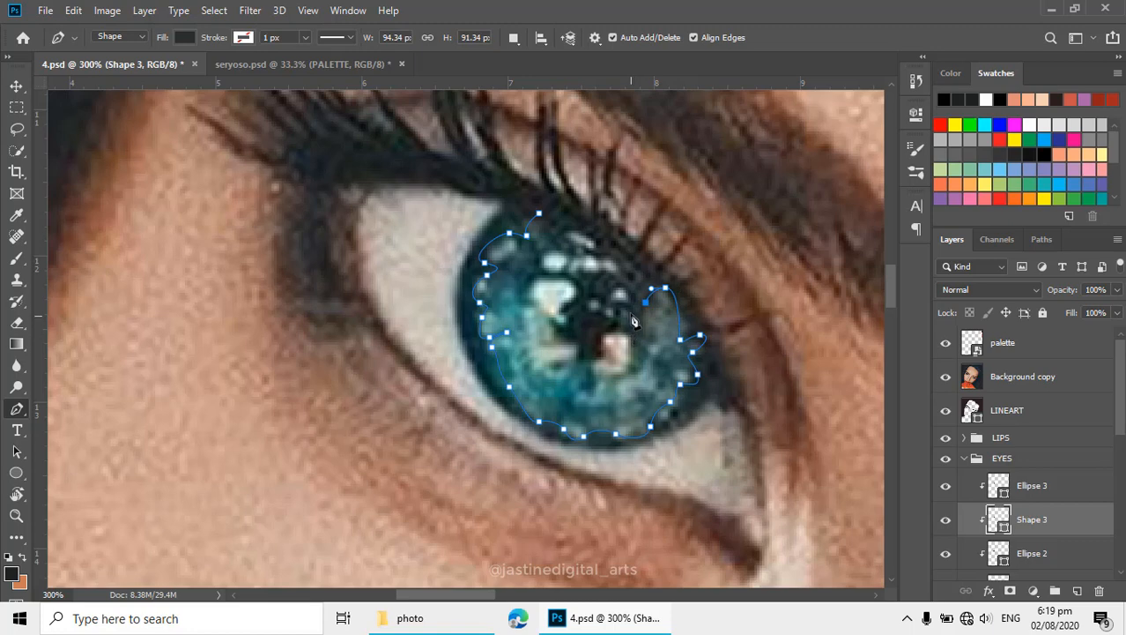
left_click_drag(576, 230, 513, 218)
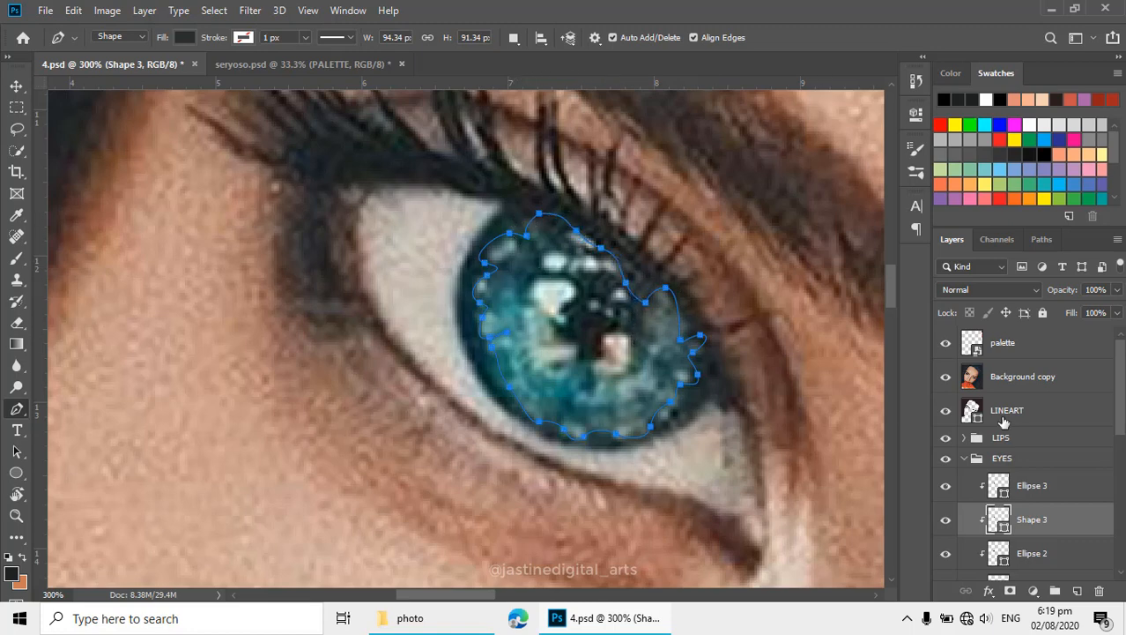
left_click(946, 378)
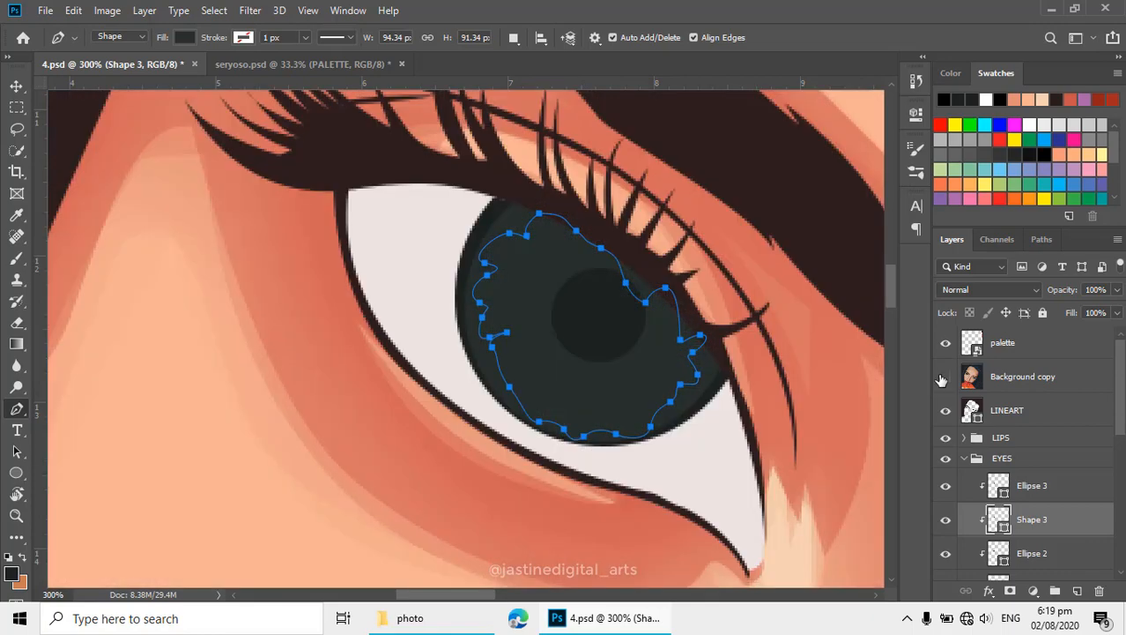
double_click(1001, 522)
left_click_drag(936, 273, 946, 379)
left_click(1051, 430)
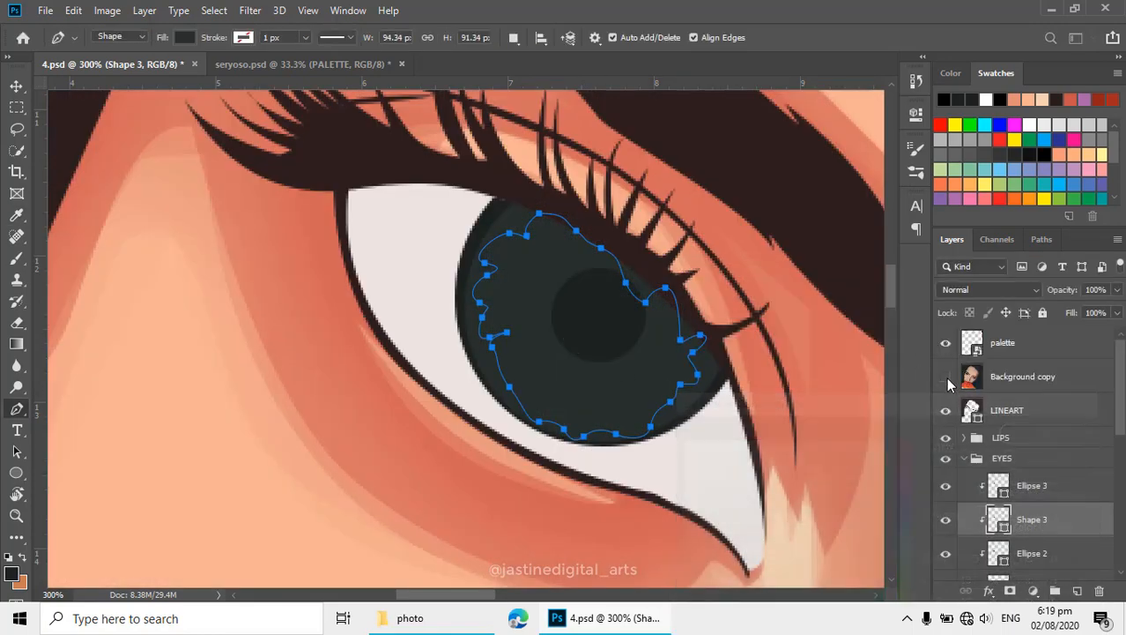
left_click(947, 376)
- Fill the Shape 3 iris shape with teal #287375 sampled from the photo's iris, and hide the photo
double_click(1003, 524)
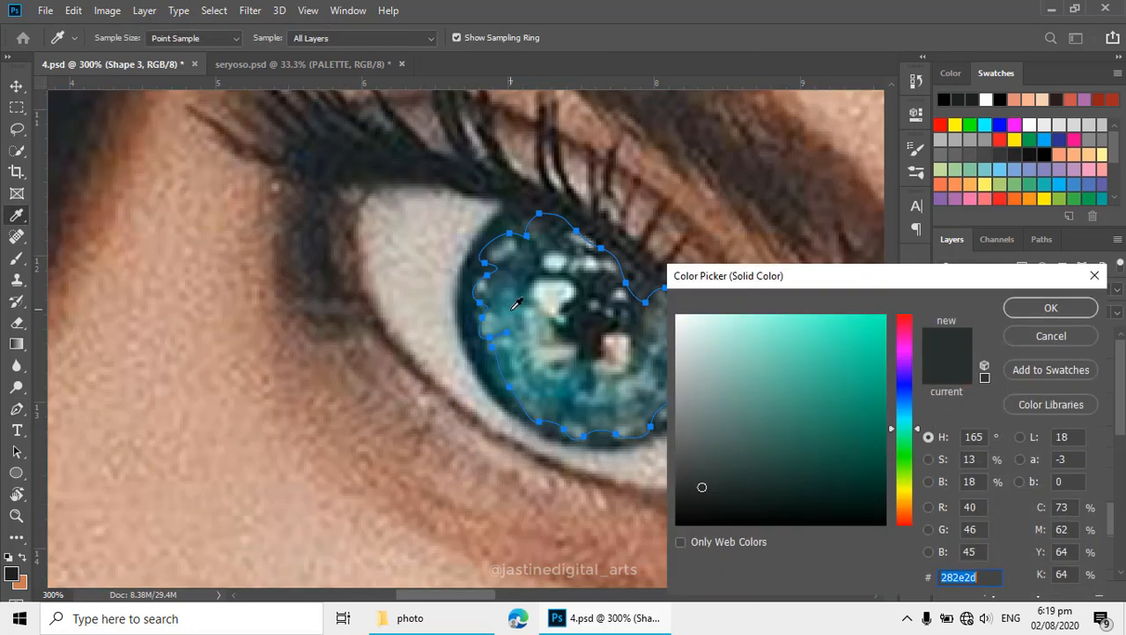
left_click(512, 309)
left_click(509, 299)
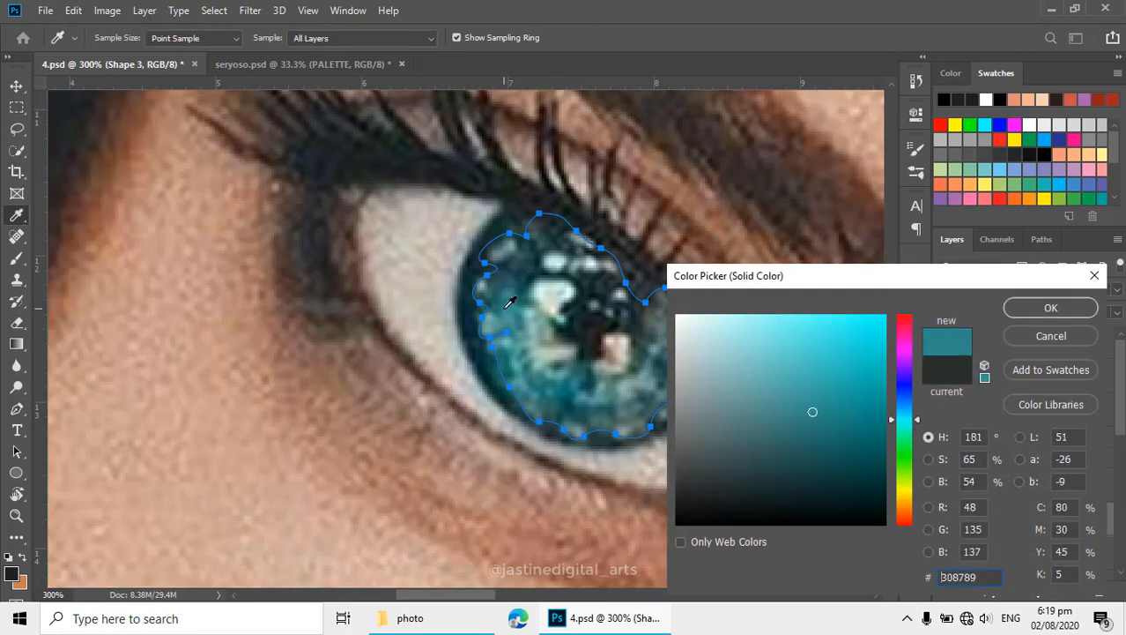
left_click(507, 297)
left_click(555, 307)
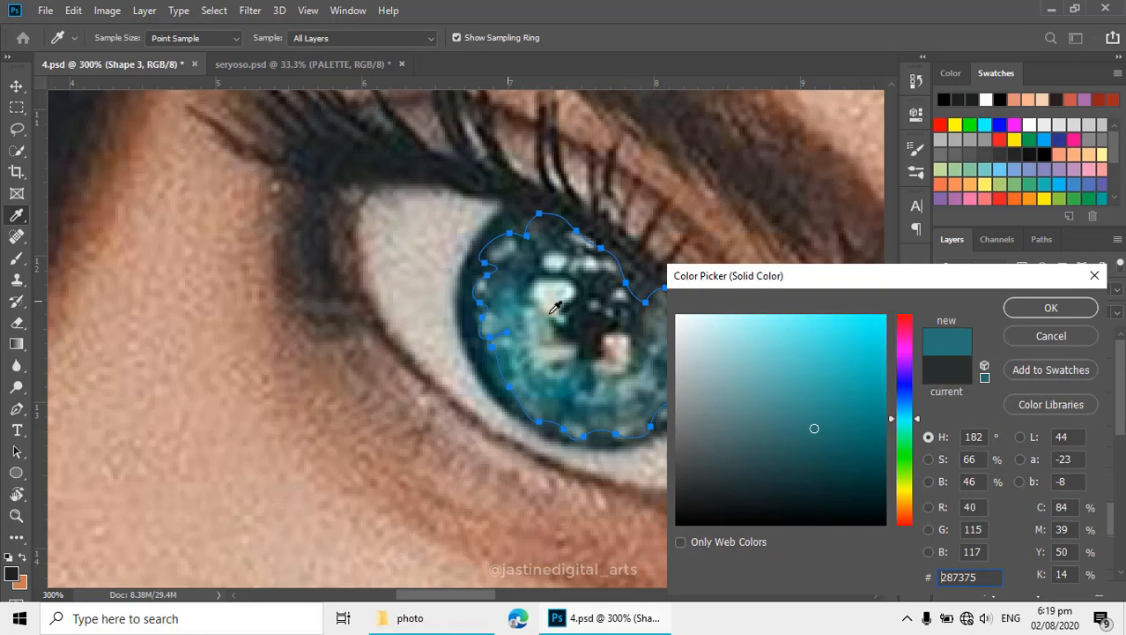
left_click(1050, 307)
left_click(946, 376)
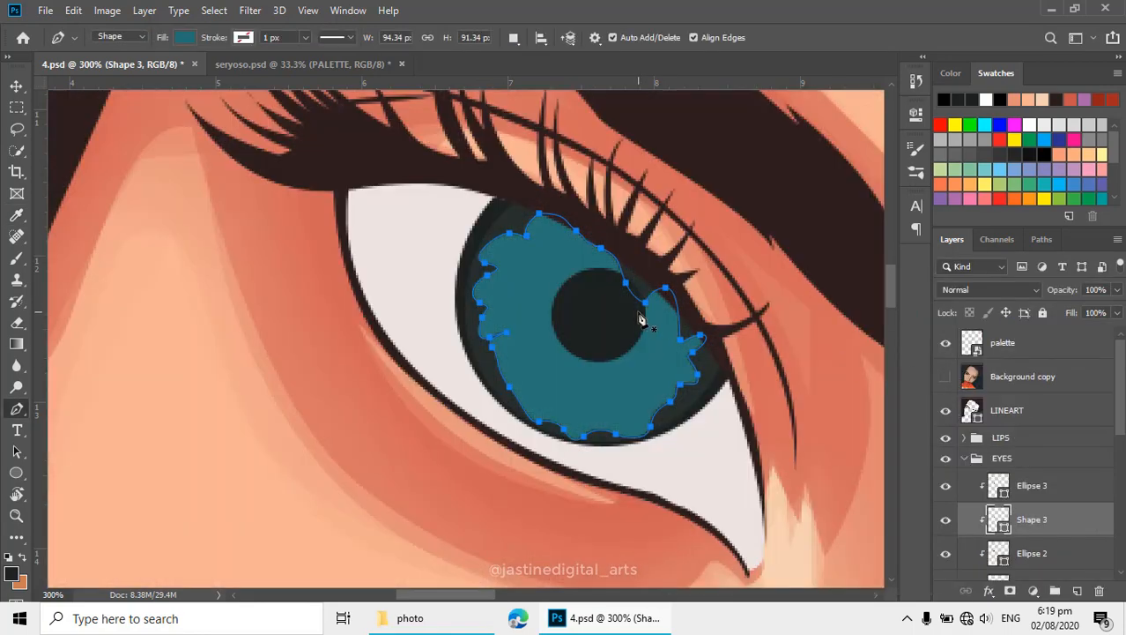
- Show the photo and trace the large white highlight beside the pupil as a new clipped shape about 20 by 18 px
left_click(945, 376)
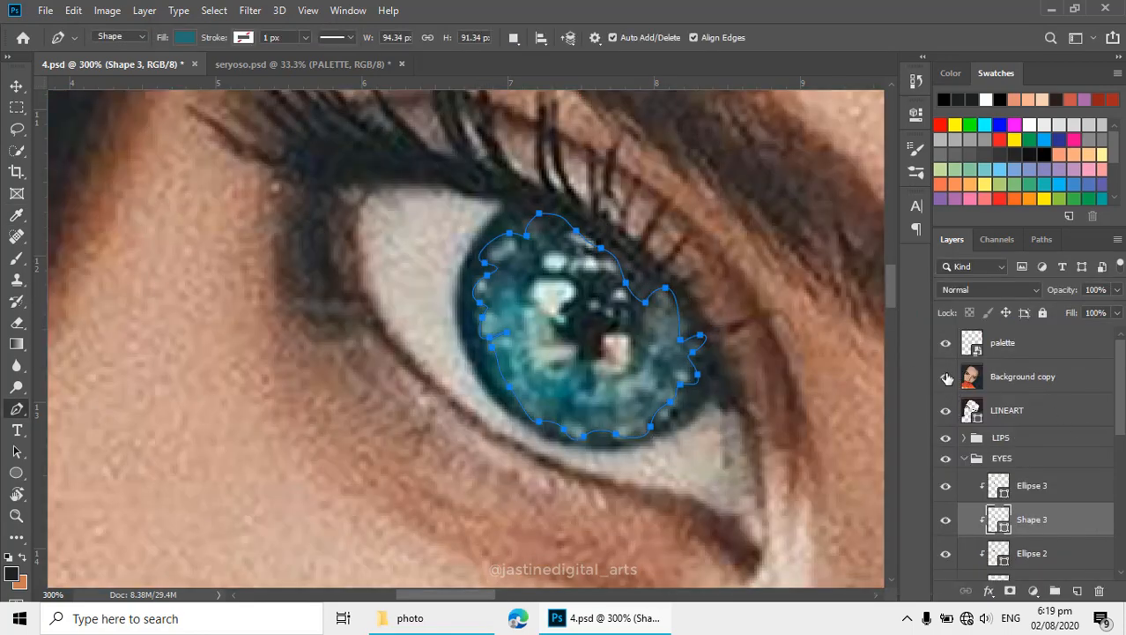
double_click(1033, 519)
key("Return")
left_click(561, 308)
left_click_drag(573, 301, 551, 312)
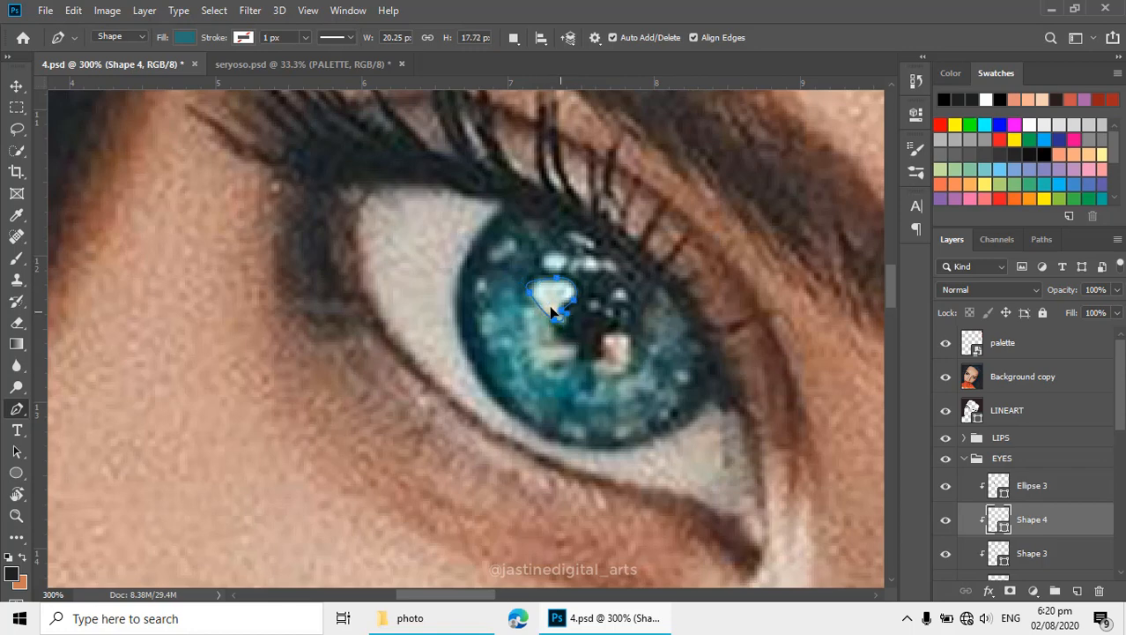
- Set the path operation to Combine Shapes and move the Shape 4 layer above Ellipse 3
left_click(515, 39)
left_click(538, 76)
left_click_drag(1016, 520, 1022, 476)
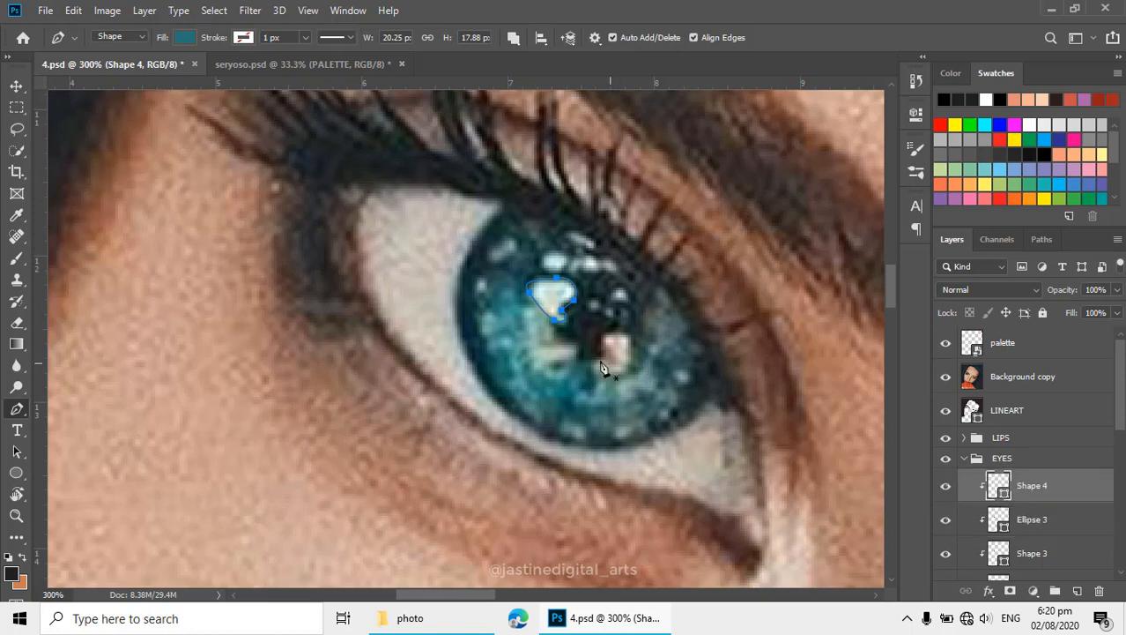
- Trace the curved pale reflection running from the large highlight down beside the pupil, adding it to Shape 4
left_click_drag(592, 360, 621, 351)
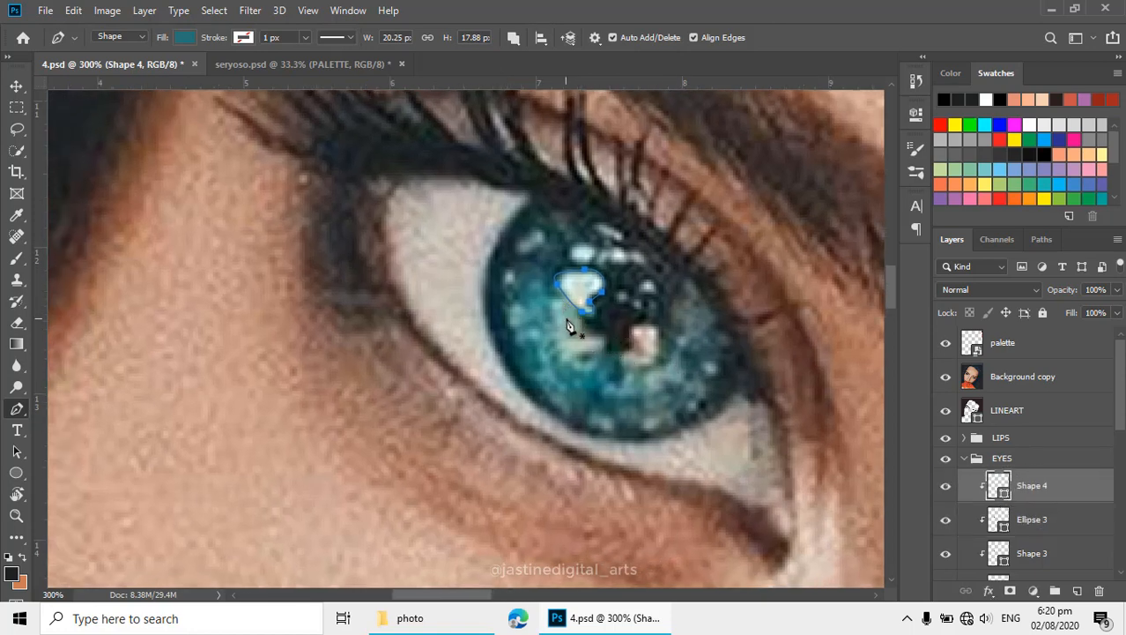
left_click(565, 285)
left_click_drag(554, 300, 587, 334)
left_click_drag(579, 329, 581, 316)
left_click(566, 284)
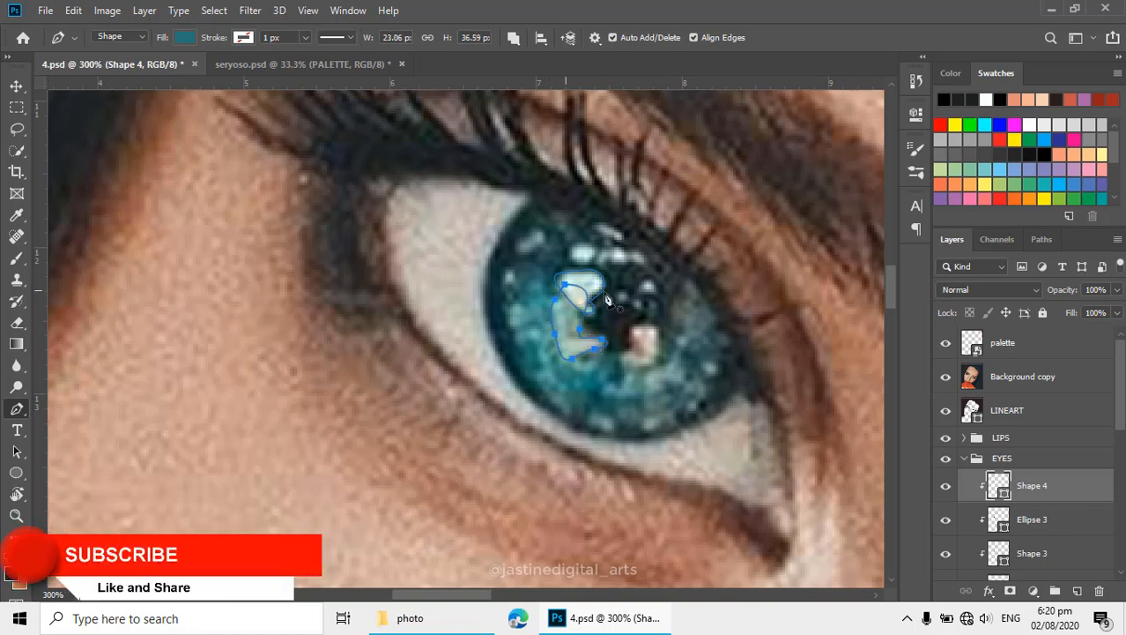
- Trace the pink reflection at the pupil's lower edge together with the light patch beneath it as one closed outline in Shape 4
left_click(633, 327)
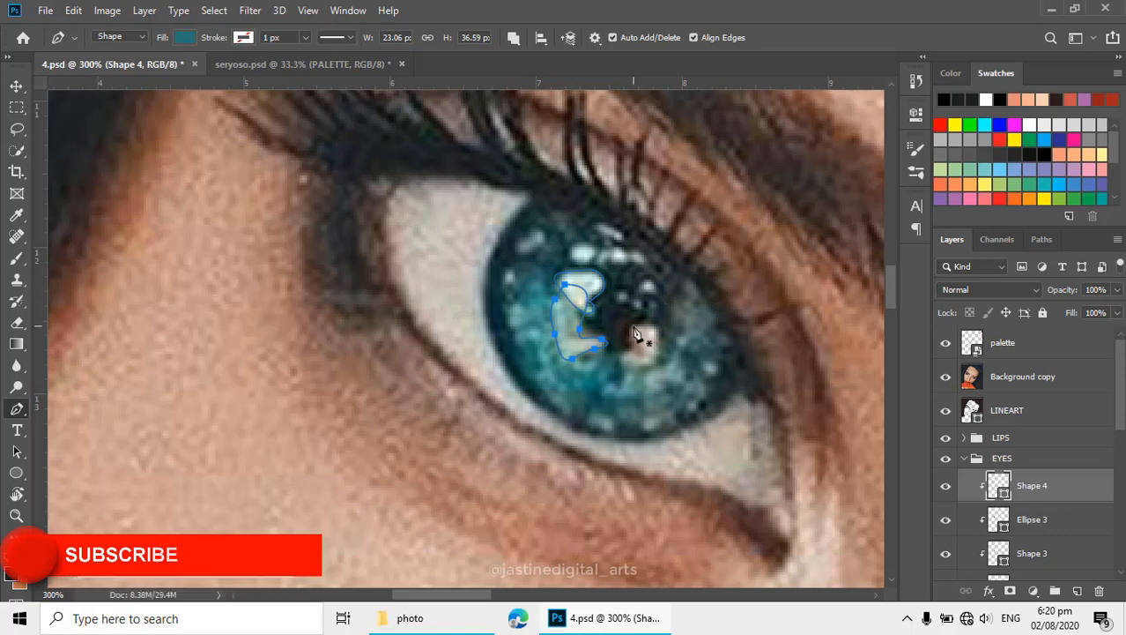
left_click(626, 350)
left_click(636, 371)
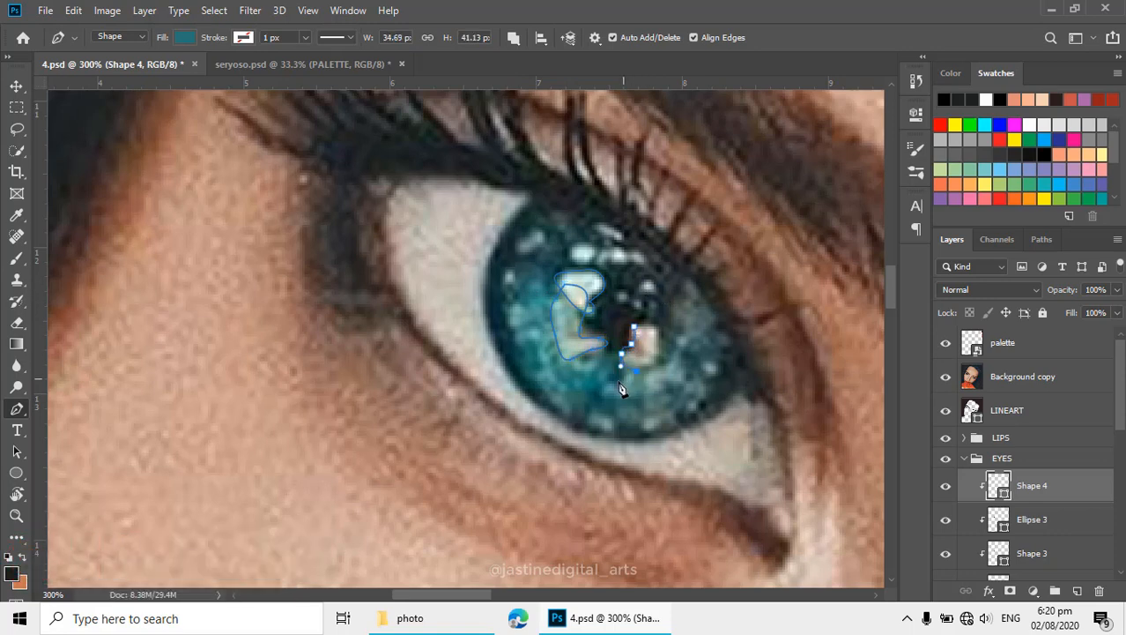
left_click(617, 383)
left_click(650, 404)
left_click(667, 383)
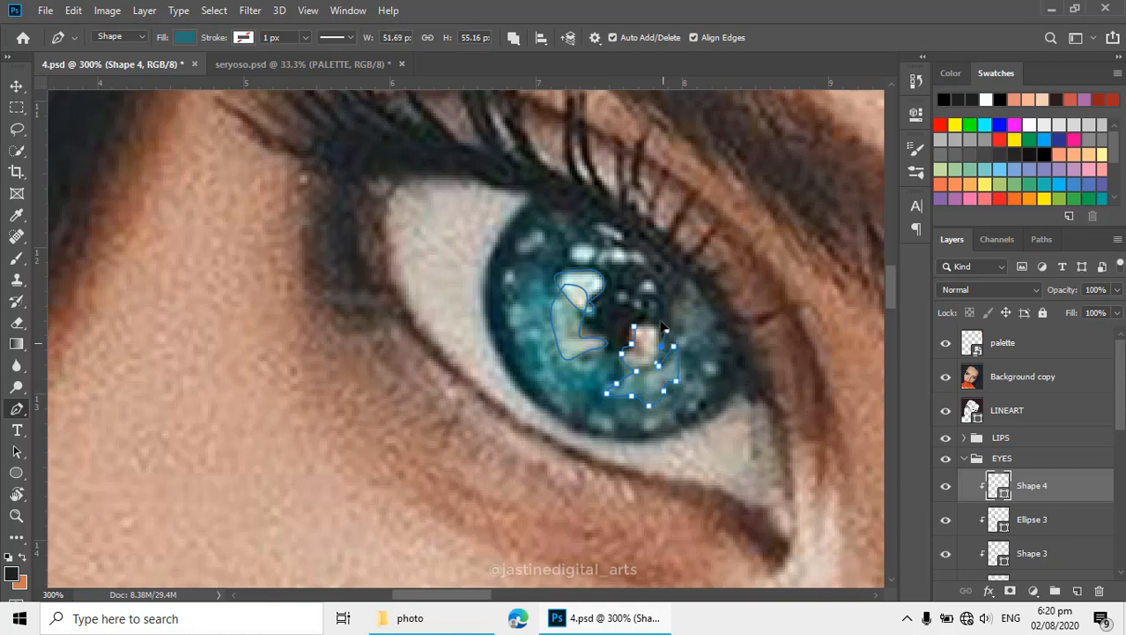
left_click(635, 329)
- Add the leaf-shaped patch on the iris's inner side and the small bright spot above the large highlight to Shape 4
left_click_drag(690, 349, 702, 335)
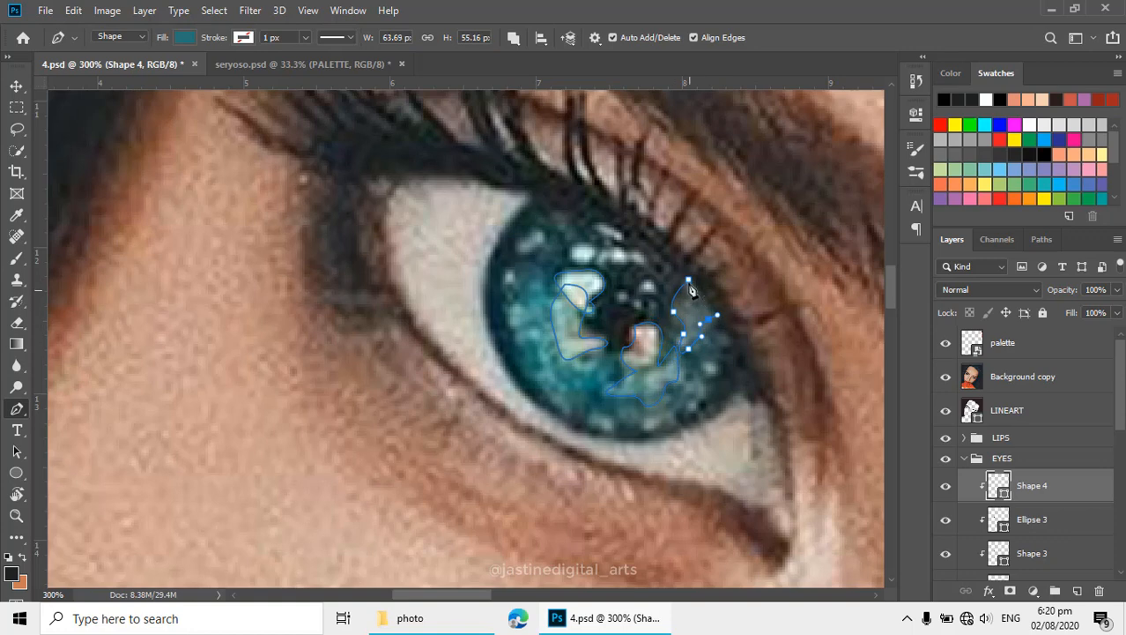
left_click(689, 281)
left_click(583, 242)
mouse_move(567, 251)
left_mouse_down()
mouse_move(600, 256)
mouse_move(577, 239)
left_mouse_up()
left_click(593, 244)
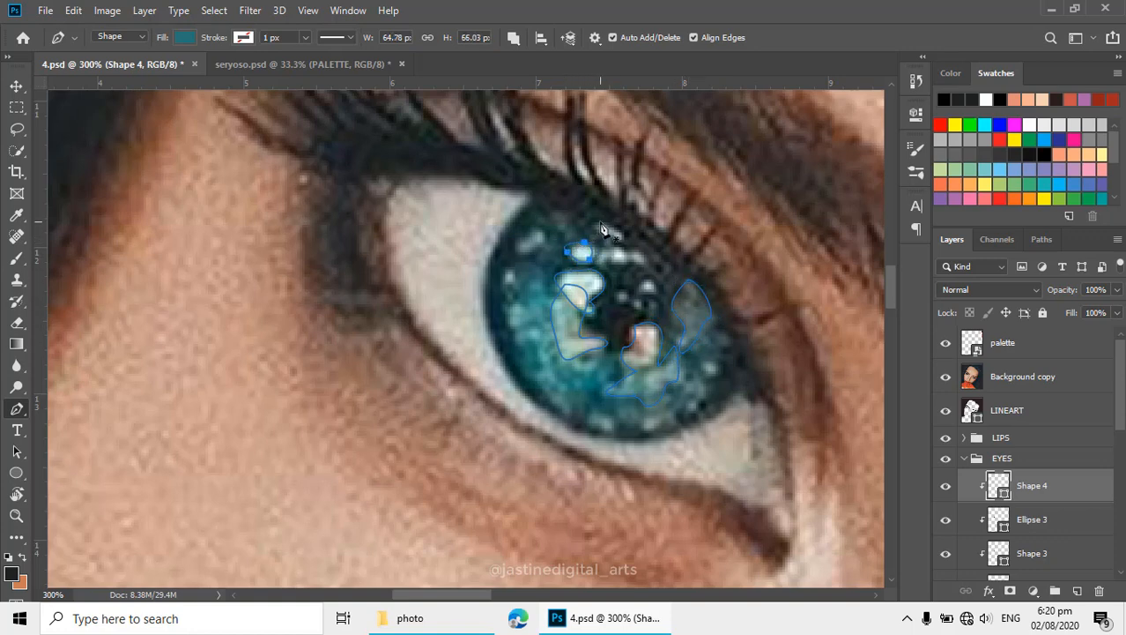
- Outline the thin reflection under the upper lashes and the irregular highlight just below it in Shape 4
left_click(599, 223)
left_click(627, 236)
left_click_drag(599, 223, 588, 225)
left_click(602, 250)
left_click_drag(599, 268, 616, 247)
left_click(626, 259)
left_click(644, 262)
left_click(602, 251)
- Outline the small light spots over the upper part of the pupil in Shape 4
left_click(645, 279)
left_click(654, 288)
left_click(646, 293)
left_click(646, 280)
mouse_move(639, 286)
left_mouse_down()
mouse_move(633, 280)
mouse_move(620, 306)
mouse_move(616, 283)
left_mouse_up()
left_click(646, 279)
left_click(624, 289)
left_click(630, 295)
left_click(641, 299)
left_click(641, 303)
- Outline the light flecks along the iris's outer side and the one at its lower edge in Shape 4
left_click(532, 225)
left_click_drag(545, 240, 522, 255)
left_click(514, 250)
left_click(532, 225)
left_click(508, 277)
left_click(605, 427)
left_click(592, 423)
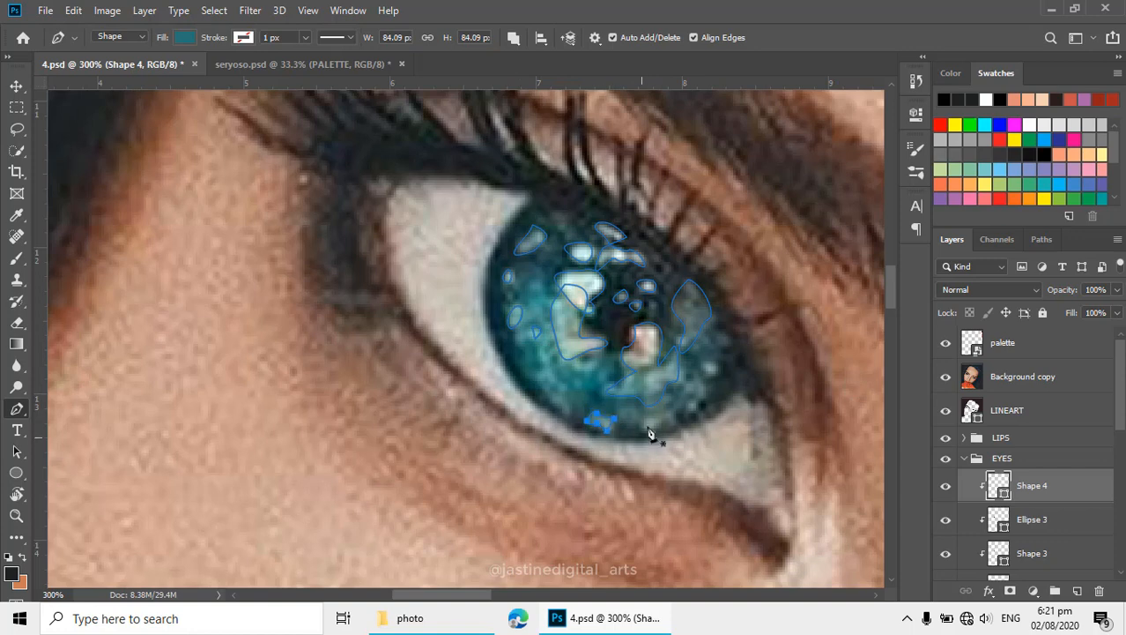
- Outline the small light flecks near the iris's lower inner edge in Shape 4
left_click(710, 362)
left_click(697, 380)
left_click(691, 385)
left_click(682, 394)
left_click(692, 393)
left_click(697, 382)
- Recolour the Shape 4 iris highlights to light teal #65acae and compare the whole face with the Background copy photo
left_click(945, 379)
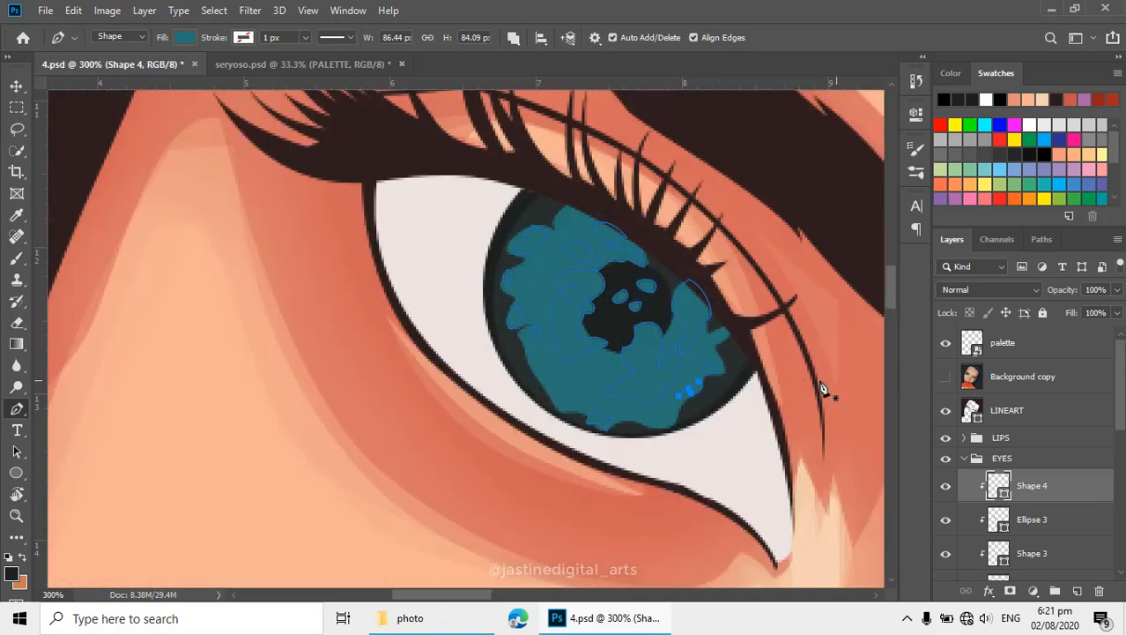
double_click(1003, 494)
mouse_move(812, 426)
left_mouse_down()
mouse_move(794, 392)
mouse_move(764, 380)
left_mouse_up()
left_click(1014, 307)
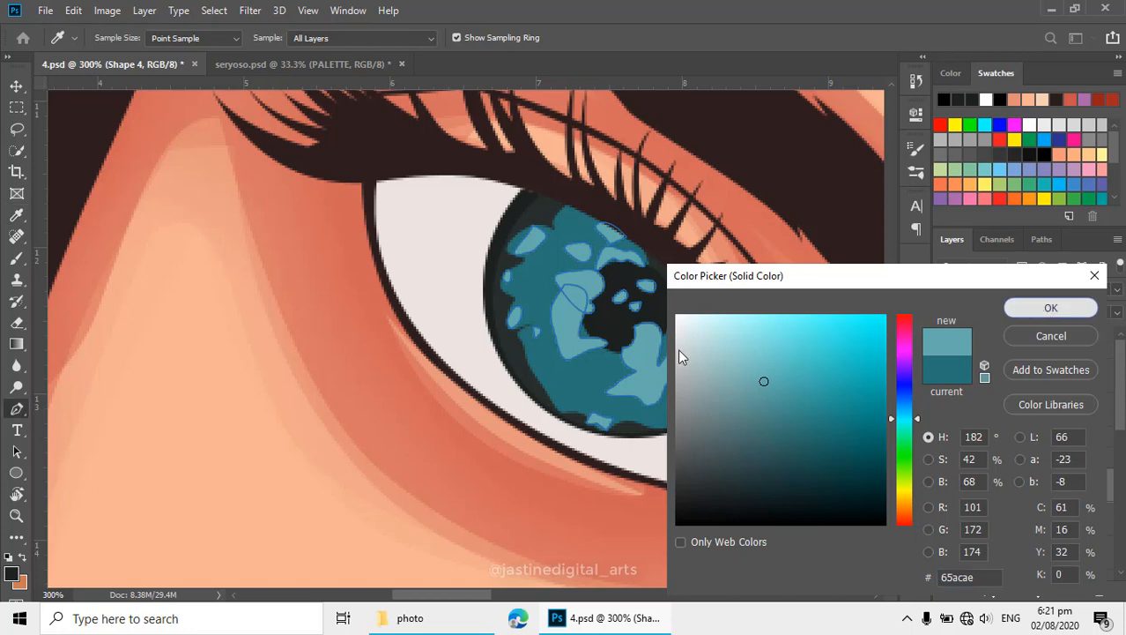
scroll(665, 356, "down", 6)
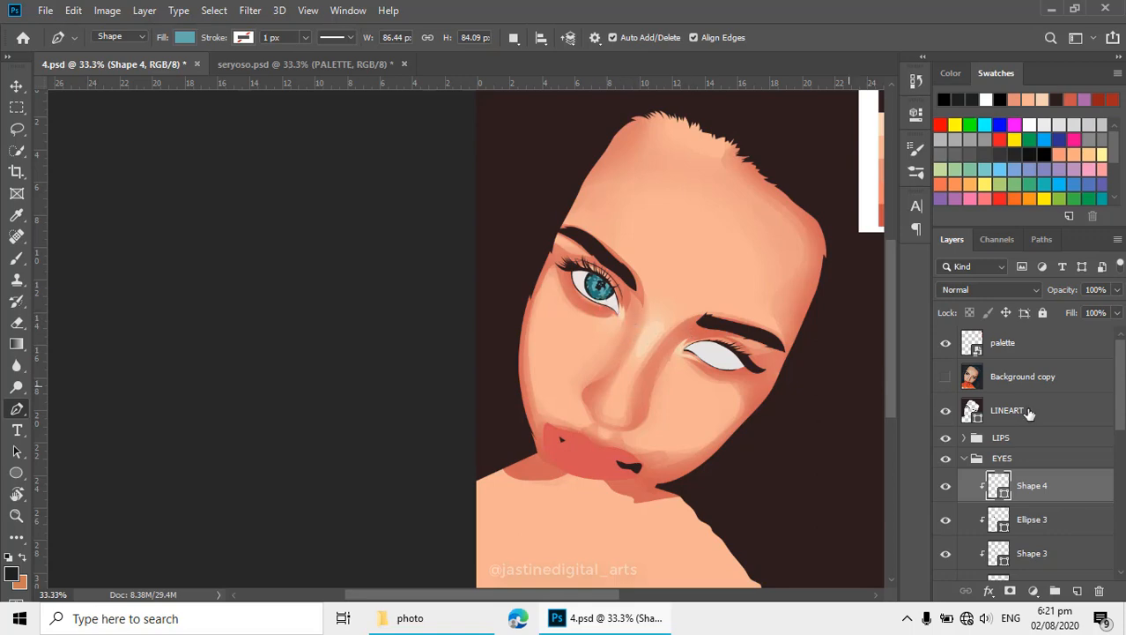
left_click(946, 376)
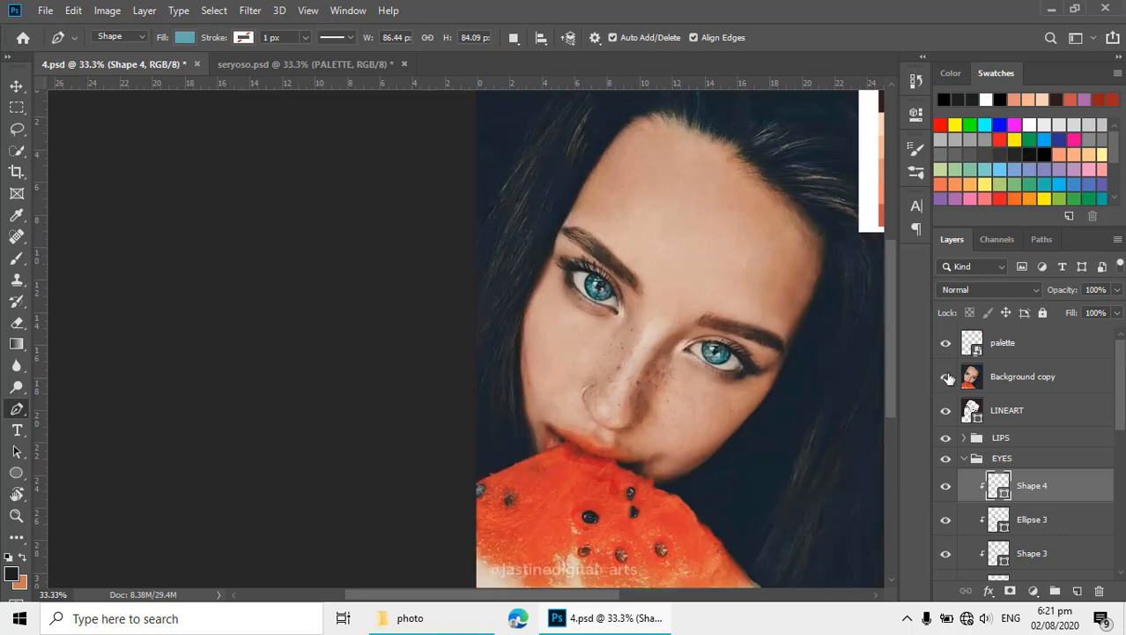
- Compare the drawn face with the Background copy photo and recolour the Shape 3 iris texture to a darker teal
left_click(946, 376)
left_click(947, 376)
left_click(947, 377)
left_click(947, 378)
left_click(947, 377)
scroll(602, 295, "up", 3)
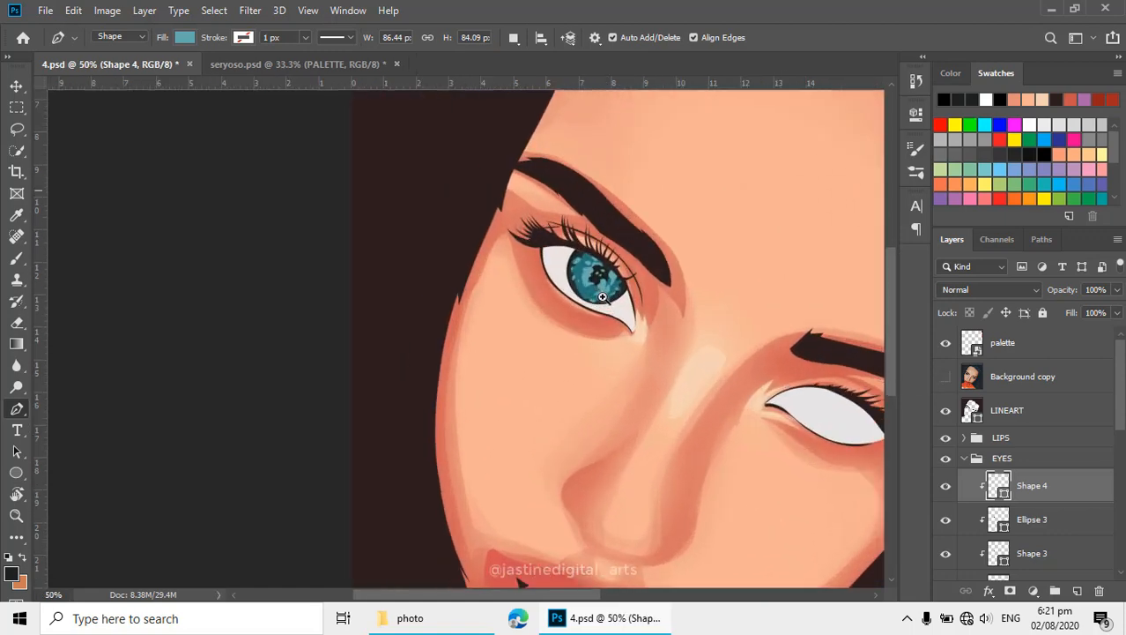
double_click(1000, 557)
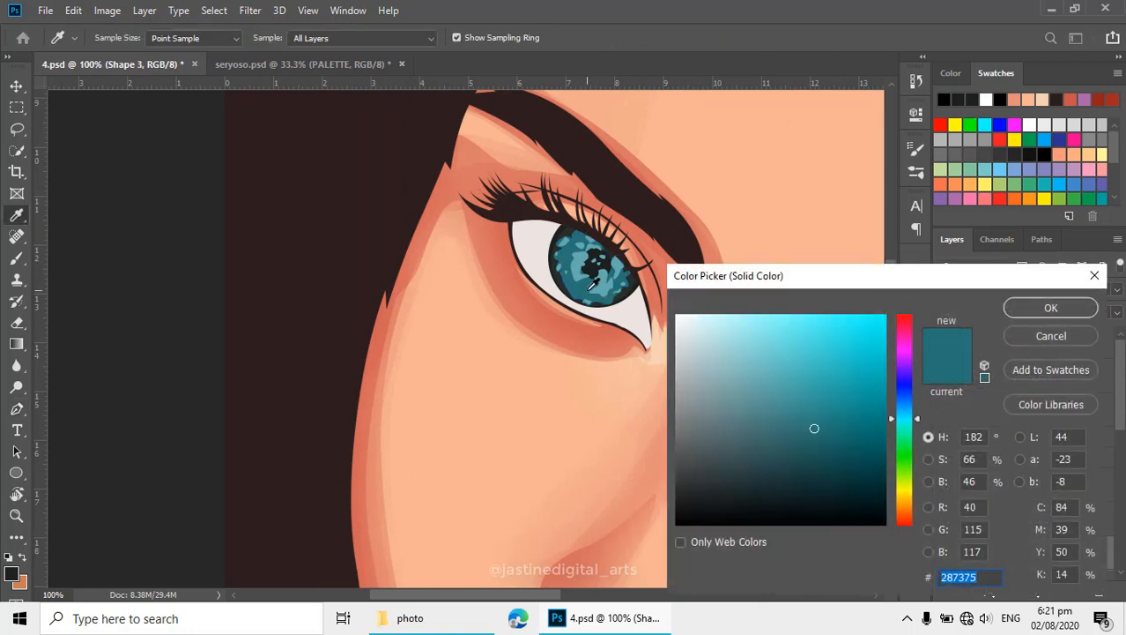
left_click_drag(815, 428, 827, 447)
left_click(1049, 306)
scroll(660, 331, "down", 2)
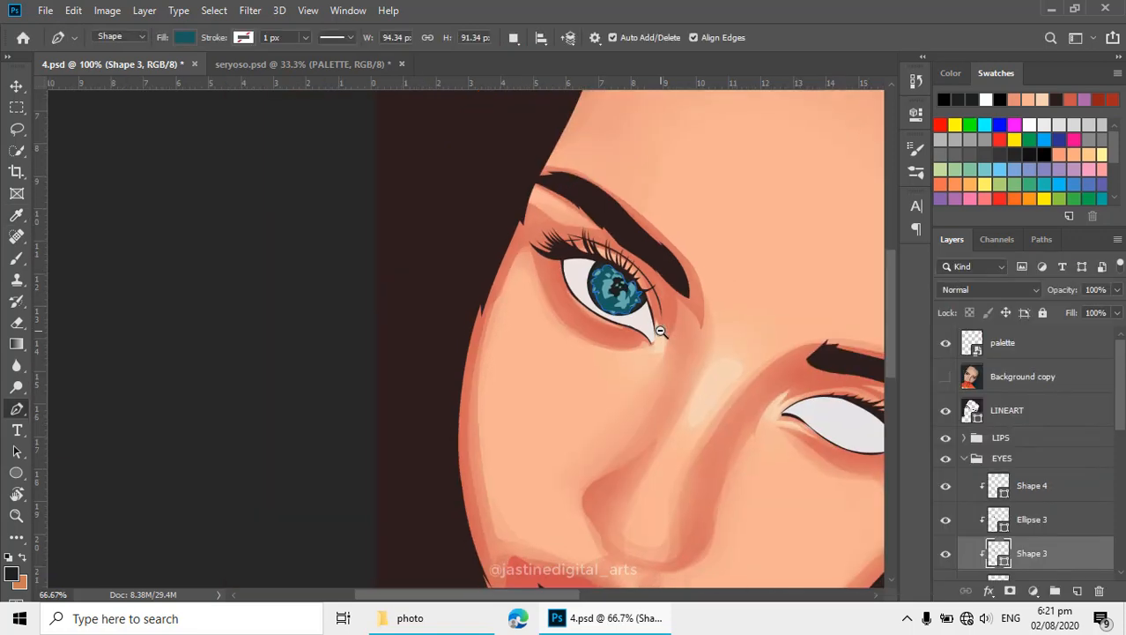
left_click_drag(631, 321, 571, 289)
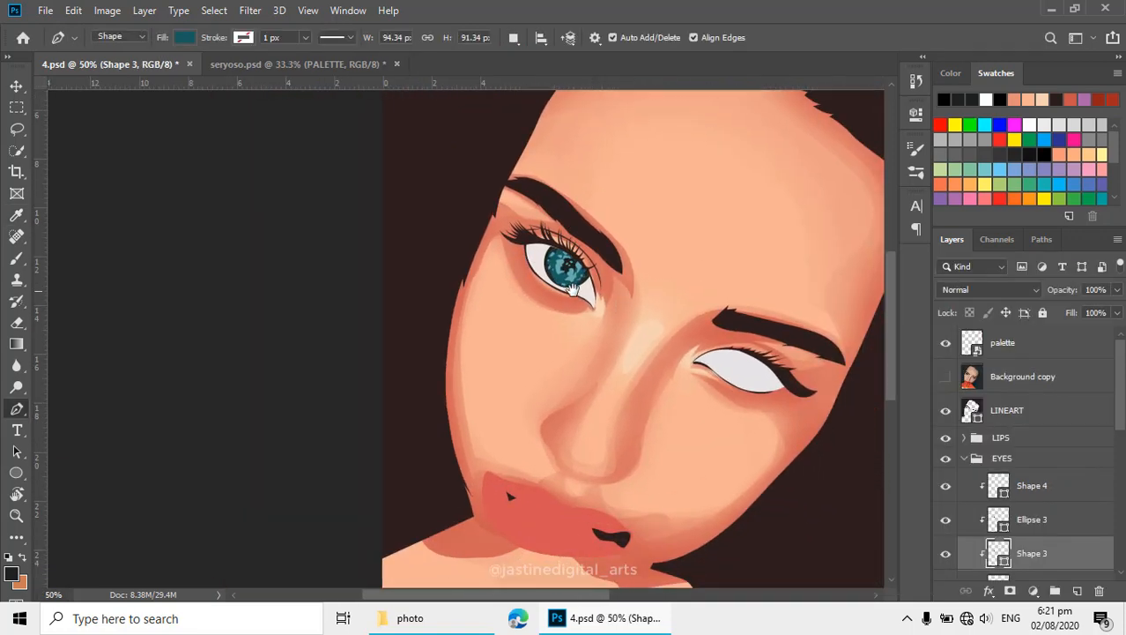
- With the Background copy photo visible, trace the large bright reflection at the pupil's upper left as a new shape above Shape 4
scroll(582, 266, "up", 5)
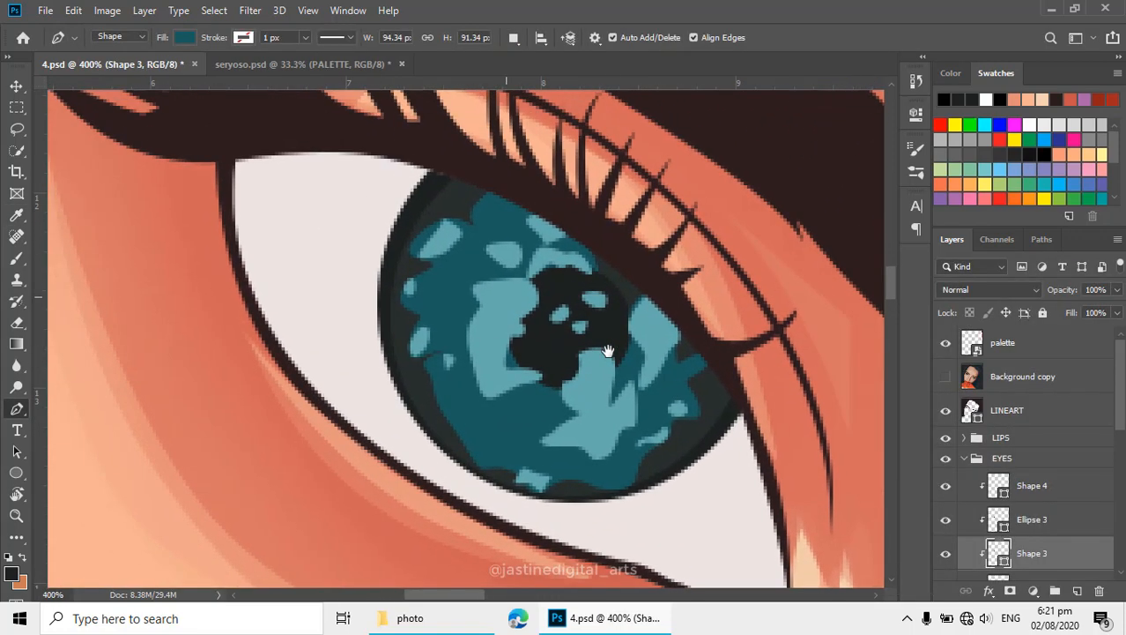
left_click(946, 376)
left_click(1031, 485)
mouse_move(519, 308)
left_mouse_down()
mouse_move(562, 340)
mouse_move(553, 368)
mouse_move(528, 345)
mouse_move(579, 314)
mouse_move(596, 319)
left_mouse_up()
left_click(559, 313)
left_click(581, 323)
left_click(563, 335)
left_click(565, 354)
- Set the path operation to Combine Shapes and outline the light spot just above the large reflection in Shape 5
left_click(515, 37)
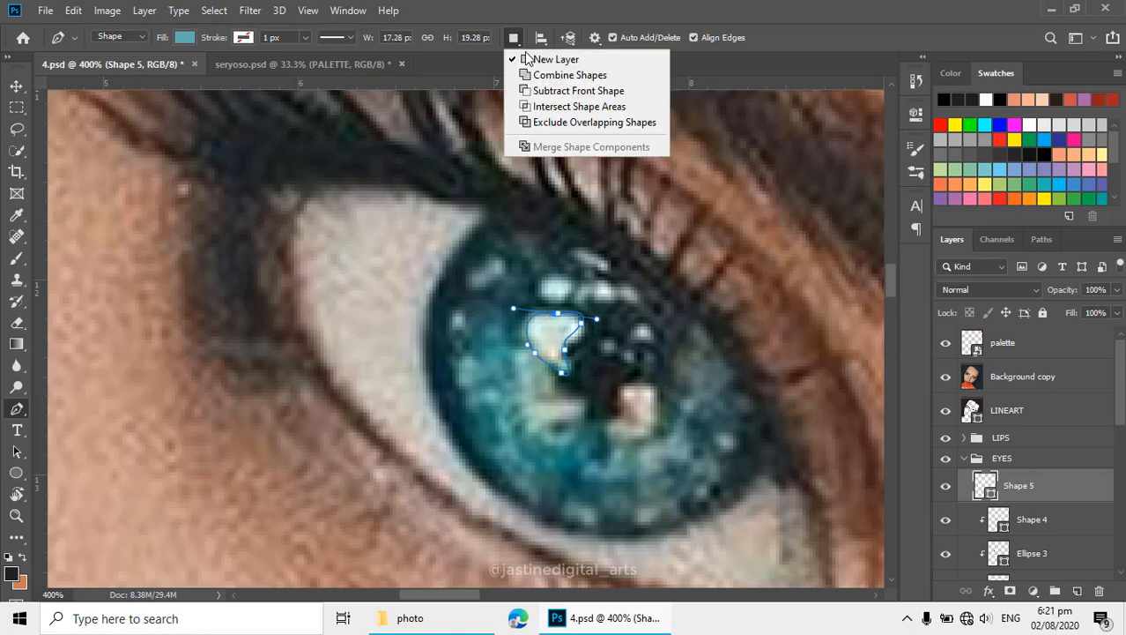
left_click(529, 70)
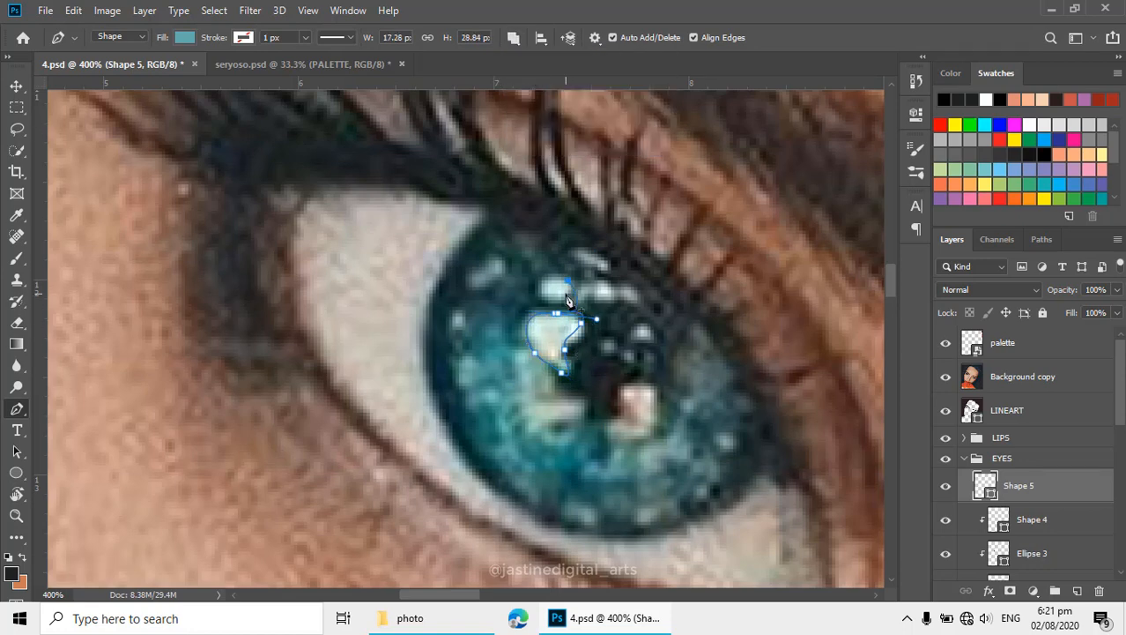
left_click(571, 281)
left_click_drag(562, 293, 540, 277)
left_click_drag(552, 273, 590, 289)
left_click(585, 284)
- Outline the two light spots under the upper lashes and the fleck near the iris's upper-left edge in Shape 5
left_click_drag(592, 302, 623, 275)
left_click(584, 283)
left_click(608, 260)
left_click(575, 253)
mouse_move(500, 264)
left_mouse_down()
mouse_move(484, 272)
mouse_move(504, 264)
left_mouse_up()
left_click(482, 283)
- Outline the pinkish four-sided reflection at the pupil's lower right in Shape 5
left_click(647, 381)
left_click(621, 385)
left_click(618, 411)
left_click(614, 432)
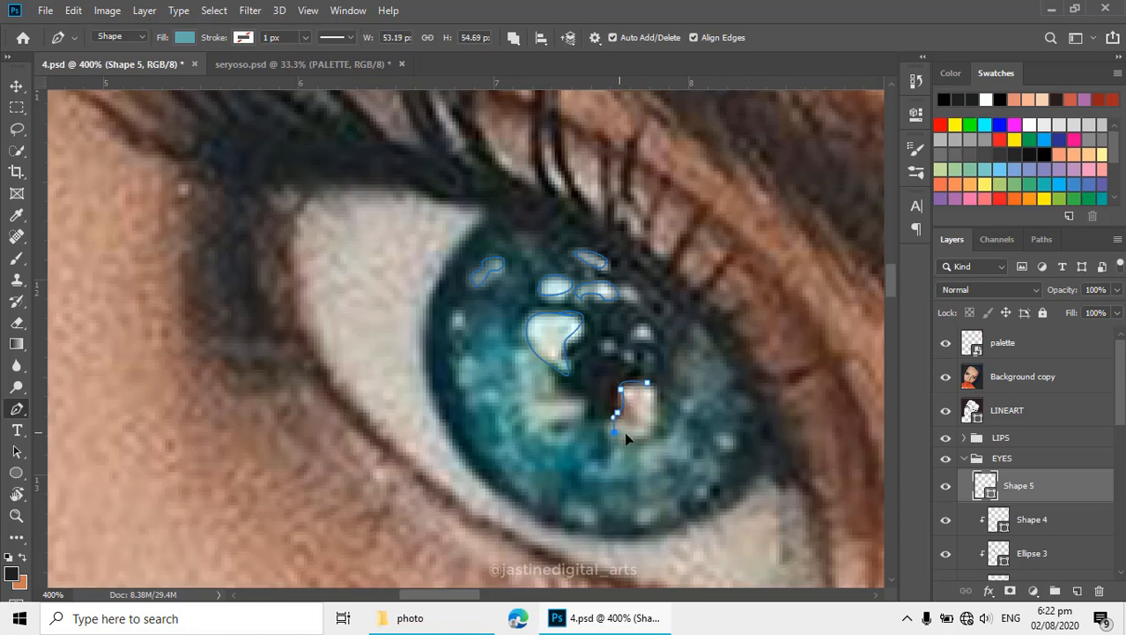
left_click(650, 424)
left_click(648, 382)
- Outline the wedge-shaped reflection at the pupil's lower left in Shape 5
left_click(584, 400)
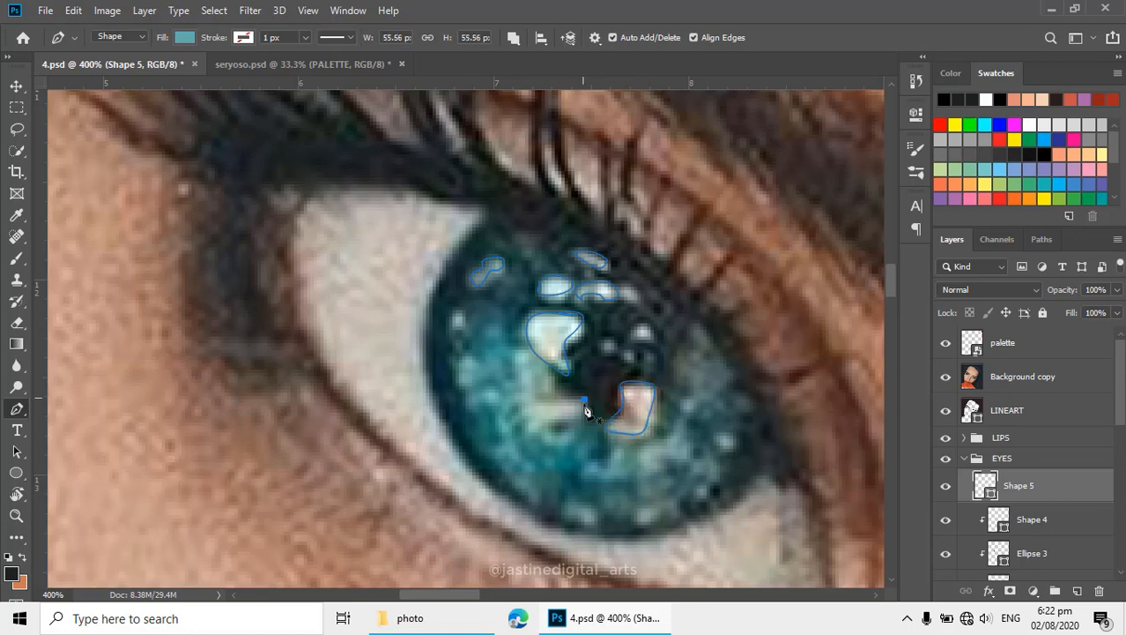
left_click(557, 420)
left_click(535, 432)
left_click(531, 406)
left_click(555, 400)
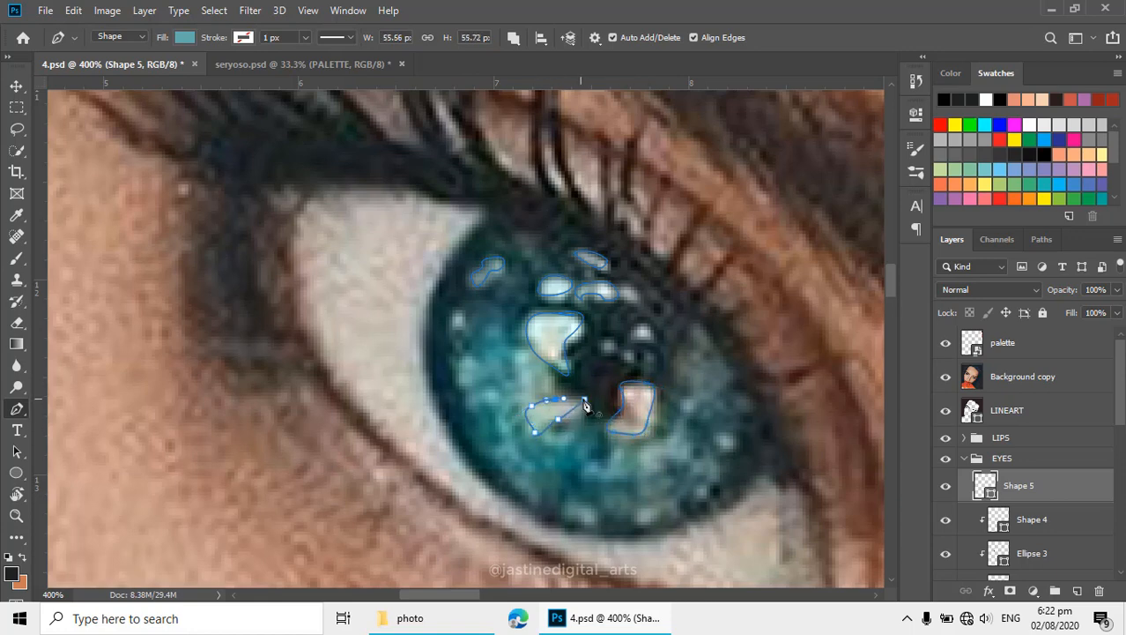
left_click(585, 399)
- Outline the small light flecks near the iris's right, lower and left edges in Shape 5
left_click(721, 436)
left_click(640, 519)
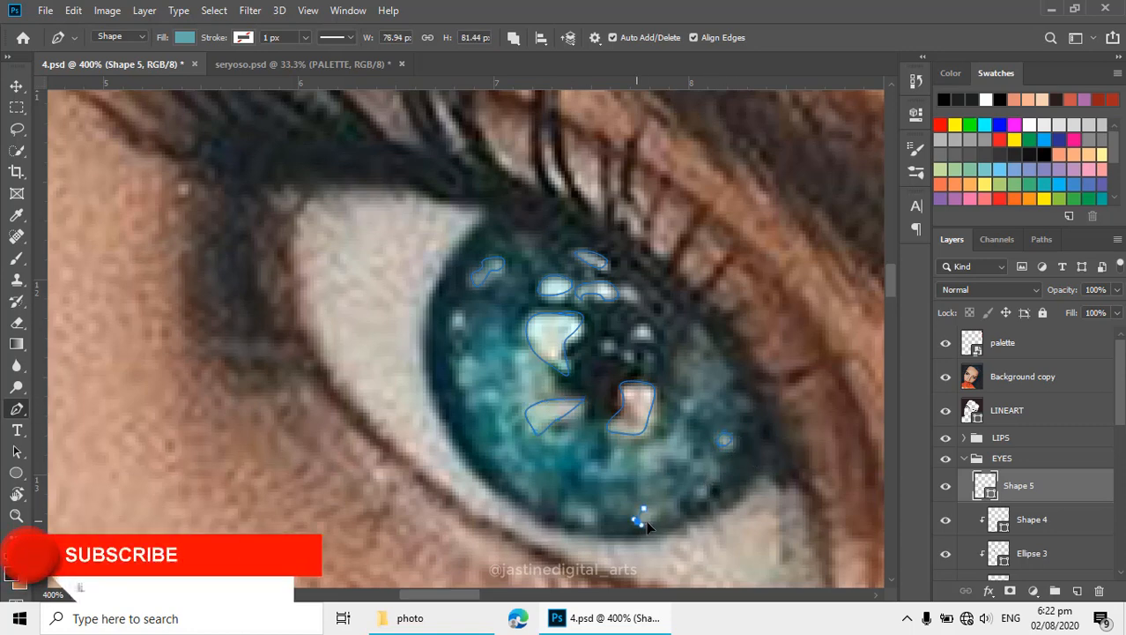
left_click_drag(645, 508, 577, 517)
left_click(597, 509)
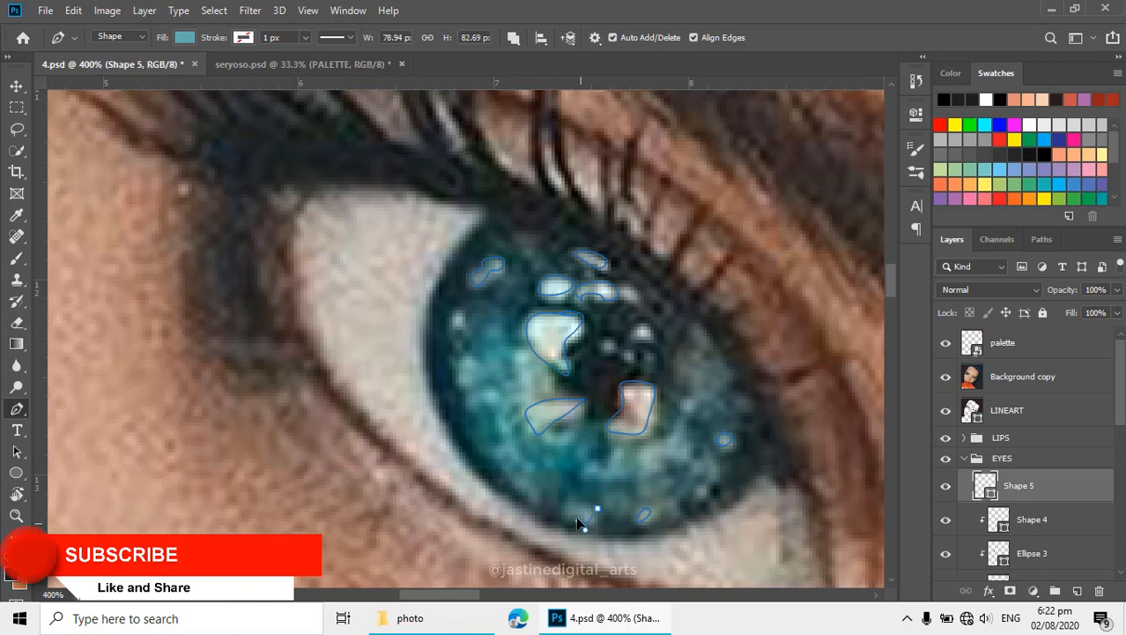
left_click(597, 509)
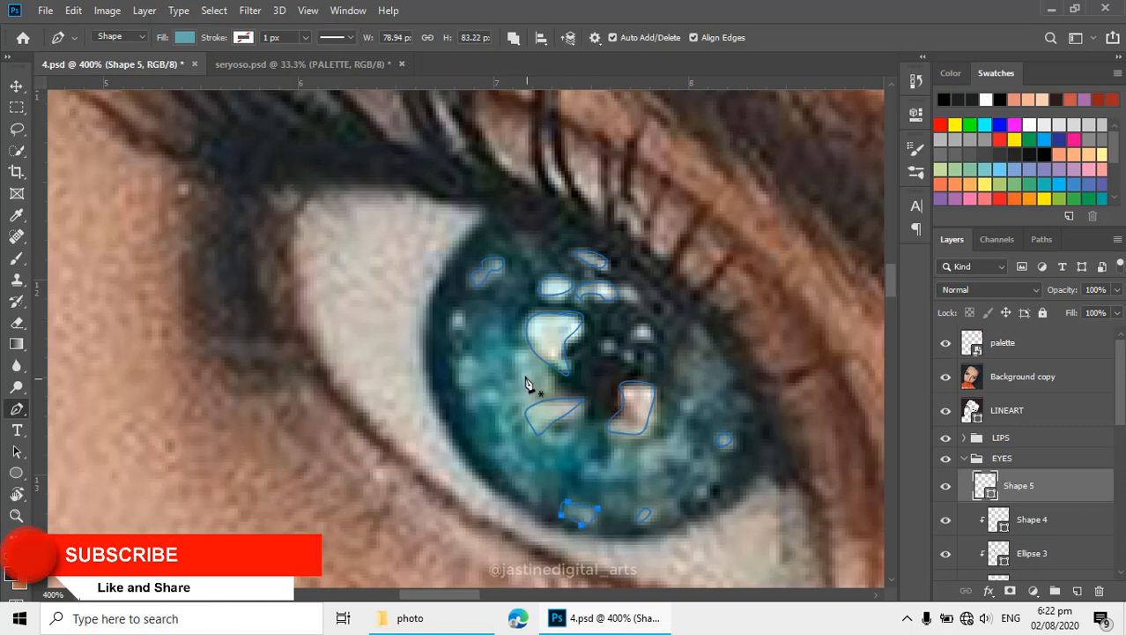
left_click(450, 323)
left_click(455, 319)
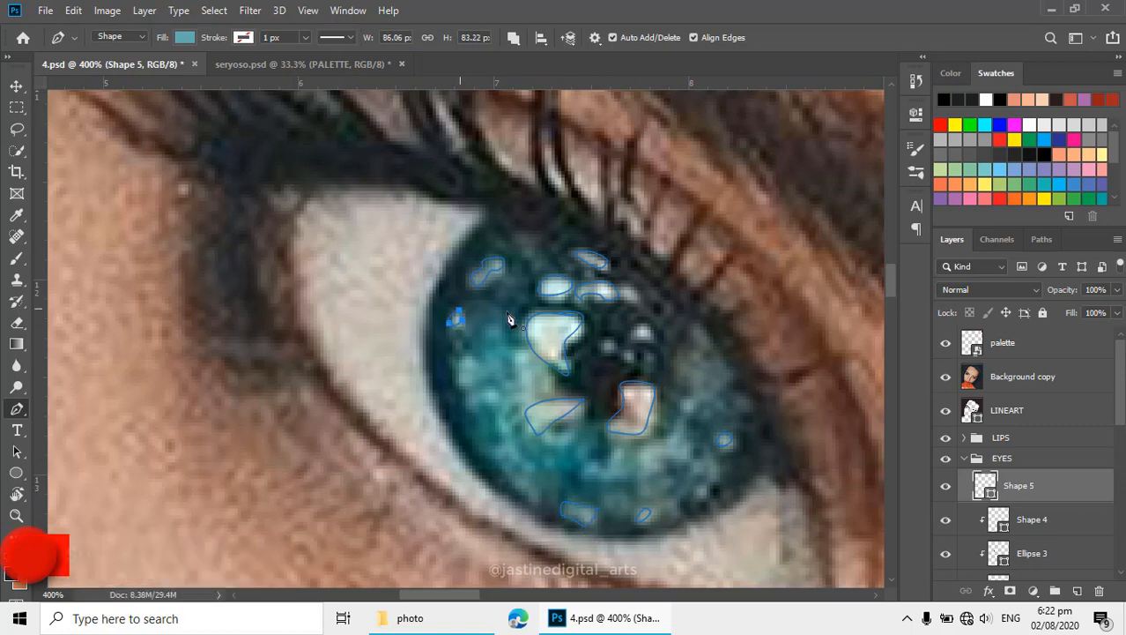
- Recolour the Shape 5 highlights to pale teal #a6d9da and clip the layer to the iris shapes below
scroll(686, 372, "down", 2)
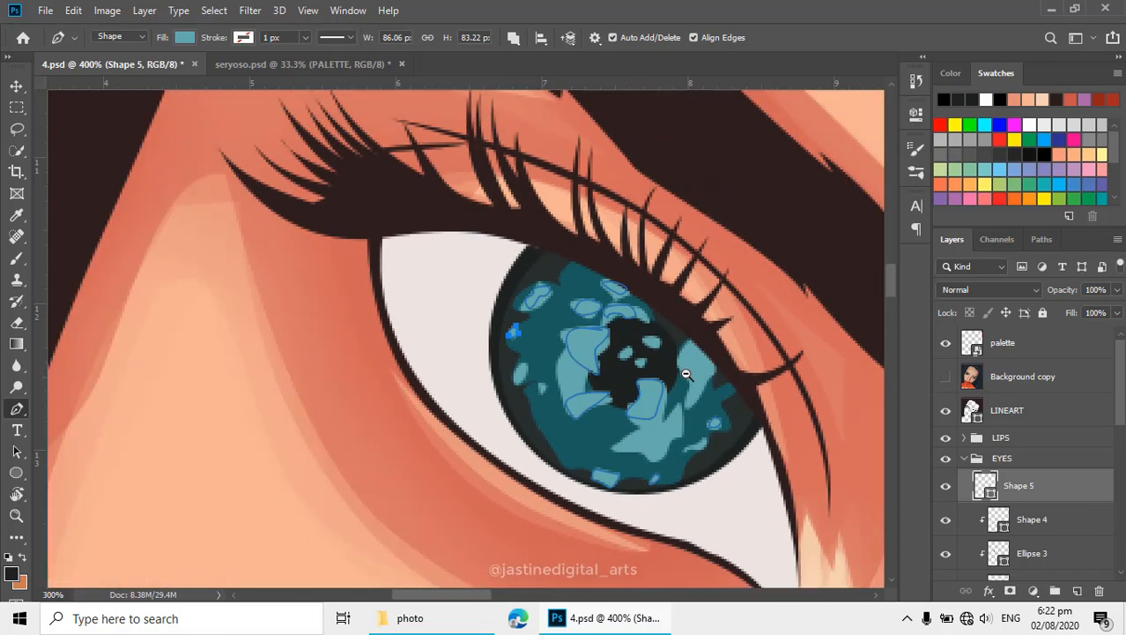
double_click(988, 488)
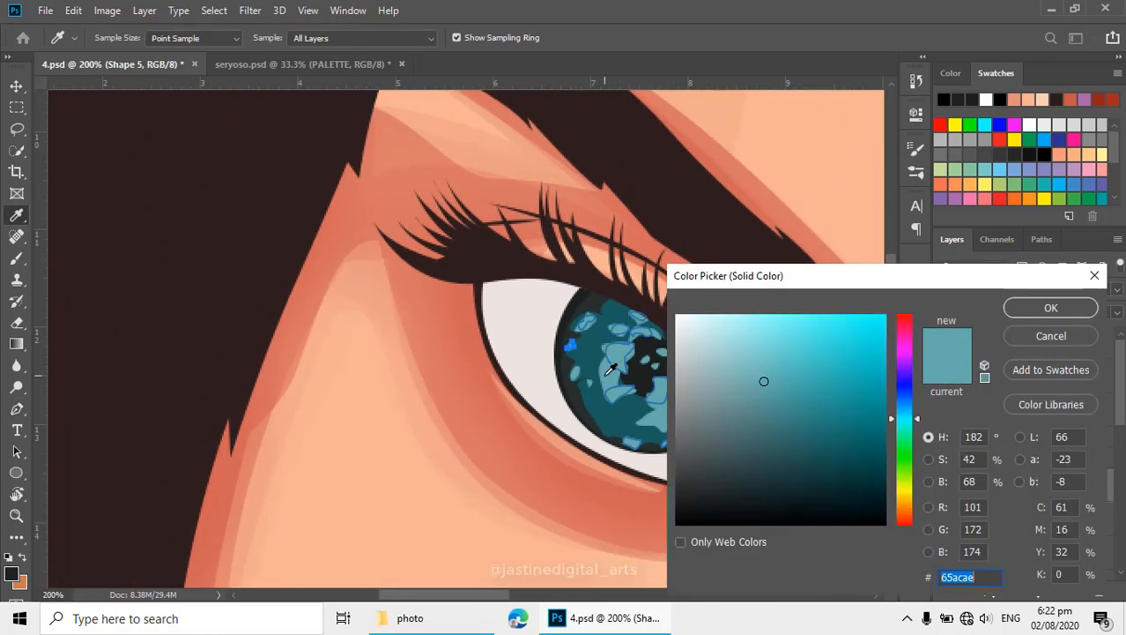
left_click_drag(754, 371, 727, 344)
left_click(1049, 307)
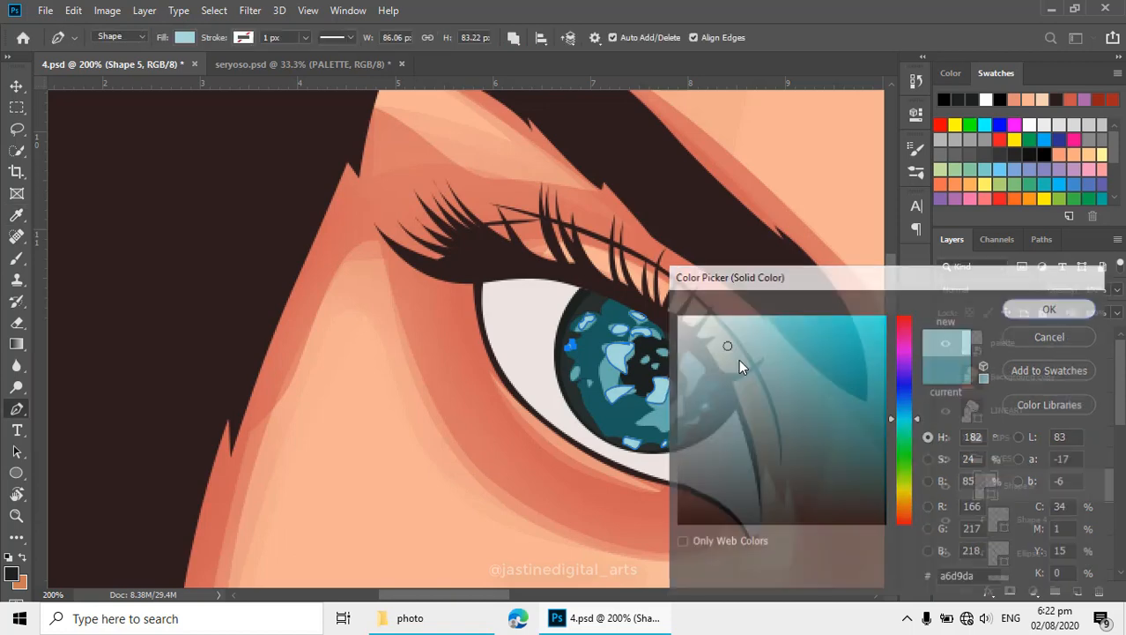
scroll(658, 398, "down", 3)
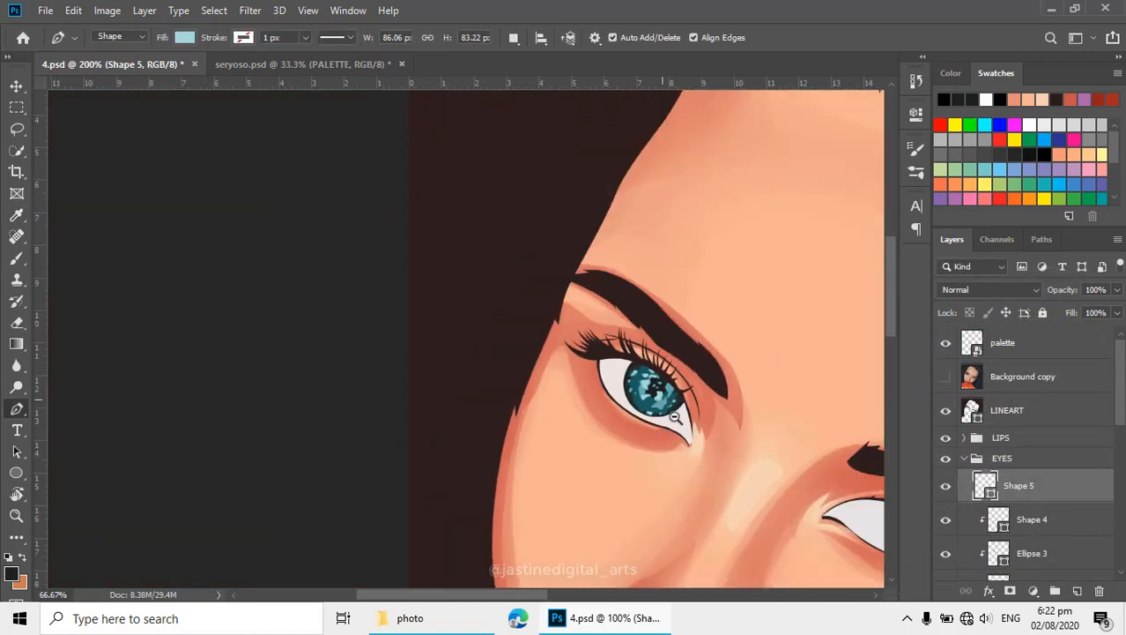
left_click_drag(708, 455, 666, 293)
scroll(640, 309, "down", 1)
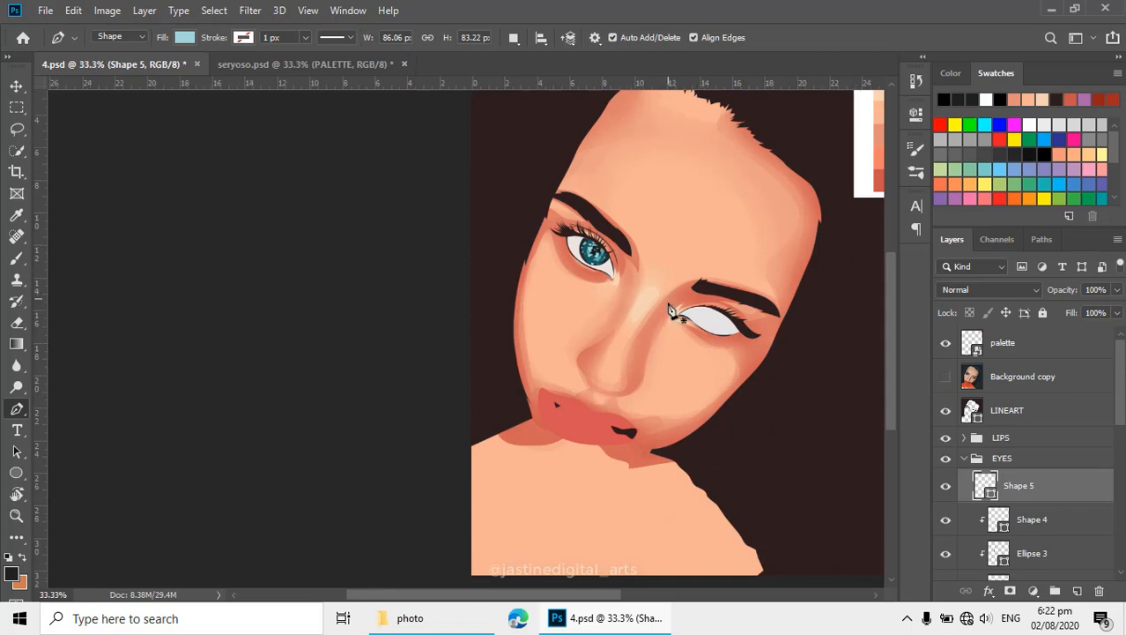
scroll(590, 248, "up", 5)
scroll(608, 260, "up", 1)
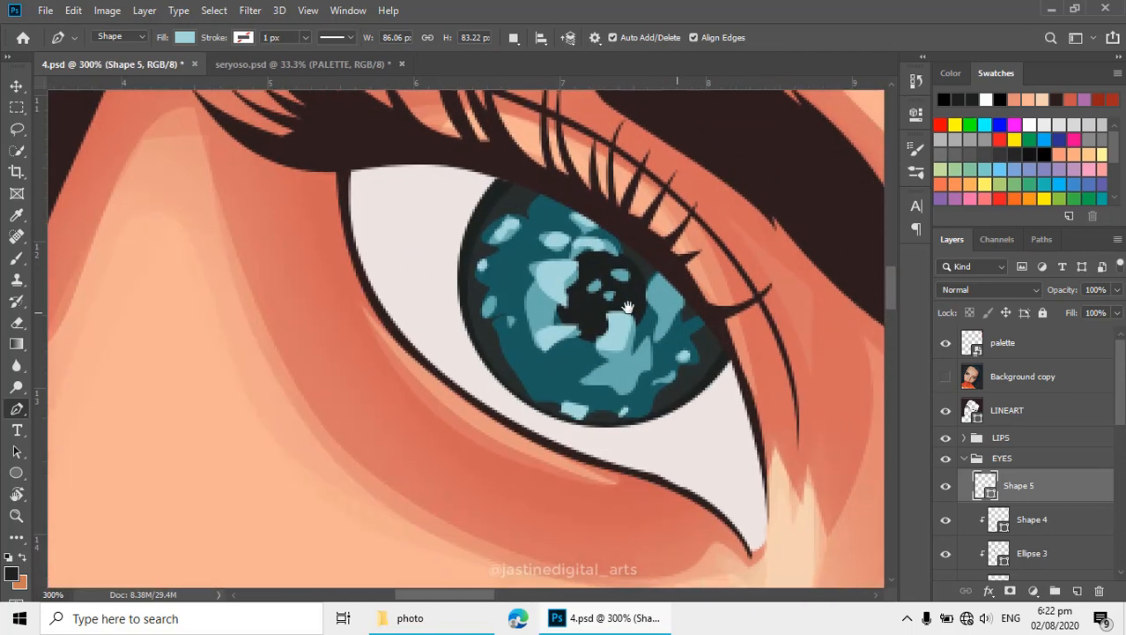
left_click(1026, 497, "alt")
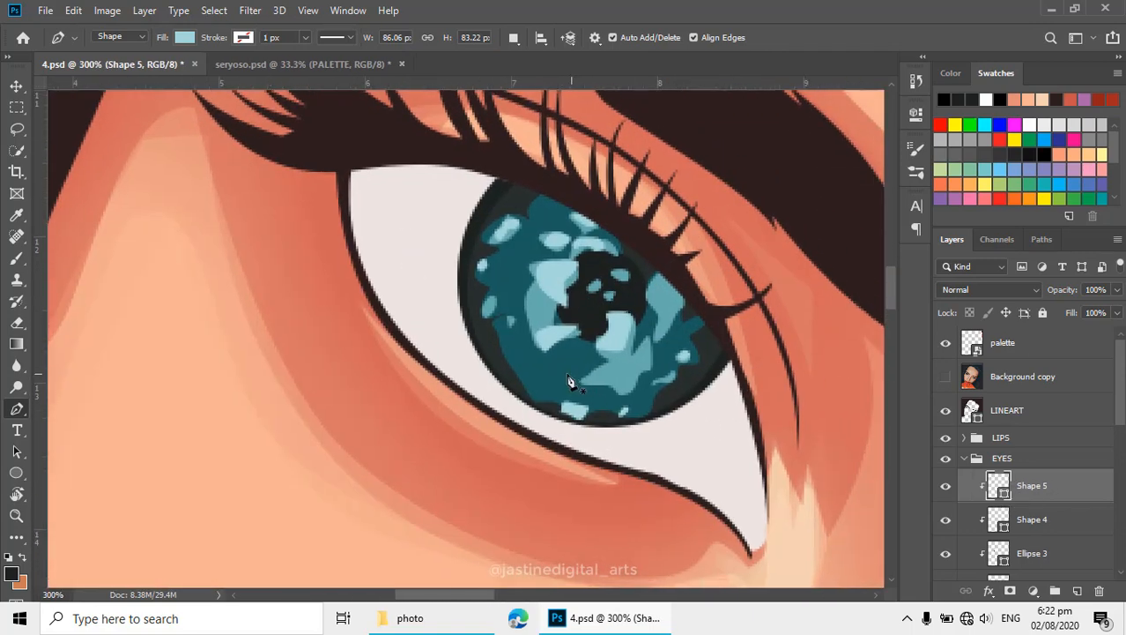
- Add a layer mask to Shape 3 and partly fade its teal texture with a soft 80 px eraser at 30% opacity
key("v")
left_click(565, 374)
key("p")
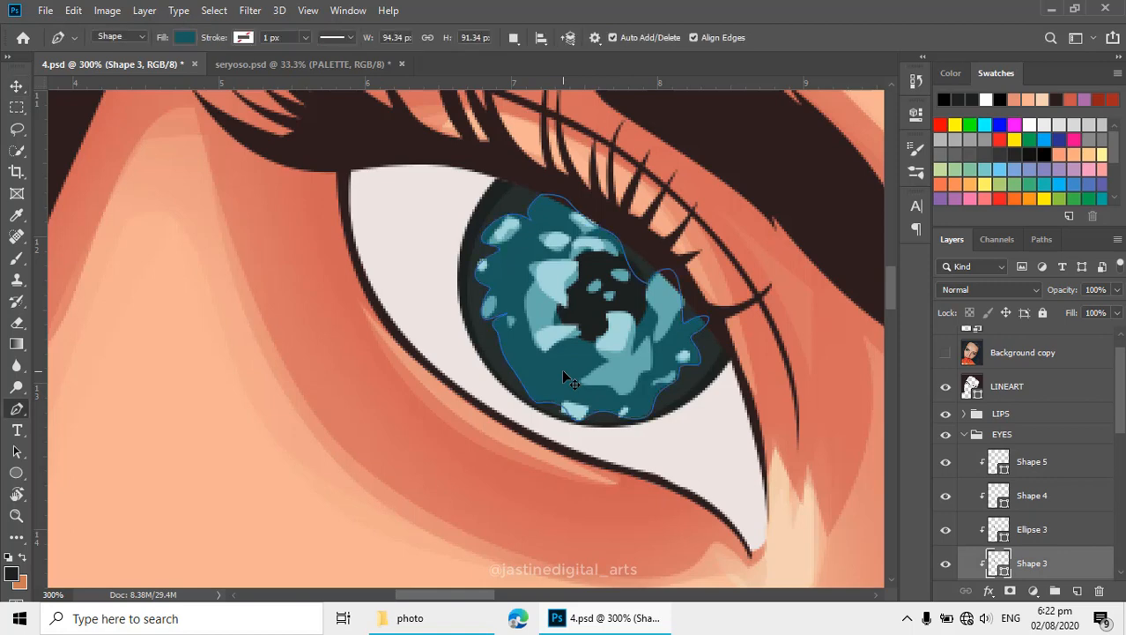
left_click(1011, 590)
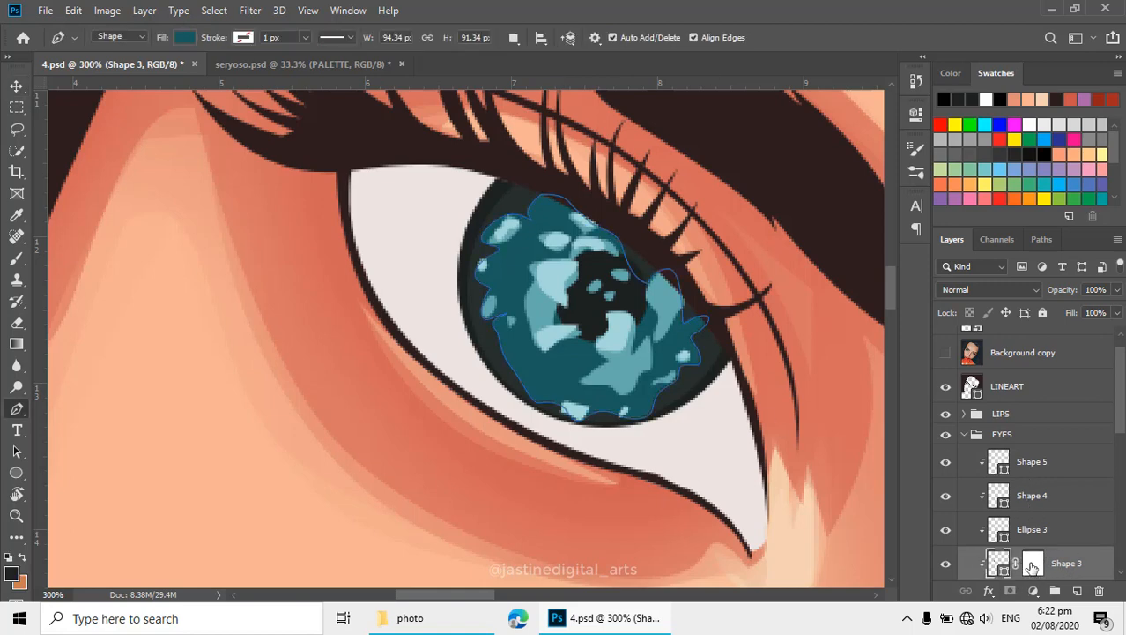
key("e")
key("bracketleft")
key("bracketleft")
key("bracketleft")
key("bracketleft")
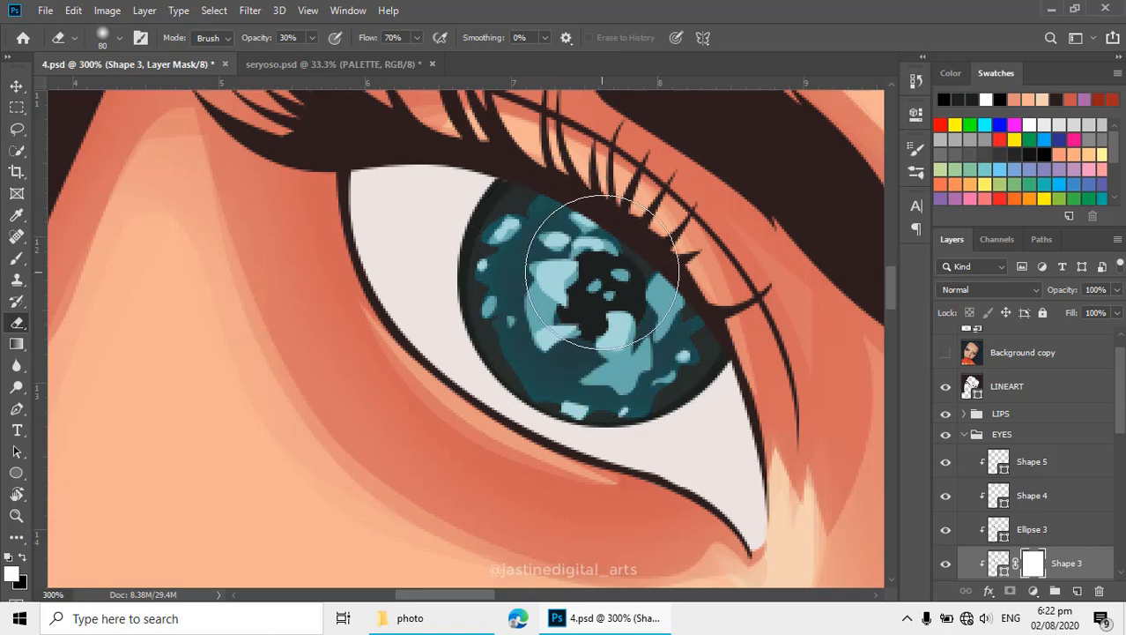
- Add layer masks to Shape 4 and Shape 5 and softly fade parts of their highlights with the same eraser
left_click(1025, 509)
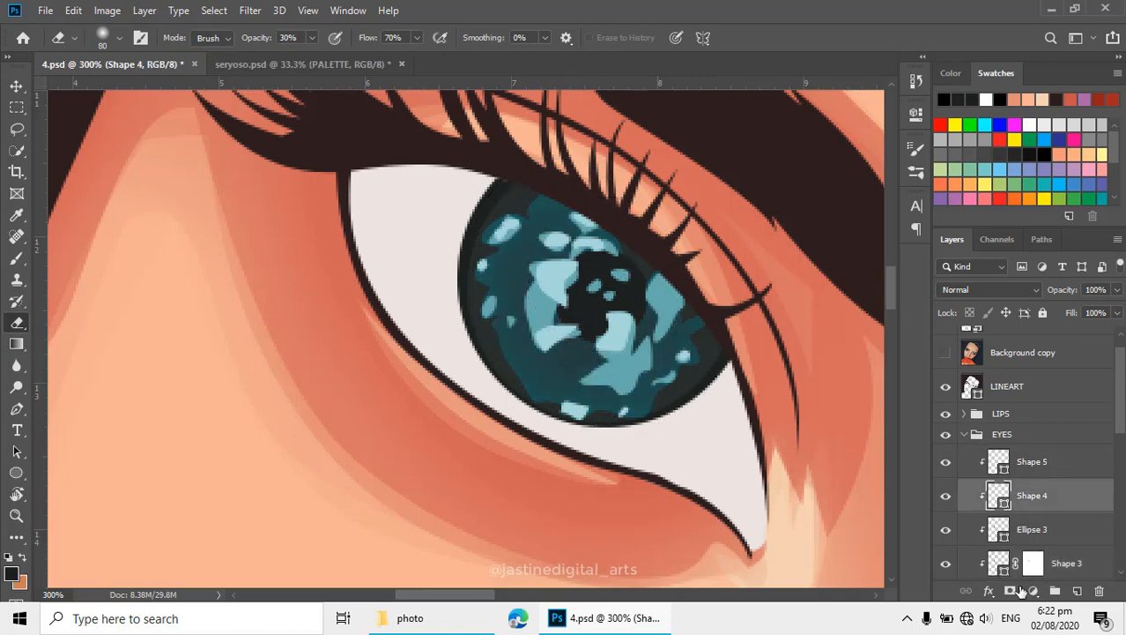
left_click(1011, 590)
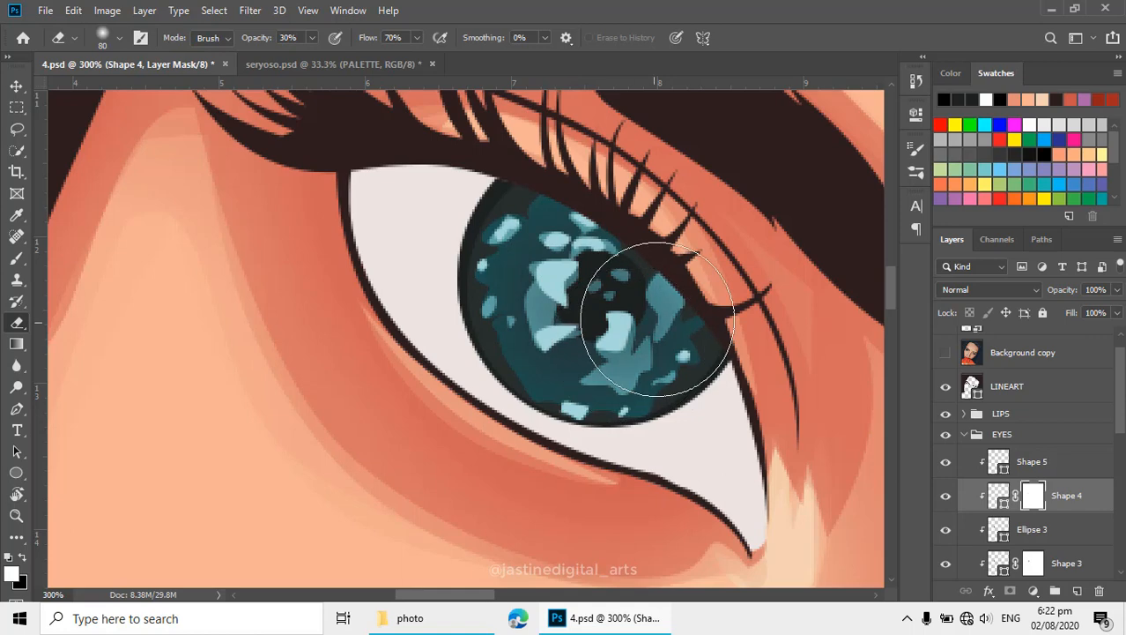
left_click(998, 467)
left_click(1011, 589)
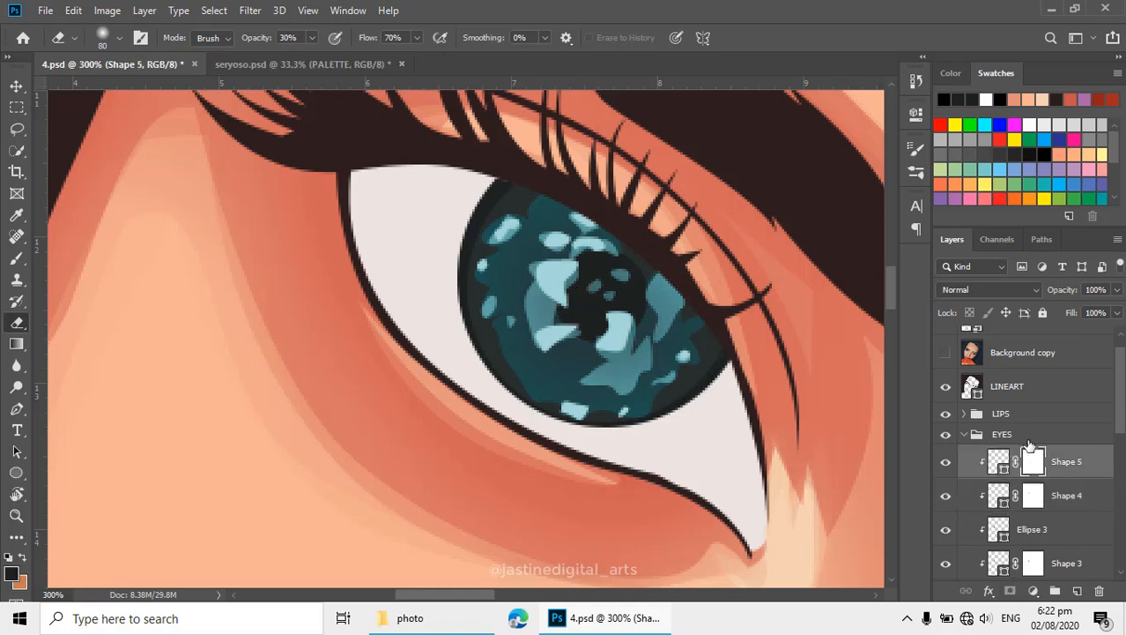
- Compare the shaded iris and the whole face with the Background copy photo
scroll(662, 344, "down", 4)
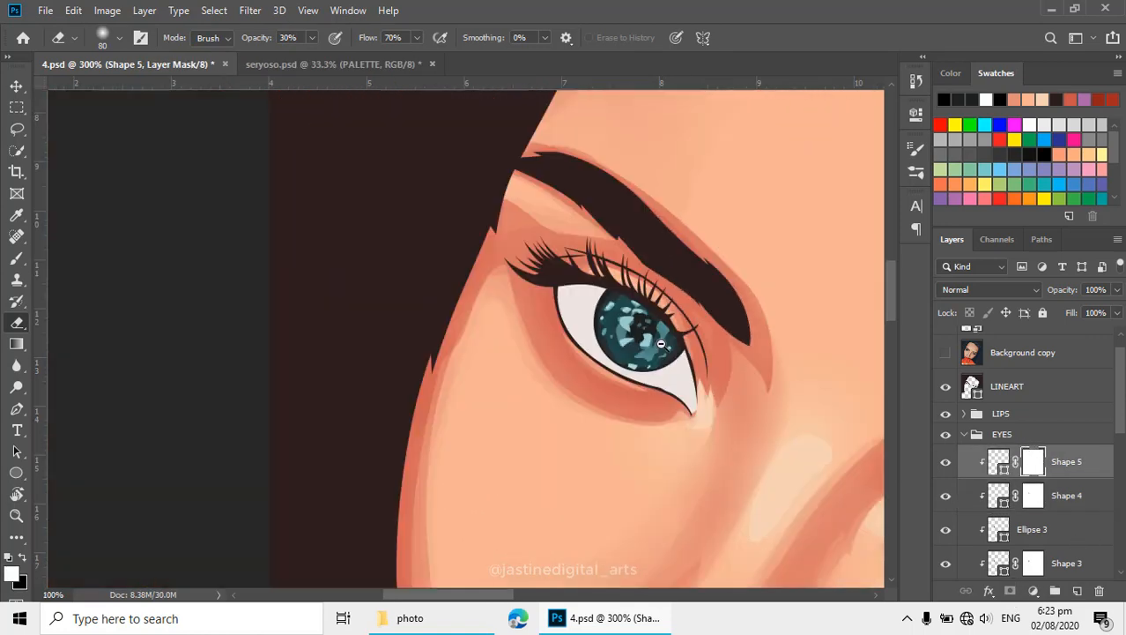
left_click_drag(691, 389, 575, 319)
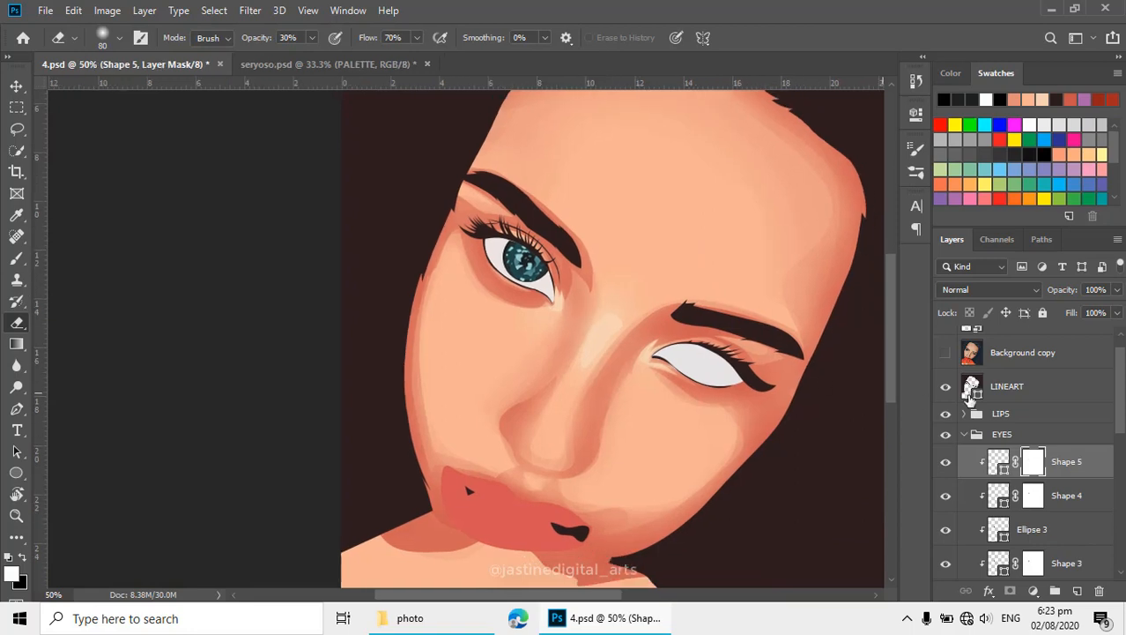
left_click(945, 356)
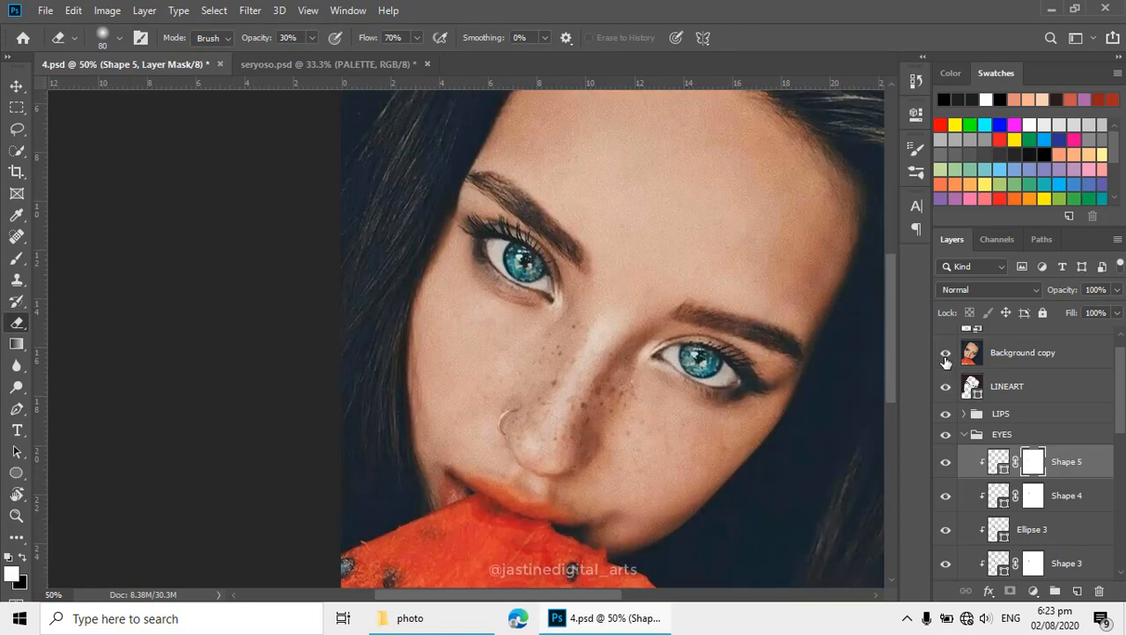
left_click(944, 357)
left_click(945, 357)
left_click(945, 358)
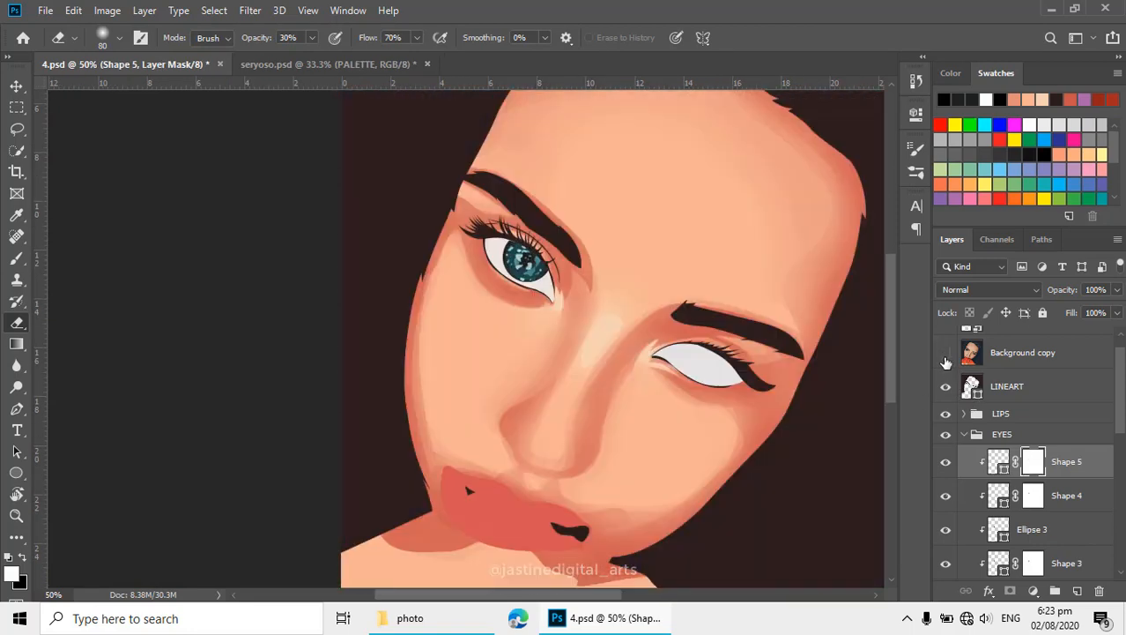
left_click(945, 357)
left_click(946, 360)
left_click(946, 359)
left_click(946, 360)
- Zoom in on the detailed eye and select the Ellipse 2 iris shape
left_click(507, 253, "ctrl")
left_click(507, 253, "ctrl")
left_click(507, 253, "ctrl")
left_click(507, 253, "ctrl")
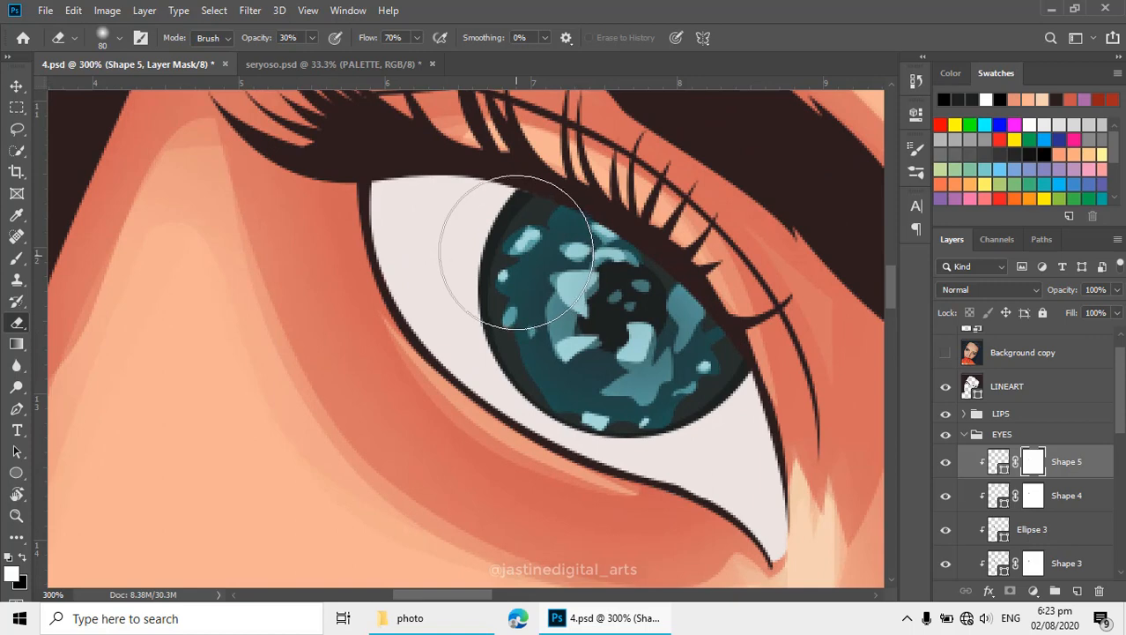
key("v")
left_click(499, 235)
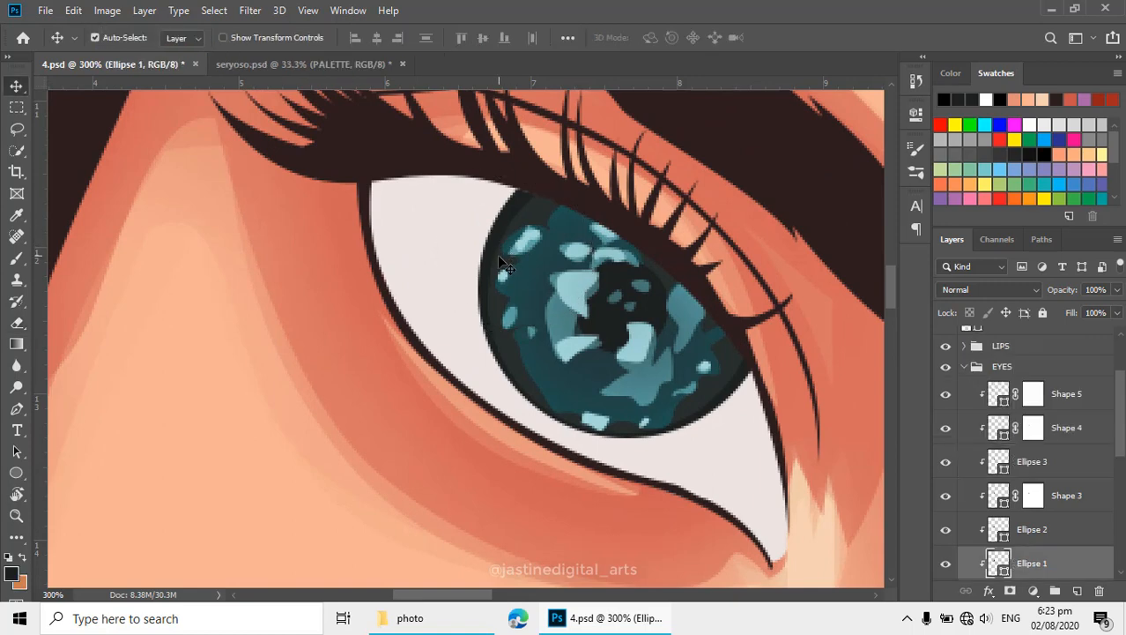
left_click(506, 264)
key("t")
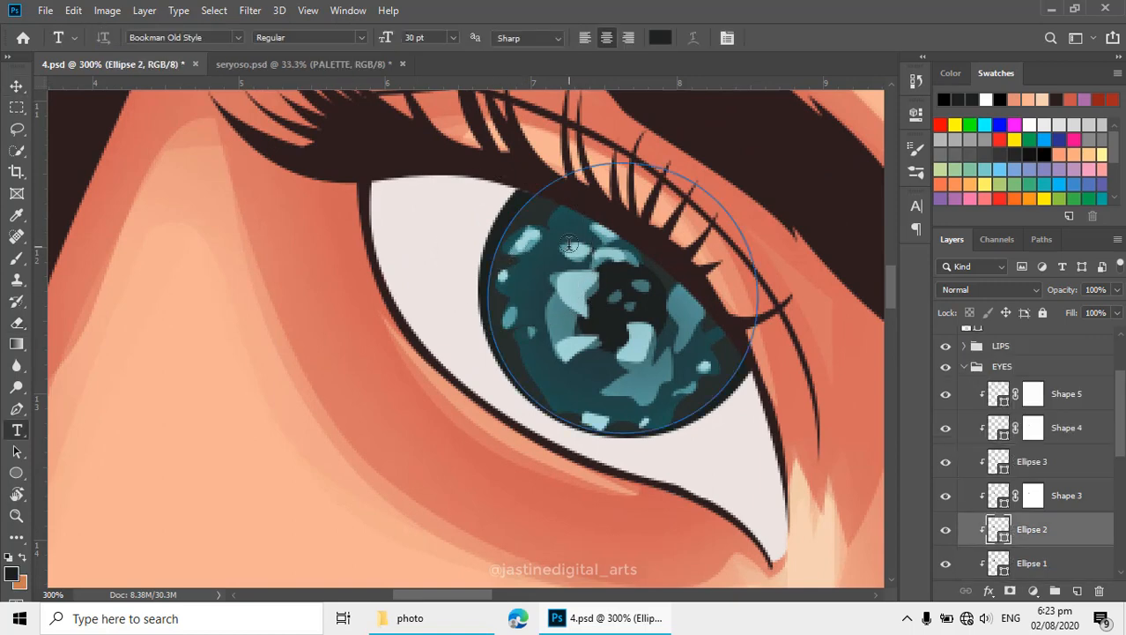
- Try to scale Ellipse 2 down to about 98% around its centre
key("ctrl+t")
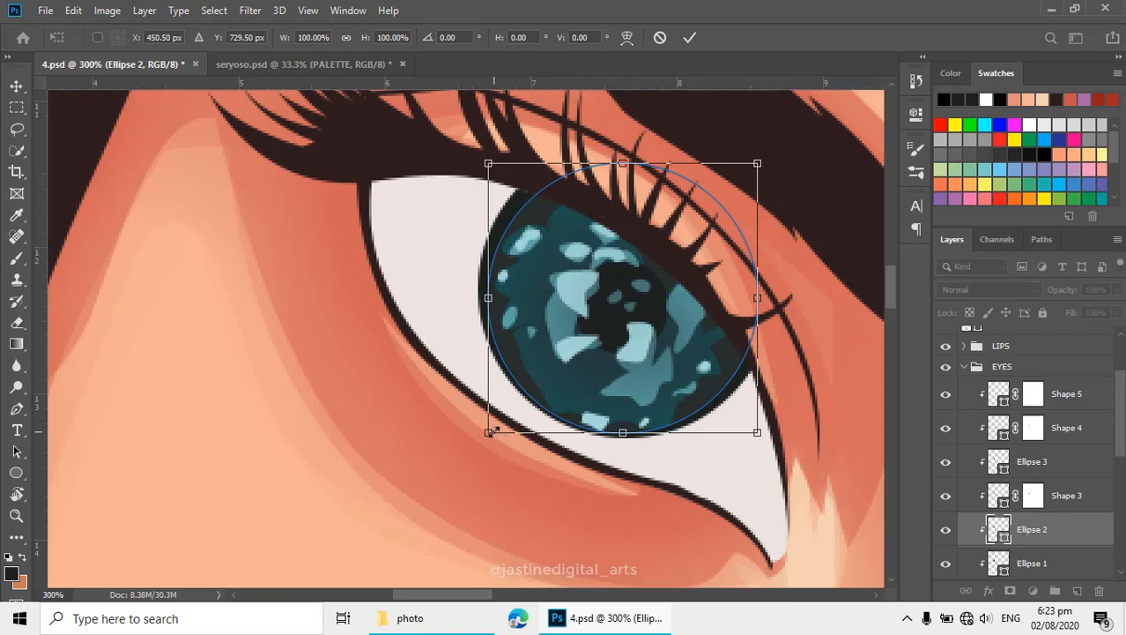
left_click_drag(494, 430, 495, 427)
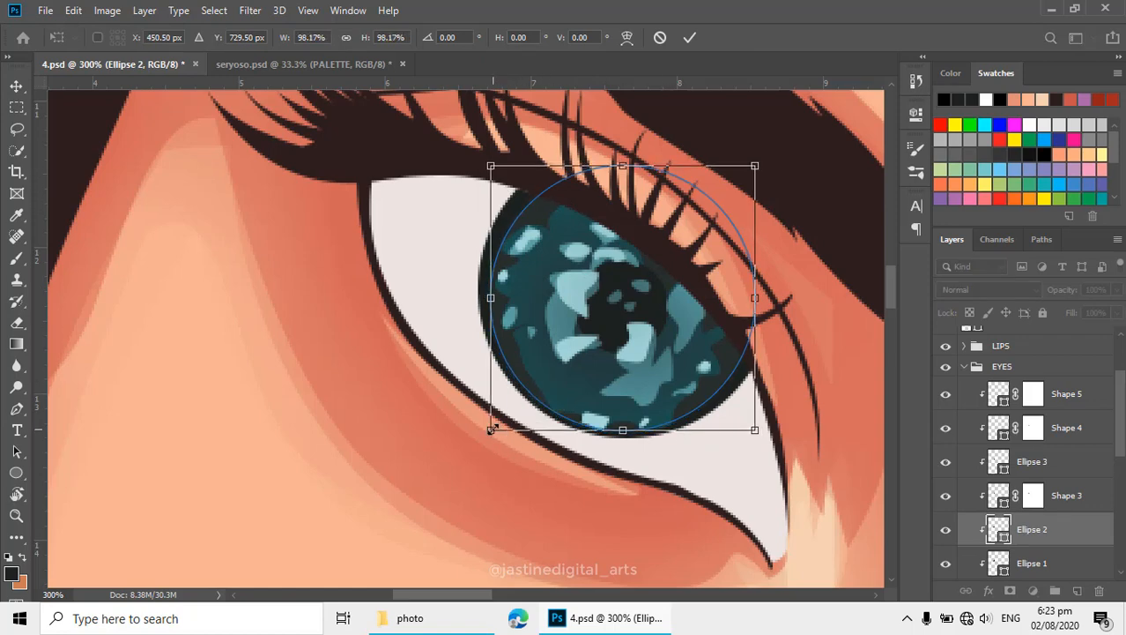
key("Return")
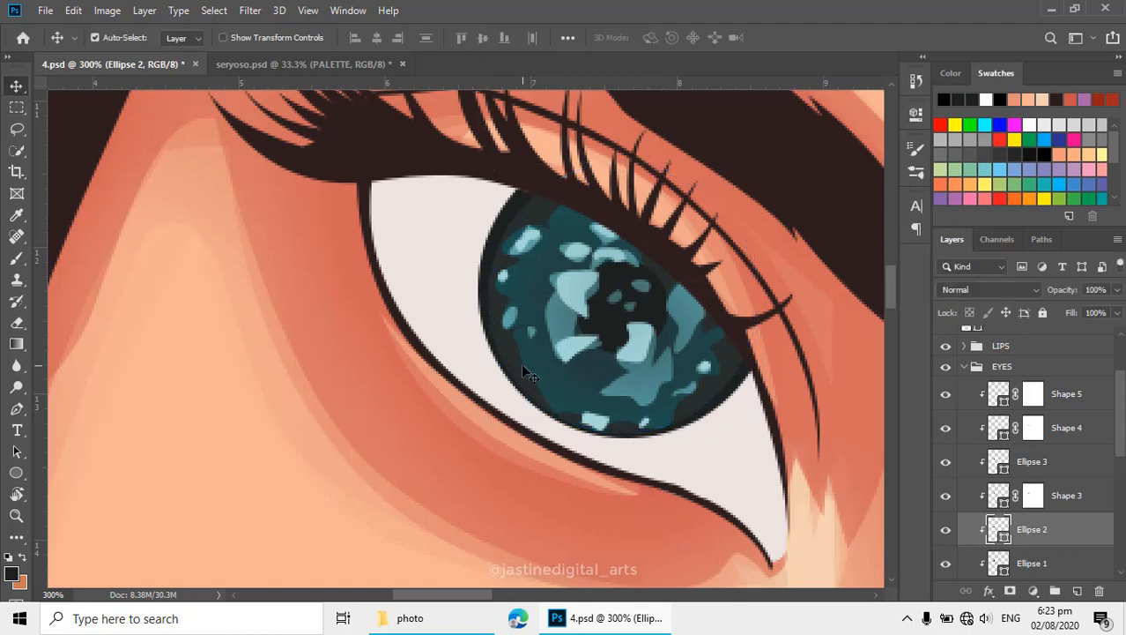
- Scale Ellipse 2 down to about 99%, keeping its upper-right corner in place
key("ctrl+t")
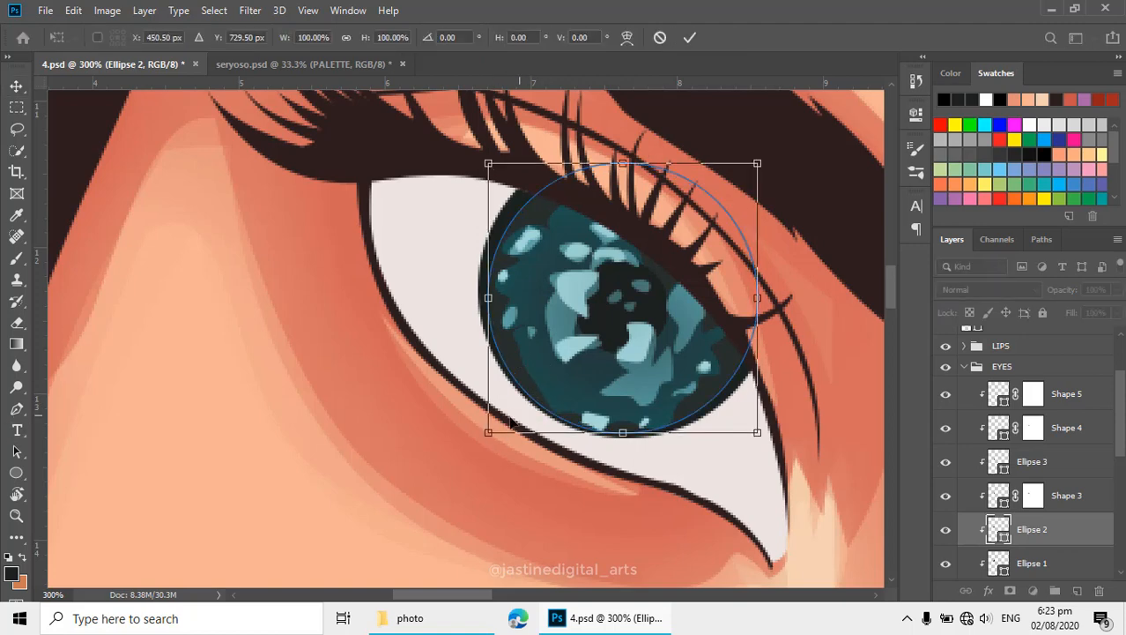
left_click_drag(485, 432, 488, 432)
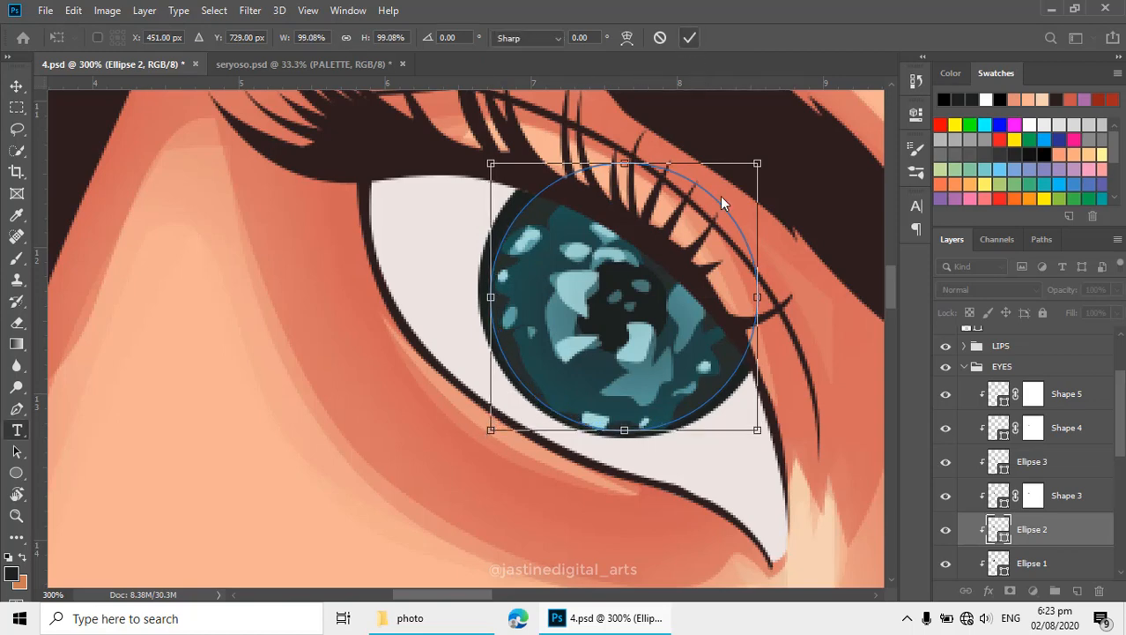
key("Return")
key("t")
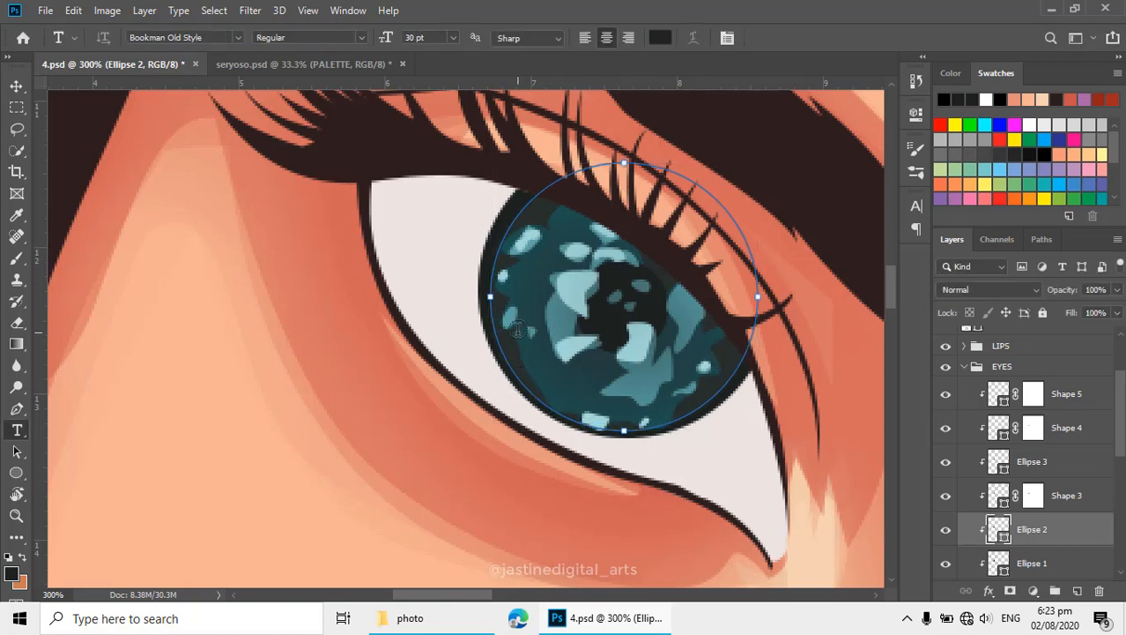
- Recolour the Ellipse 1 outer iris shape to dark teal #102528, sampled from the iris edge in the Background copy photo, and hide the photo
key("v")
left_click(493, 265)
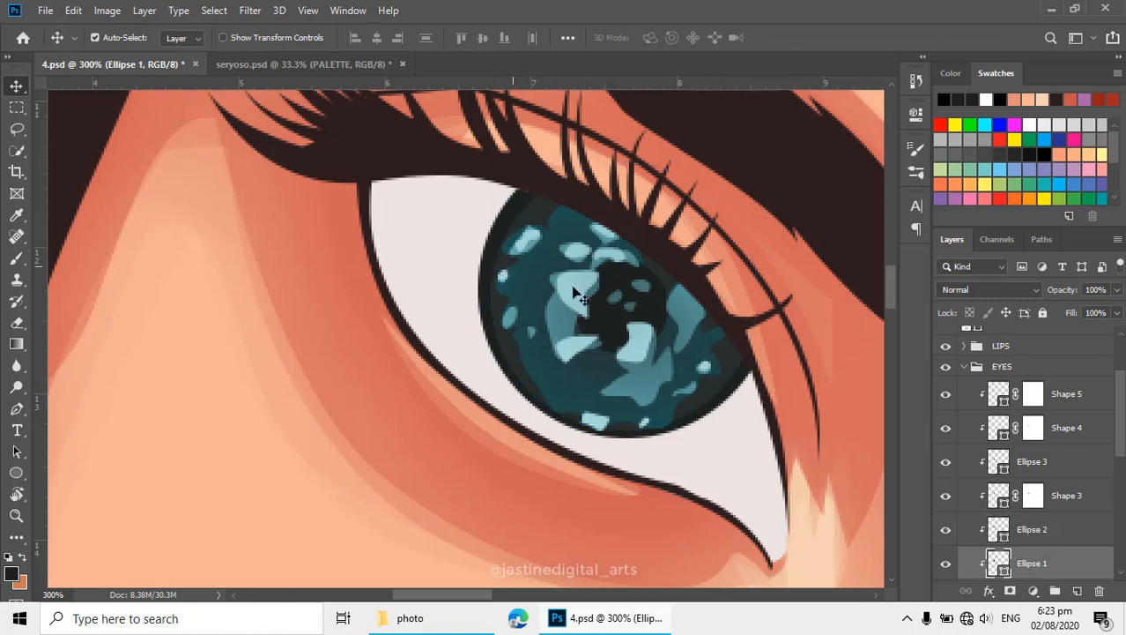
scroll(977, 498, "up", 3)
left_click(945, 378)
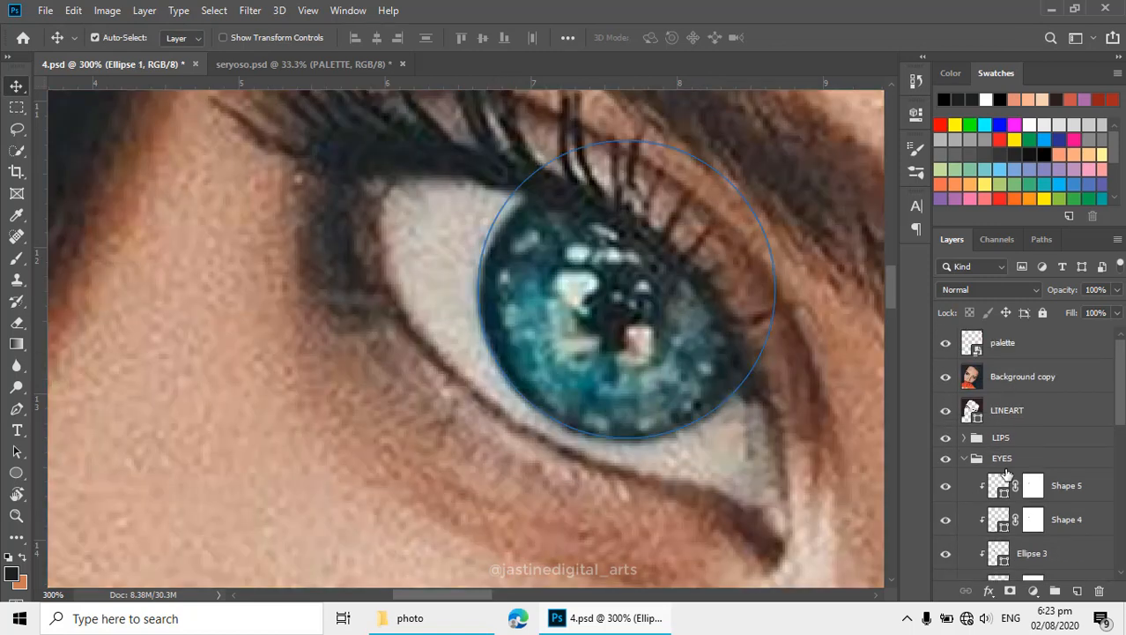
scroll(982, 522, "down", 4)
double_click(1007, 527)
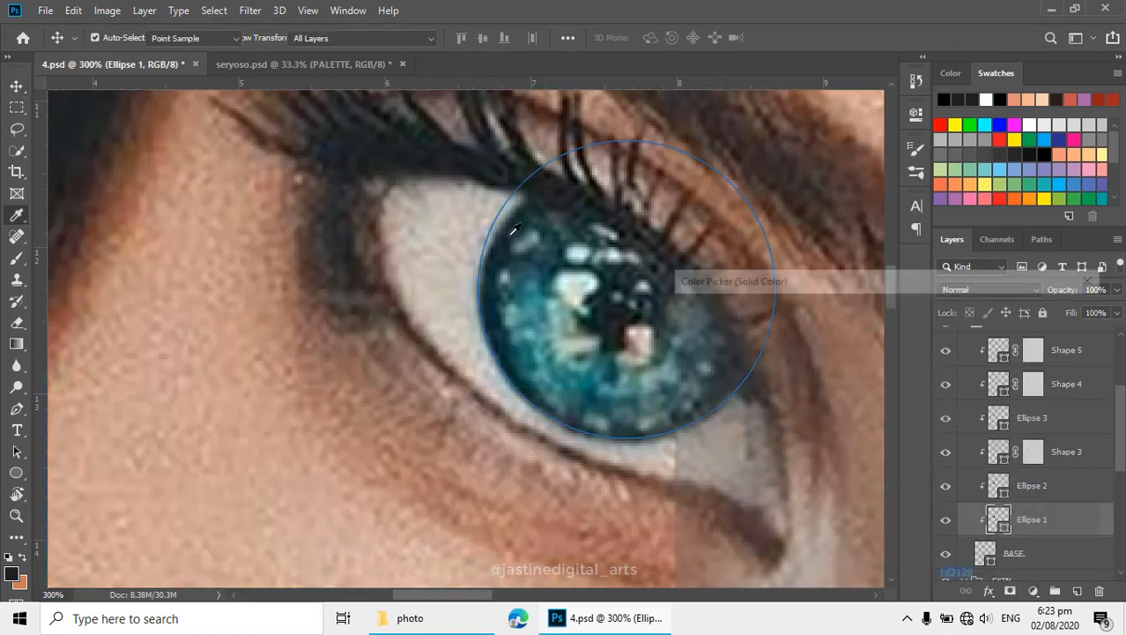
left_click(501, 242)
left_click(499, 252)
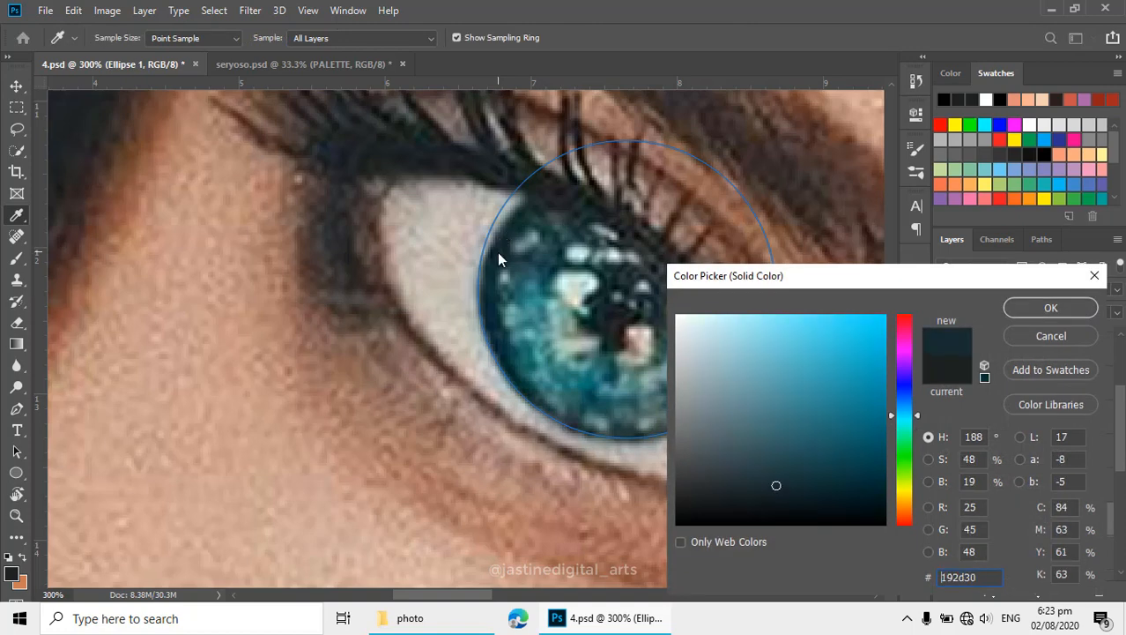
left_click(498, 253)
left_click(504, 238)
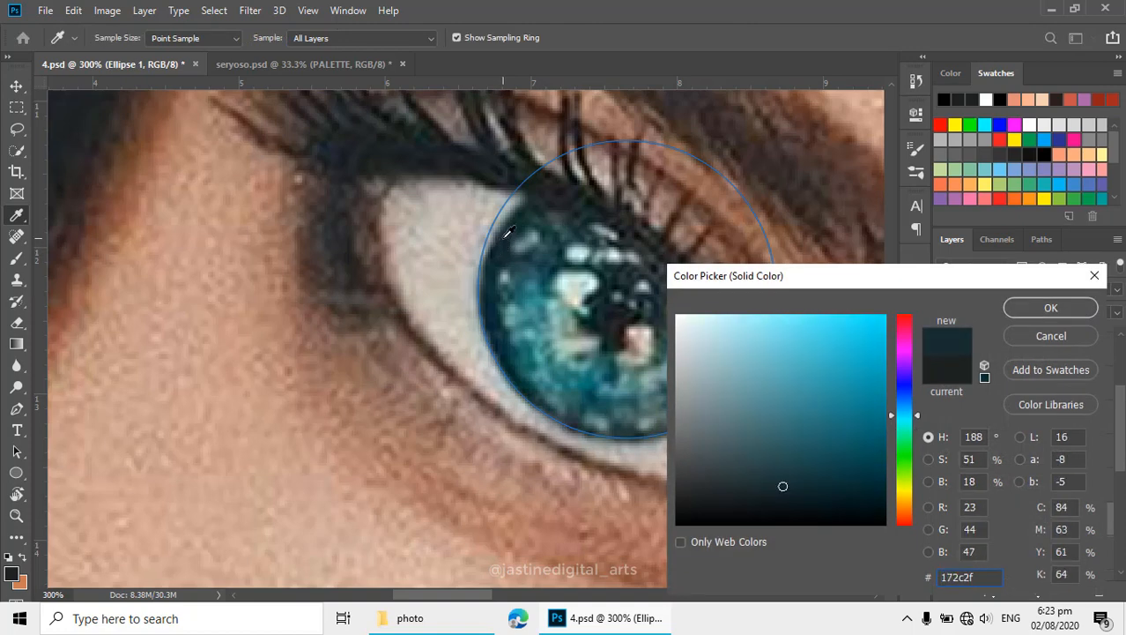
left_click(514, 228)
left_click(510, 237)
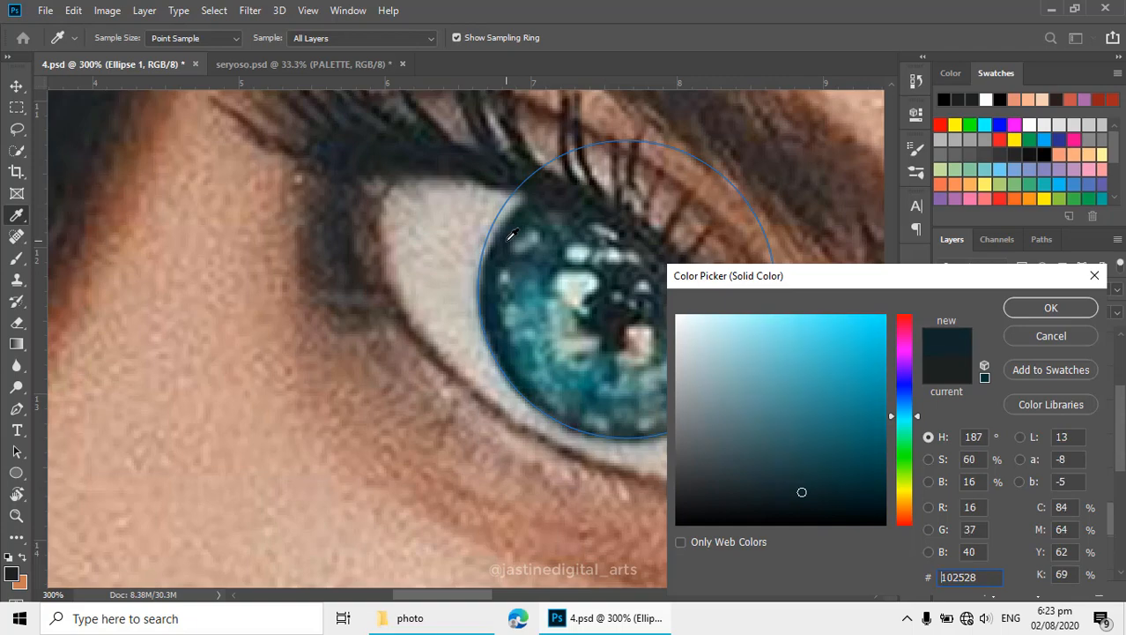
left_click(1050, 307)
key("v")
scroll(968, 430, "up", 3)
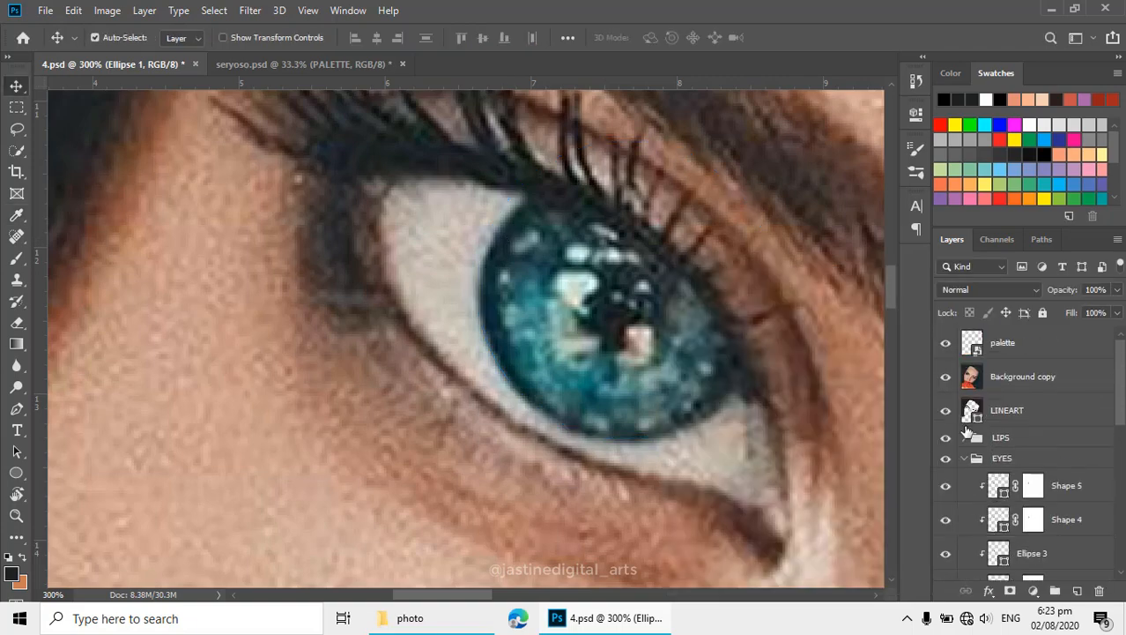
left_click(945, 376)
- Recolour the Ellipse 2 iris shape to #142a2c with the Background copy photo shown, and hide the photo again
left_click(600, 355, "alt")
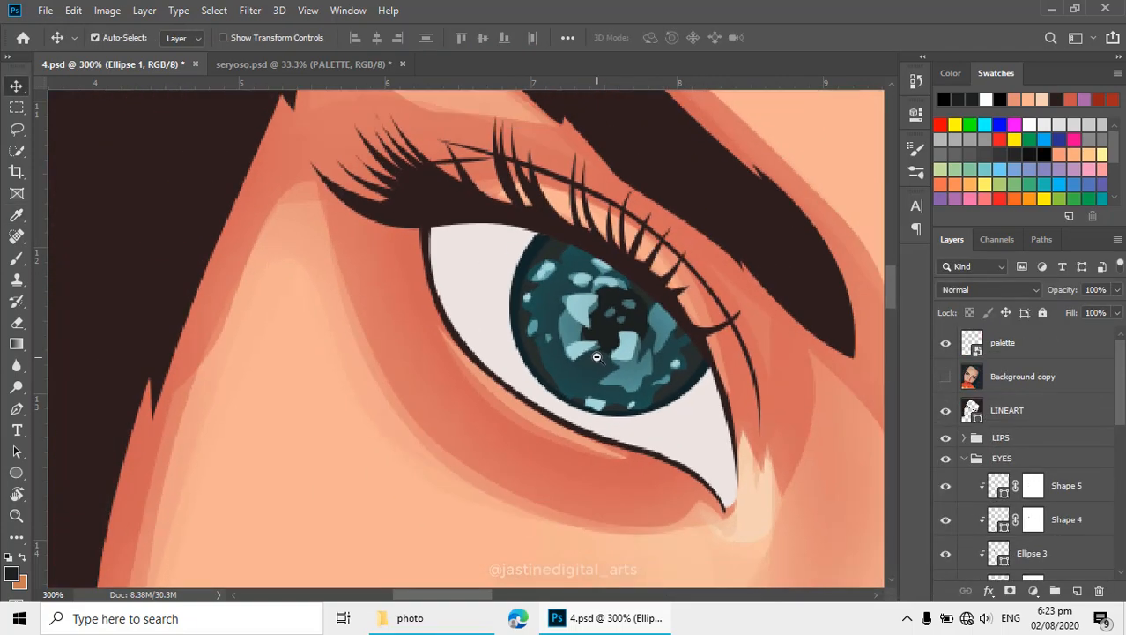
left_click(643, 362, "ctrl")
left_click(644, 362, "ctrl")
left_click(704, 386)
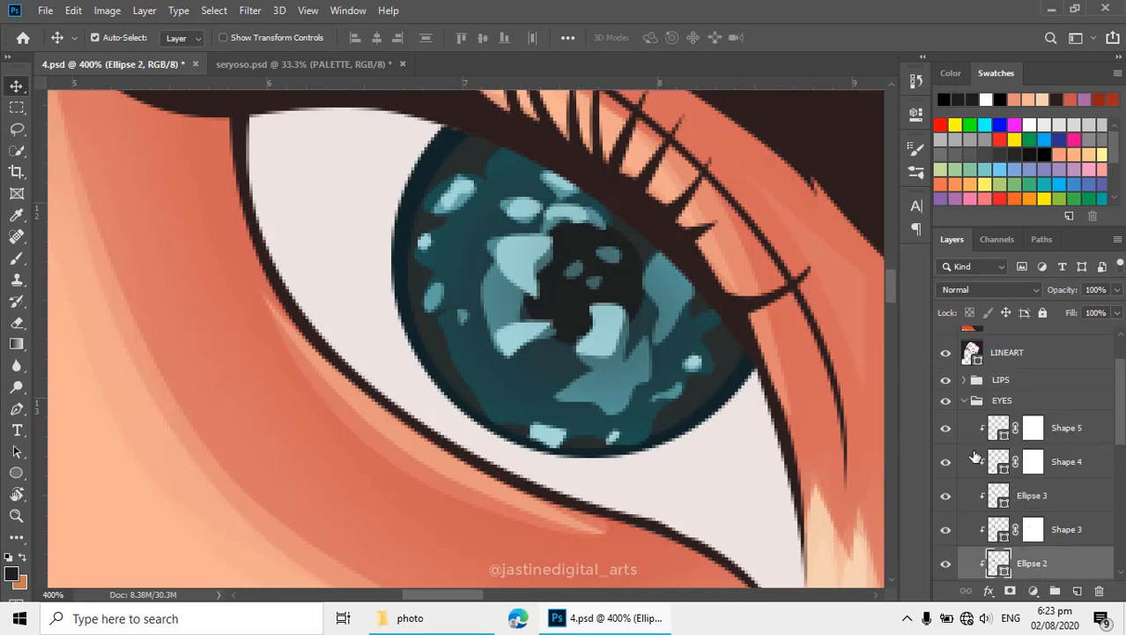
scroll(960, 432, "up", 2)
left_click(946, 378)
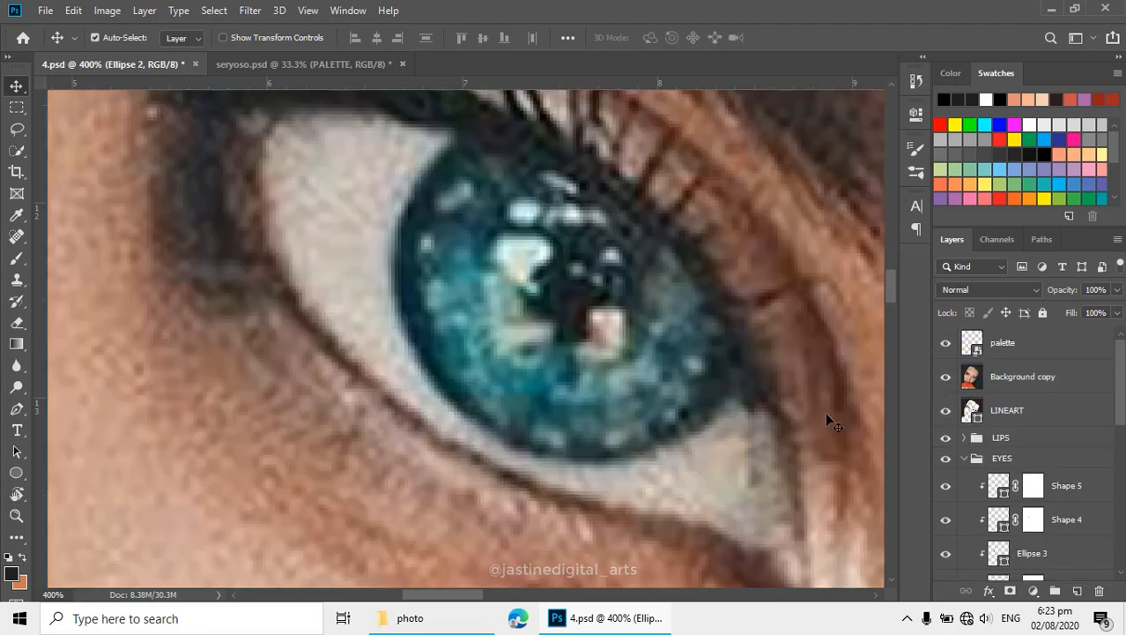
scroll(959, 541, "down", 3)
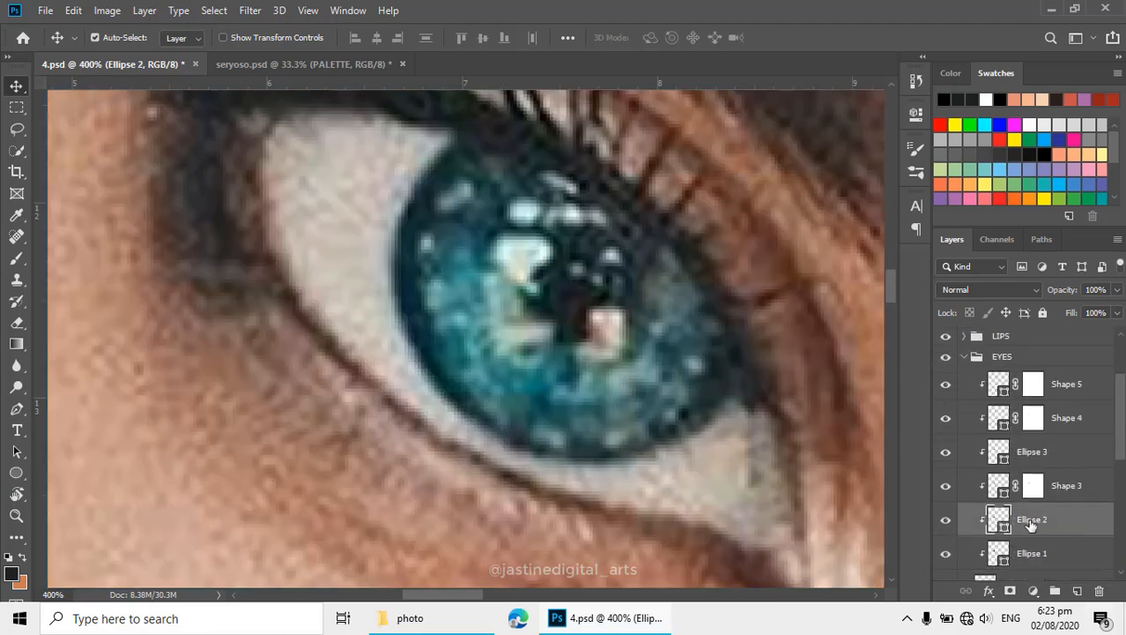
double_click(1001, 526)
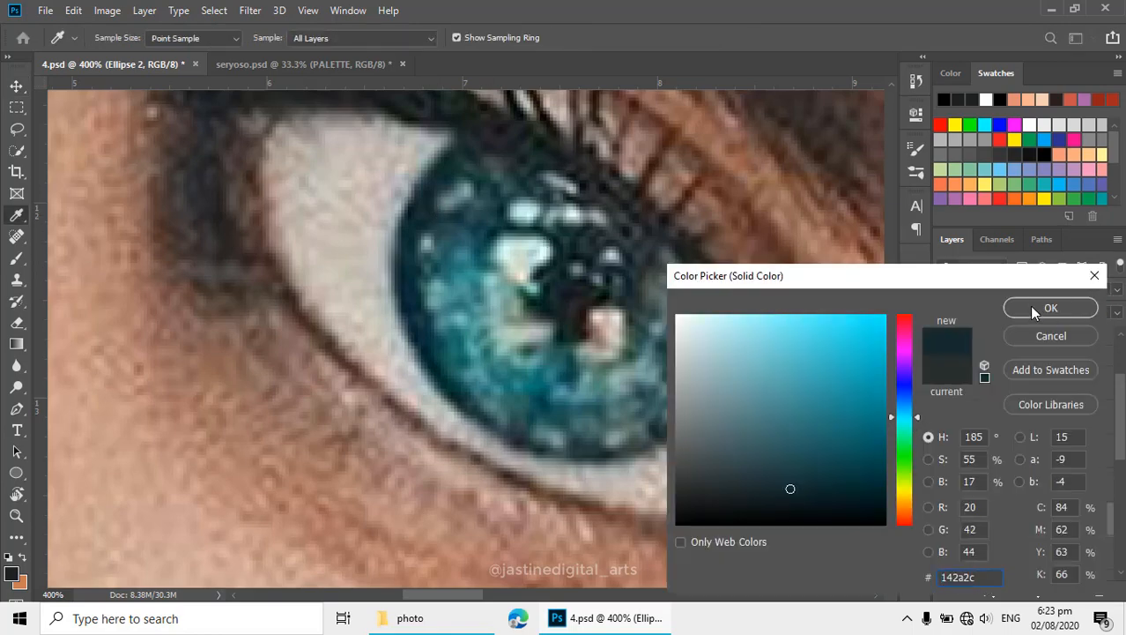
left_click(1035, 308)
left_click(946, 376)
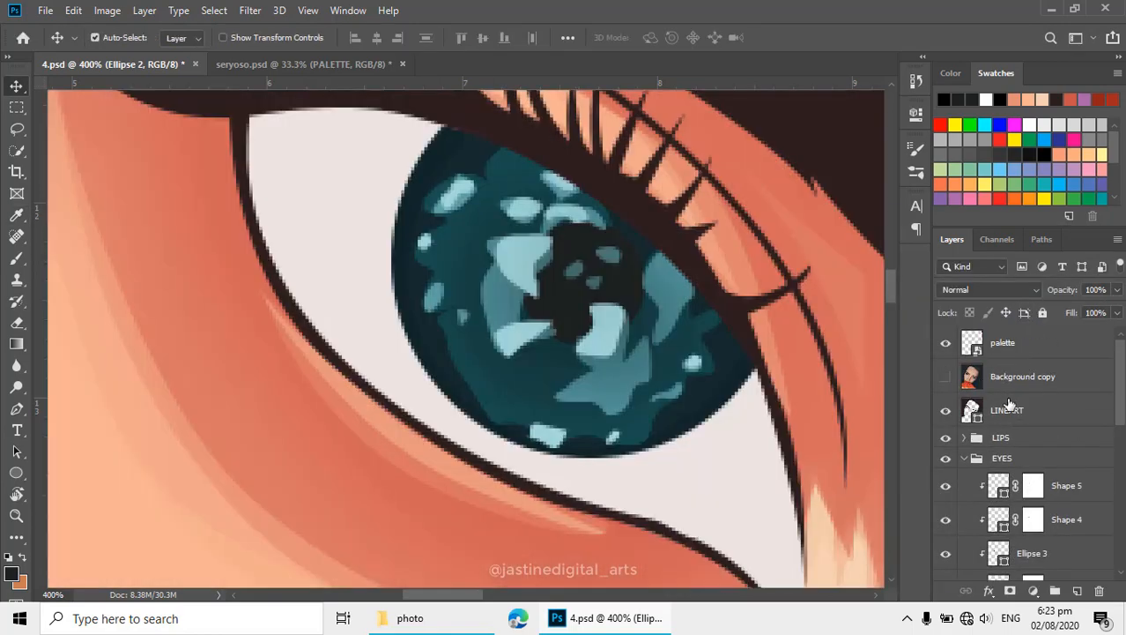
- Set the Ellipse 2 fill to #11282b, starting from the sampled outer iris colour and making it slightly lighter
scroll(969, 423, "down", 3)
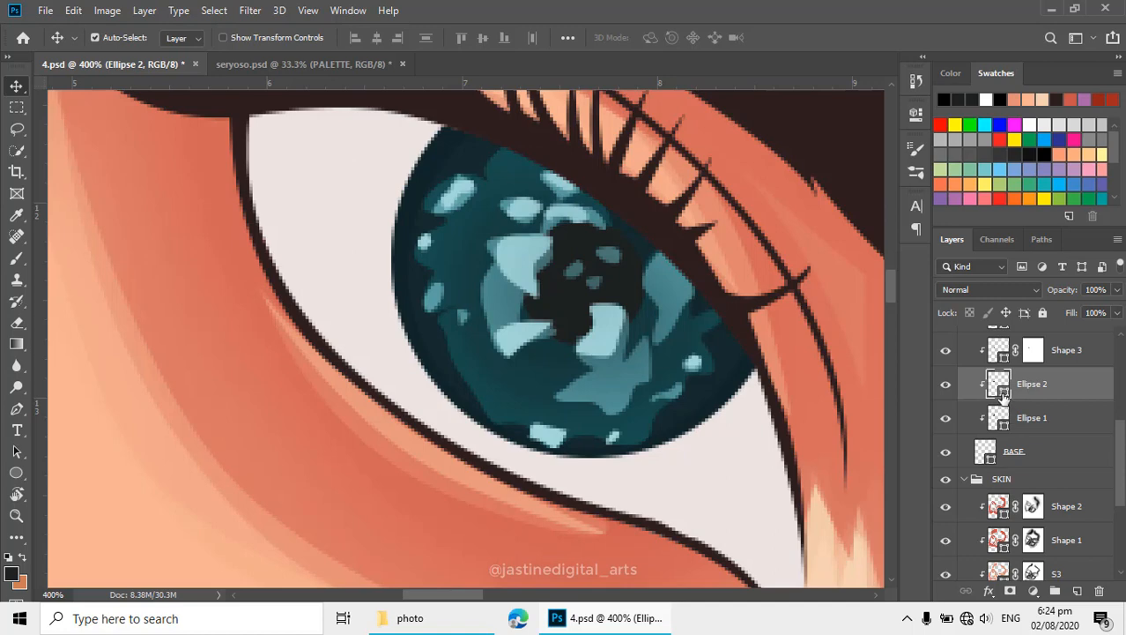
double_click(999, 384)
left_click(403, 238)
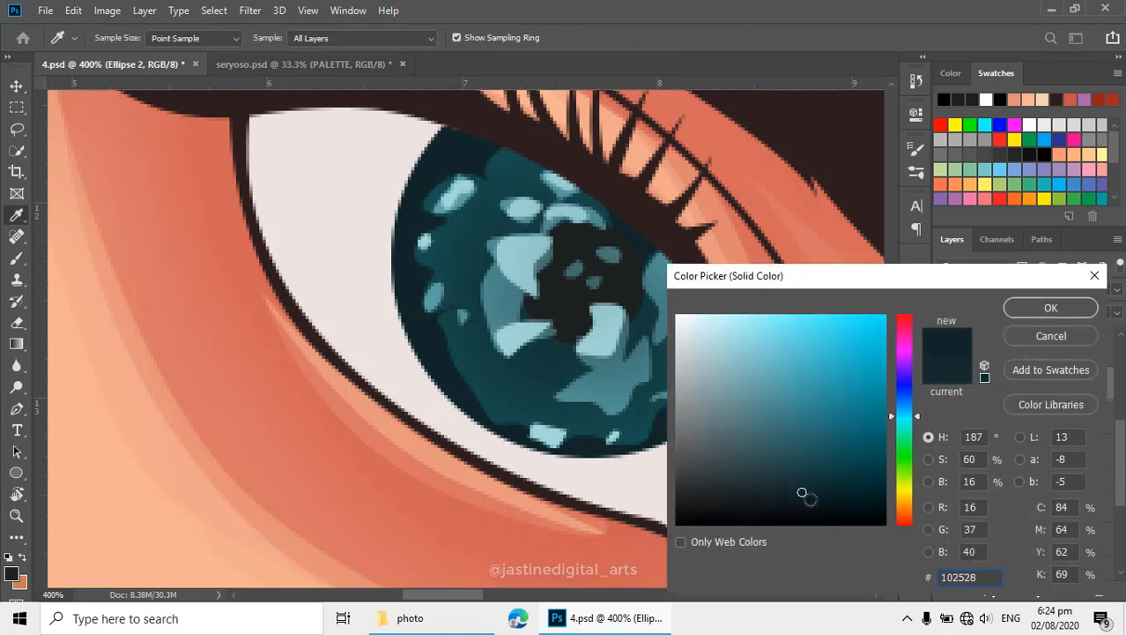
left_click_drag(801, 490, 802, 489)
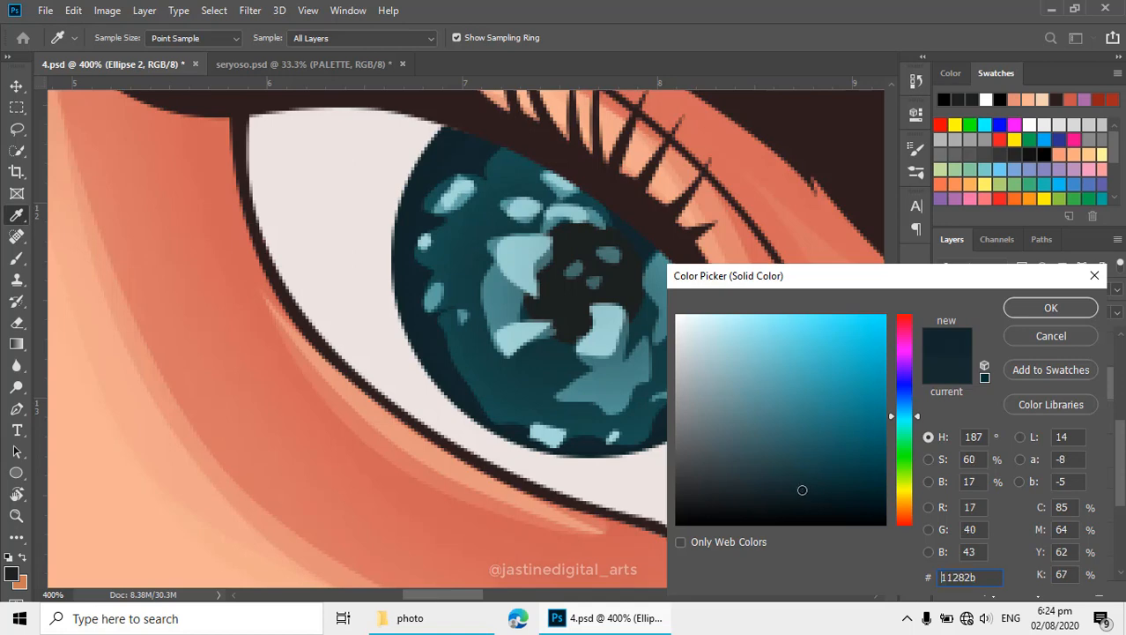
left_click(1022, 315)
- Compare the recoloured iris and the whole face with the Background copy photo
scroll(654, 307, "down", 5)
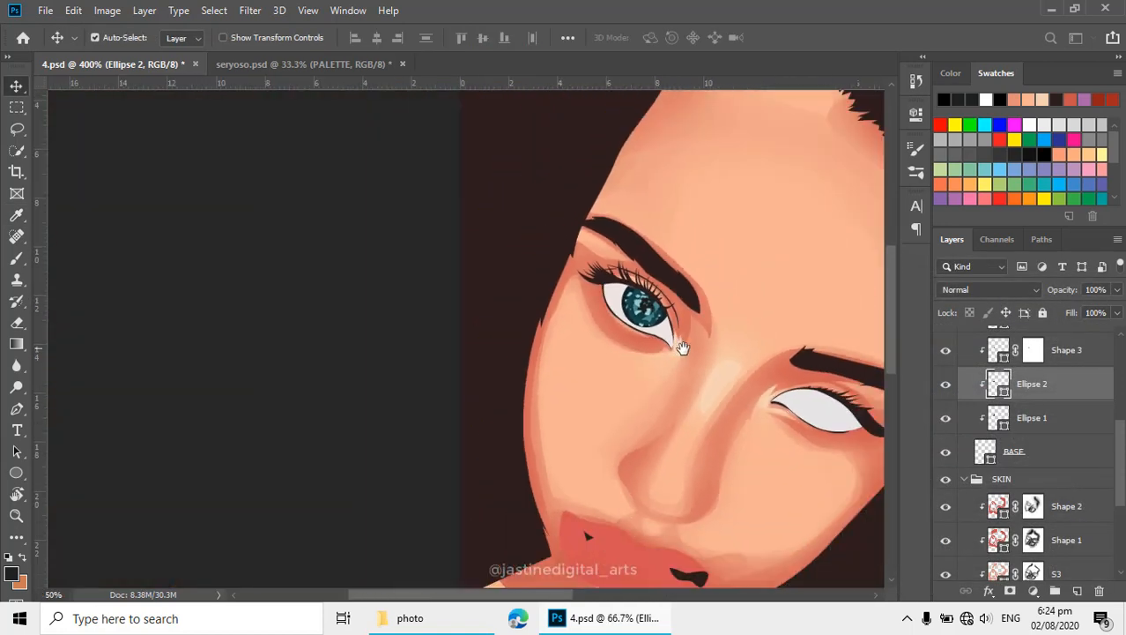
left_click_drag(683, 348, 599, 314)
scroll(608, 319, "down", 1)
scroll(610, 318, "up", 1)
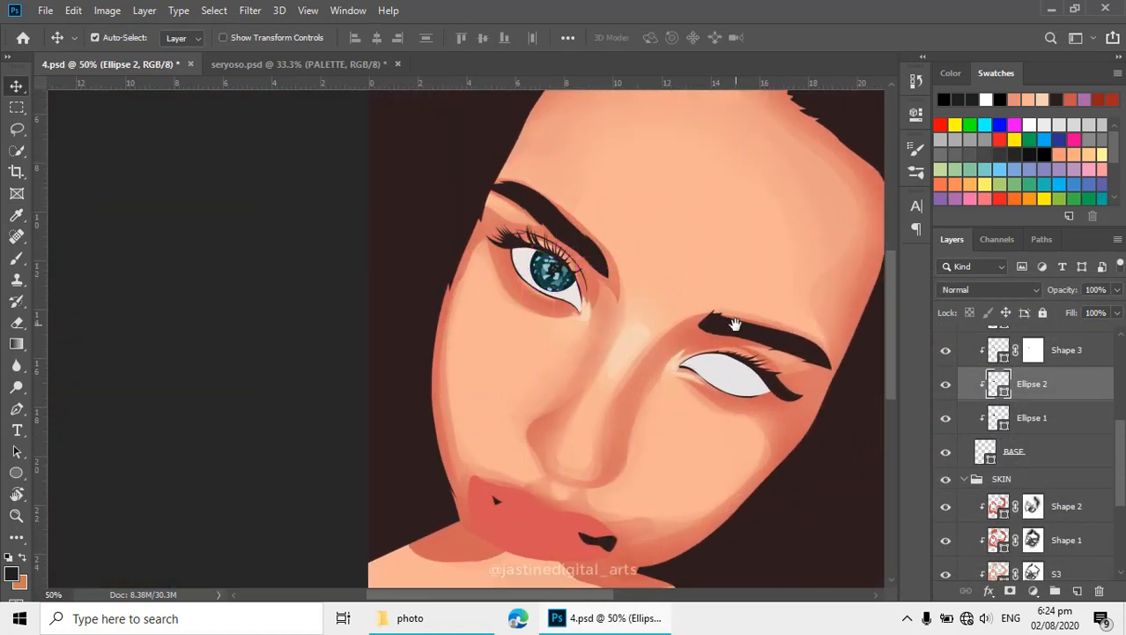
scroll(1005, 432, "up", 5)
left_click(946, 377)
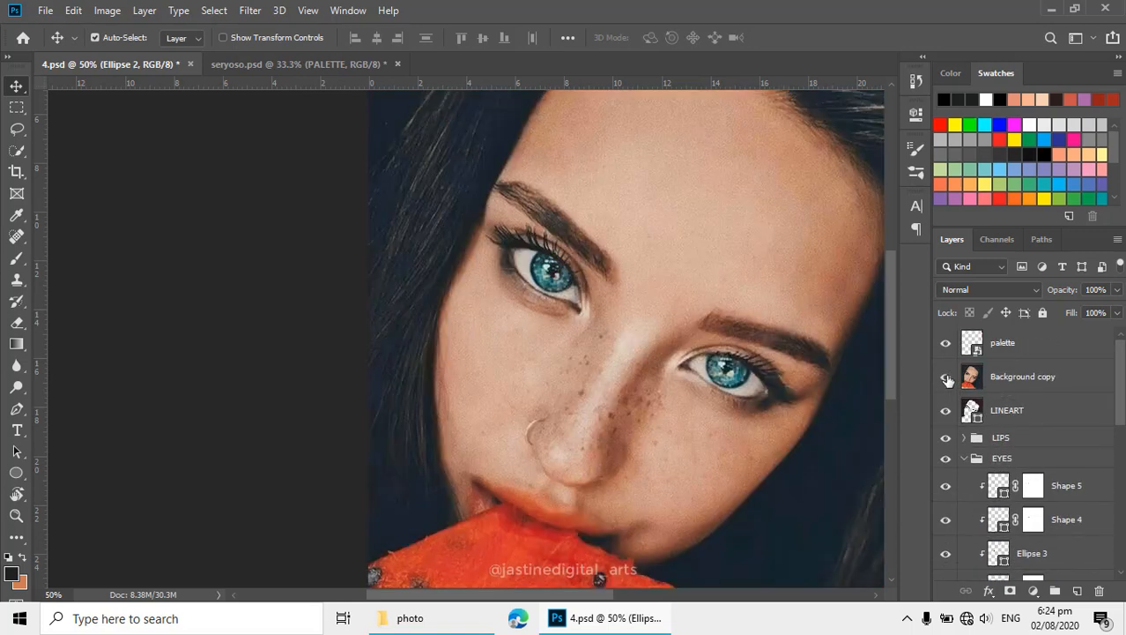
left_click(946, 377)
left_click(946, 377)
left_click(947, 377)
left_click(946, 377)
left_click(946, 377)
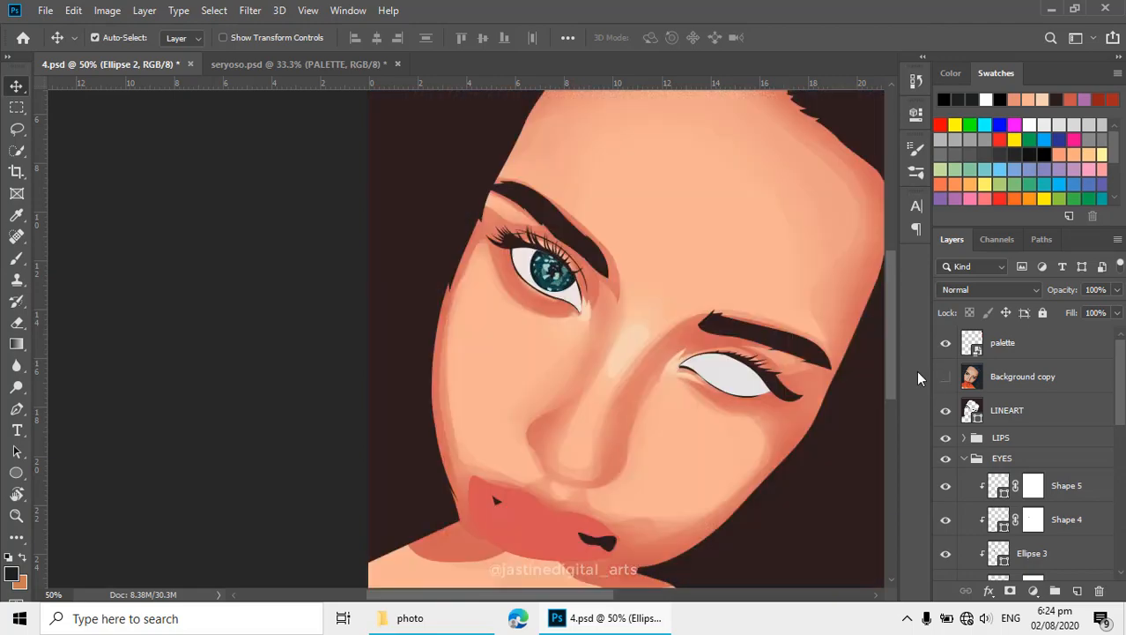
- Restore part of the faded Shape 4 highlight beside the pupil on its layer mask, using a 30 px eraser with swapped colours
scroll(543, 272, "up", 4)
scroll(543, 272, "up", 1)
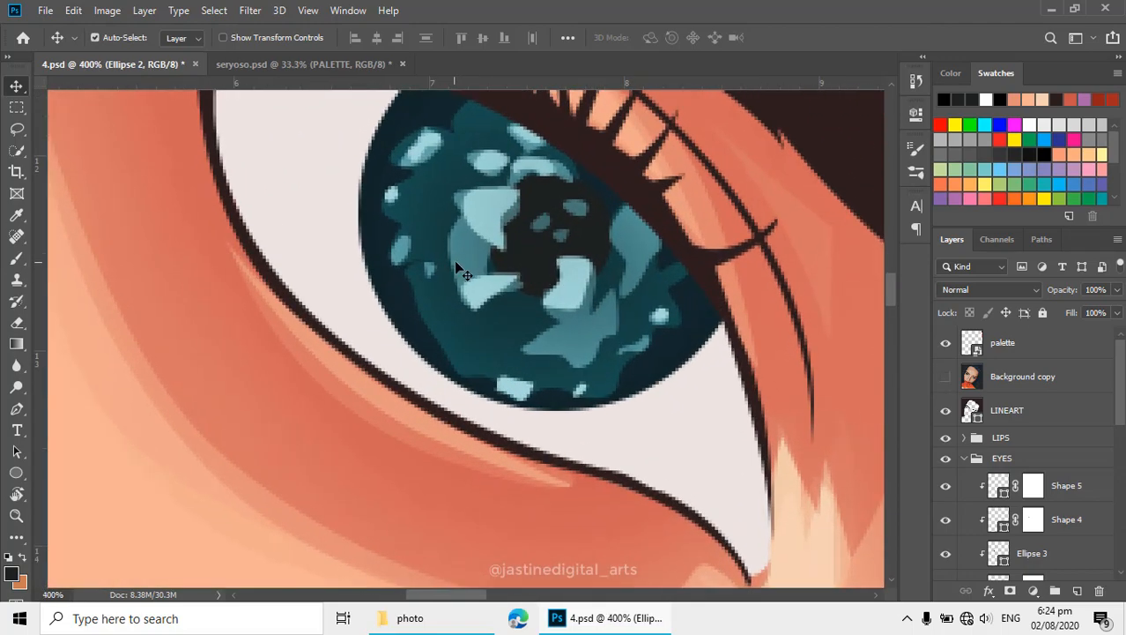
left_click(467, 257)
key("e")
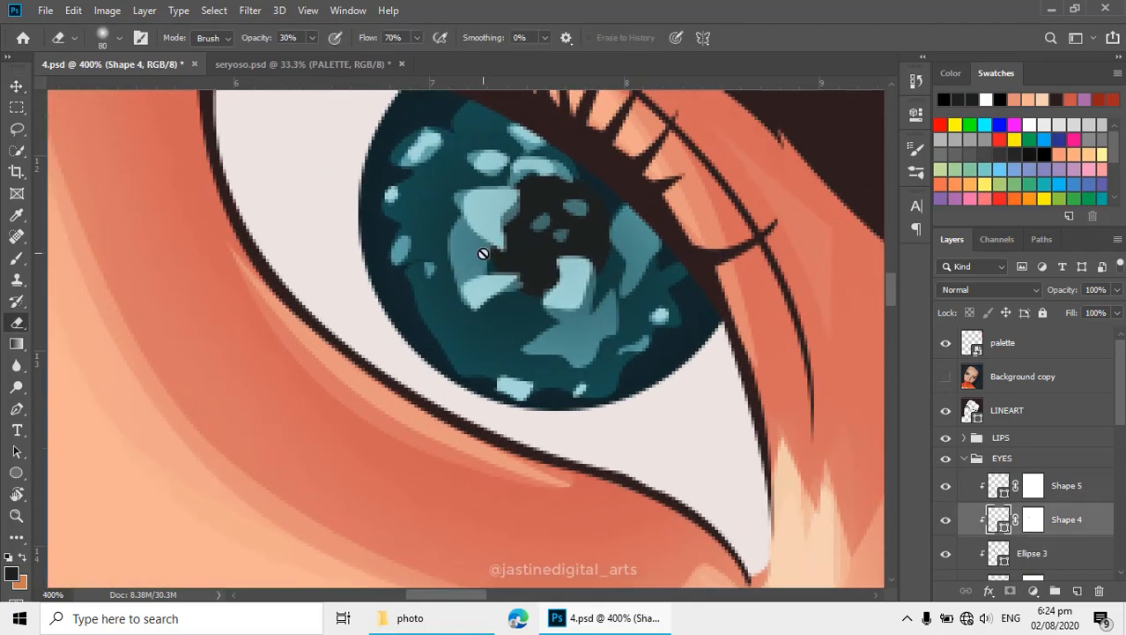
left_click(1033, 519)
key("bracketleft")
key("bracketleft")
key("bracketleft")
key("bracketleft")
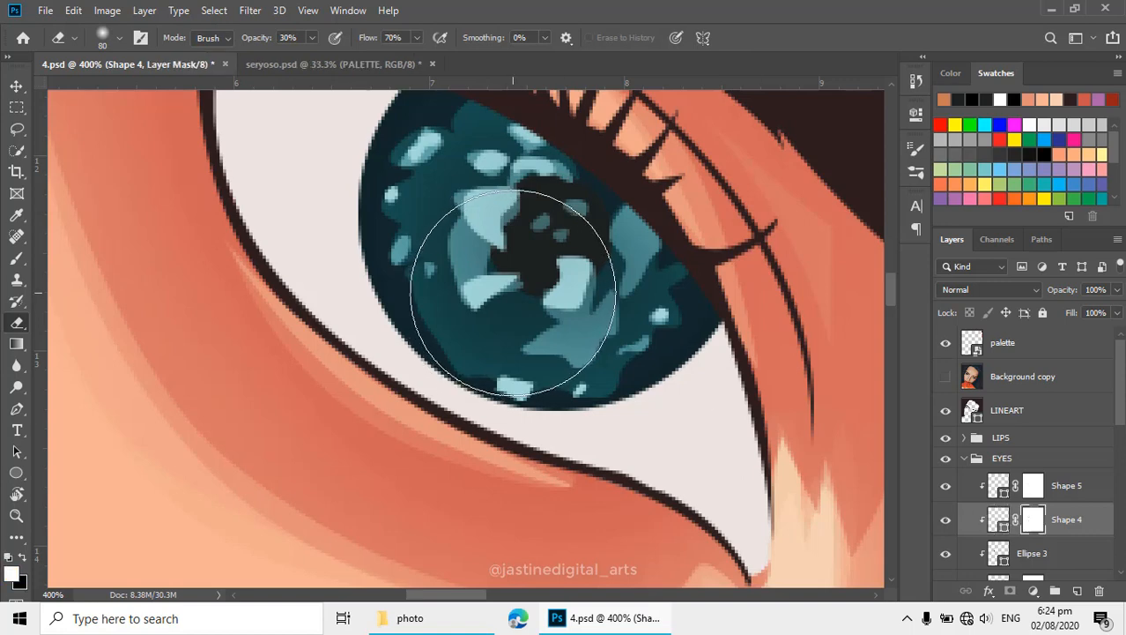
key("bracketleft")
key("bracketleft")
key("bracketleft")
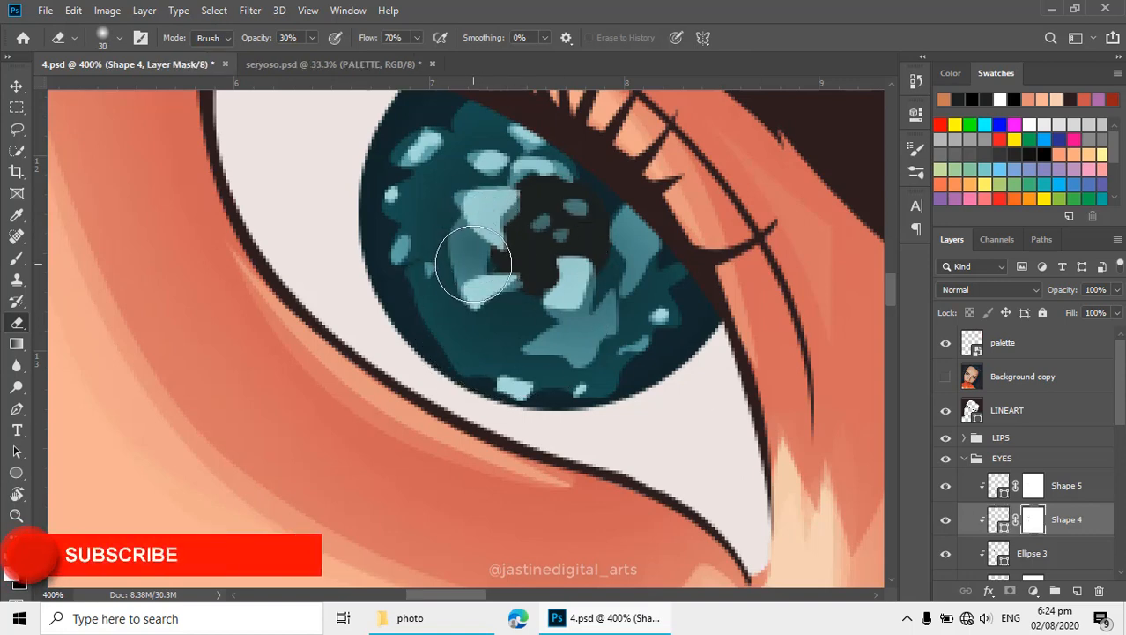
key("x")
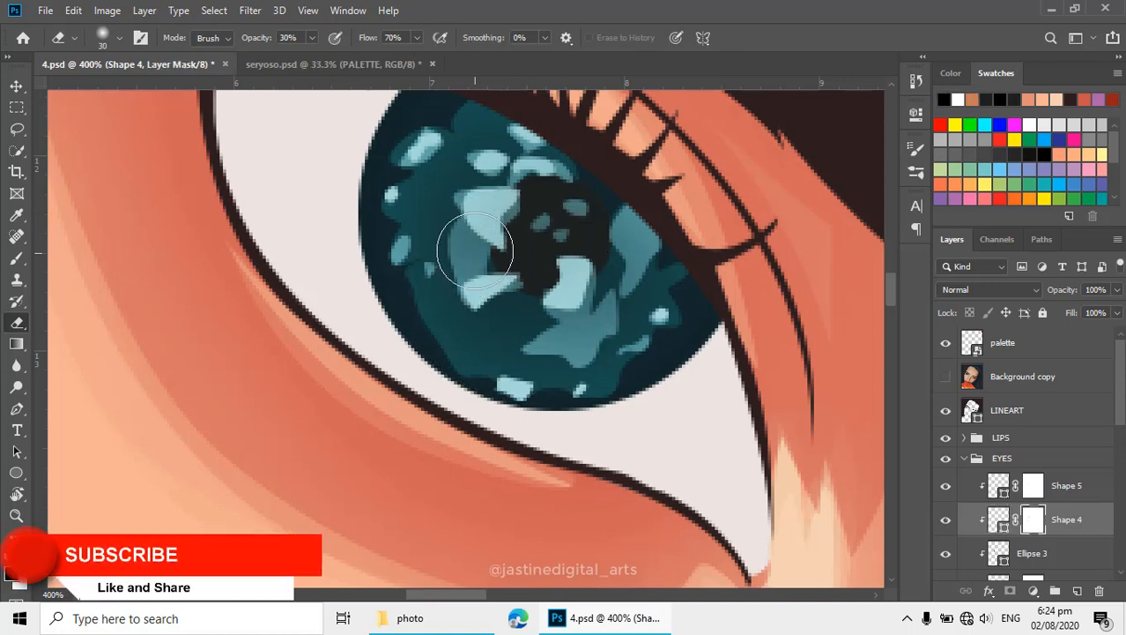
left_click_drag(475, 252, 469, 255)
key("space")
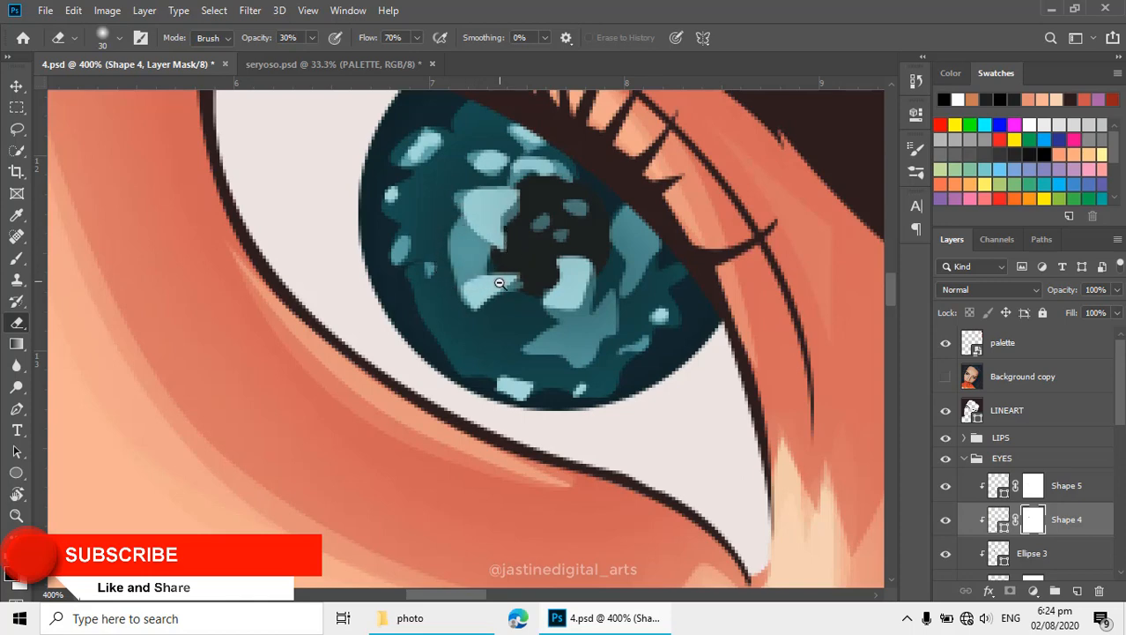
- Examine the finished iris in the context of the whole face, and return close to the eye
left_click(500, 283, "alt")
left_click(500, 283, "alt")
left_click(500, 283, "alt")
left_click(499, 282, "alt")
left_click(589, 336, "alt")
left_click_drag(579, 336, 683, 358)
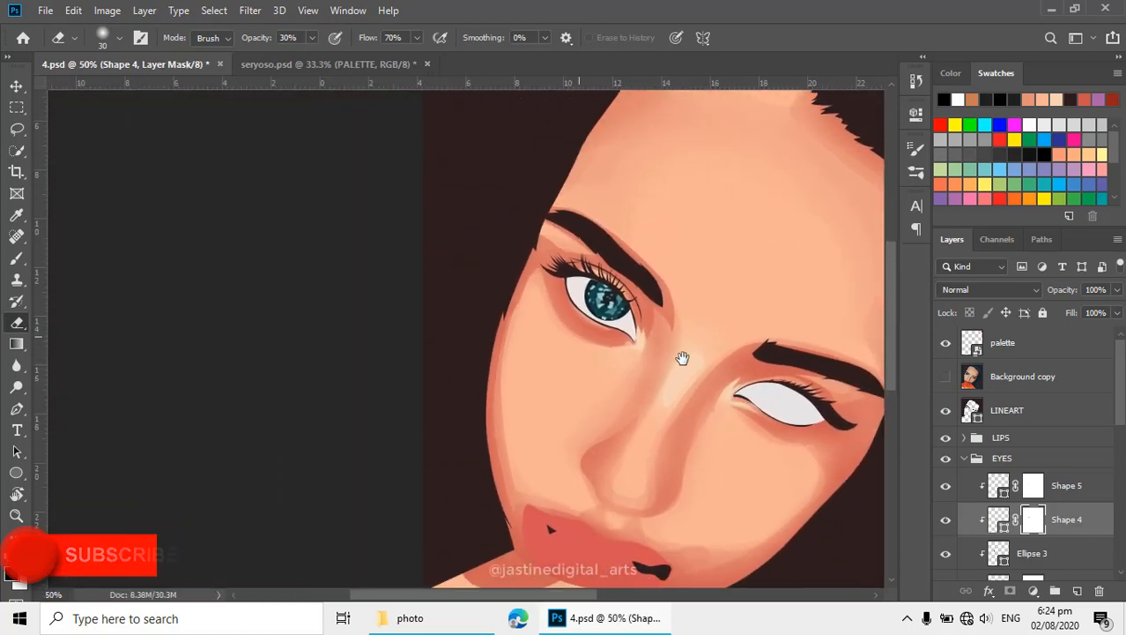
key("s")
scroll(693, 443, "down", 2)
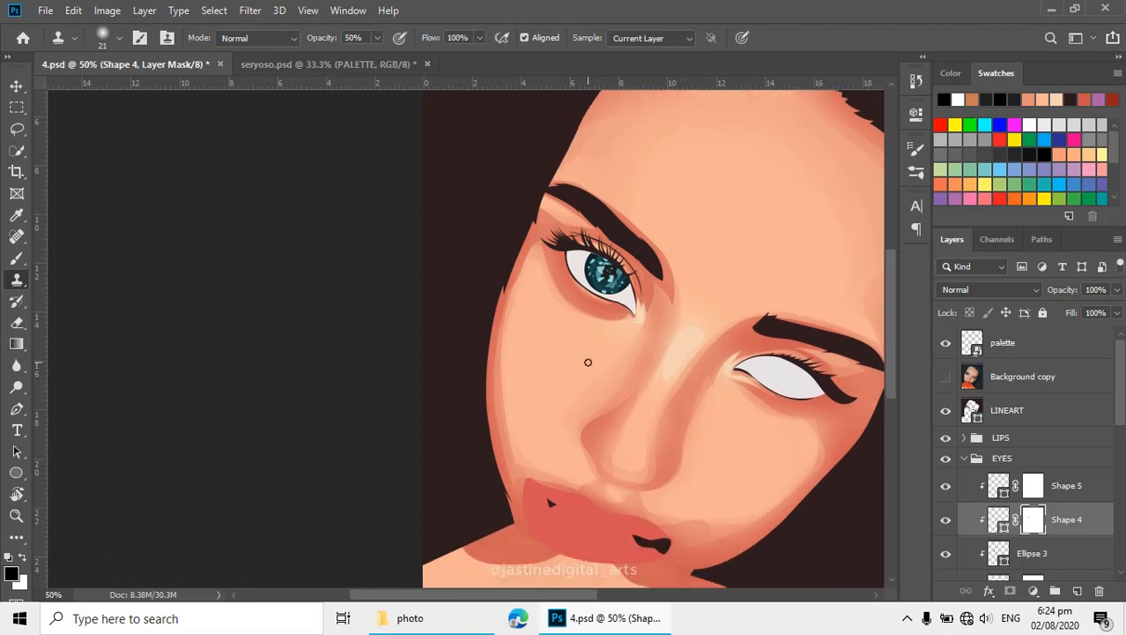
key("e")
left_click(605, 322, "ctrl")
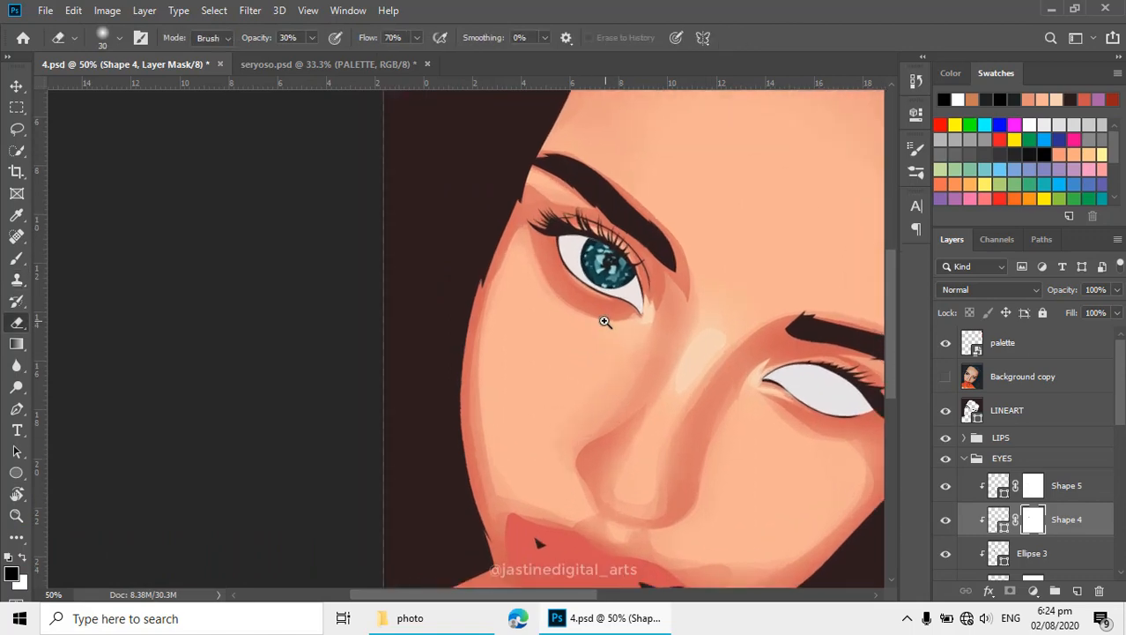
left_click(606, 321, "ctrl")
left_click(591, 253, "ctrl")
left_click_drag(620, 238, 530, 313)
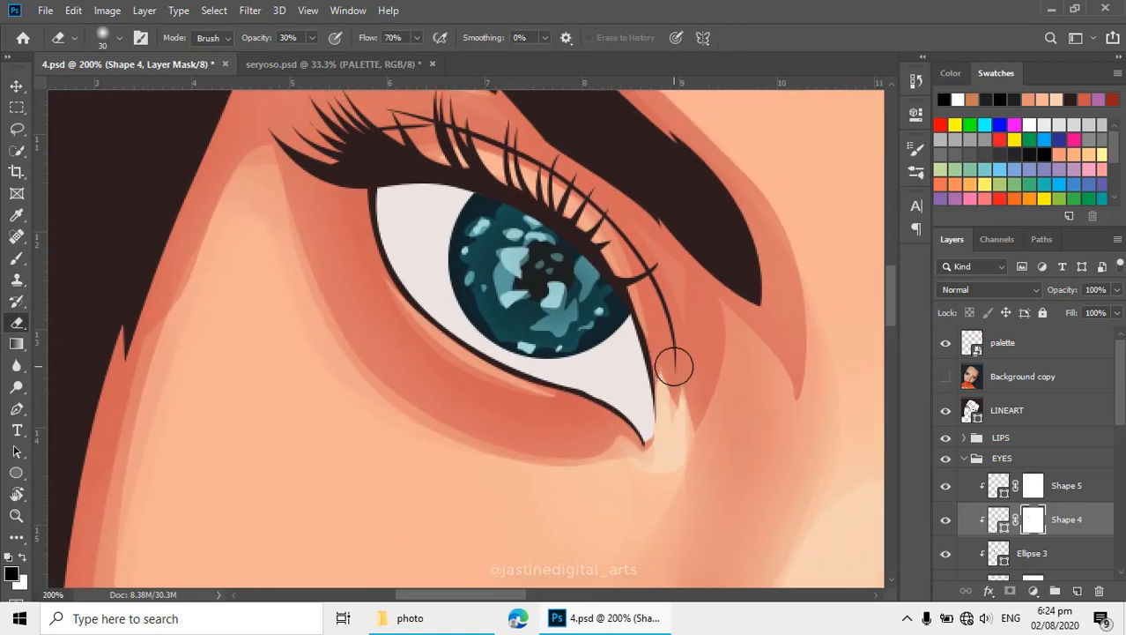
- Show the Background copy photo over the eye and select the BASE eye-white layer for the Pen tool
key("p")
left_click(940, 380)
left_click_drag(617, 329, 659, 371)
left_click_drag(529, 304, 515, 290)
scroll(1000, 475, "down", 4)
scroll(1000, 475, "down", 4)
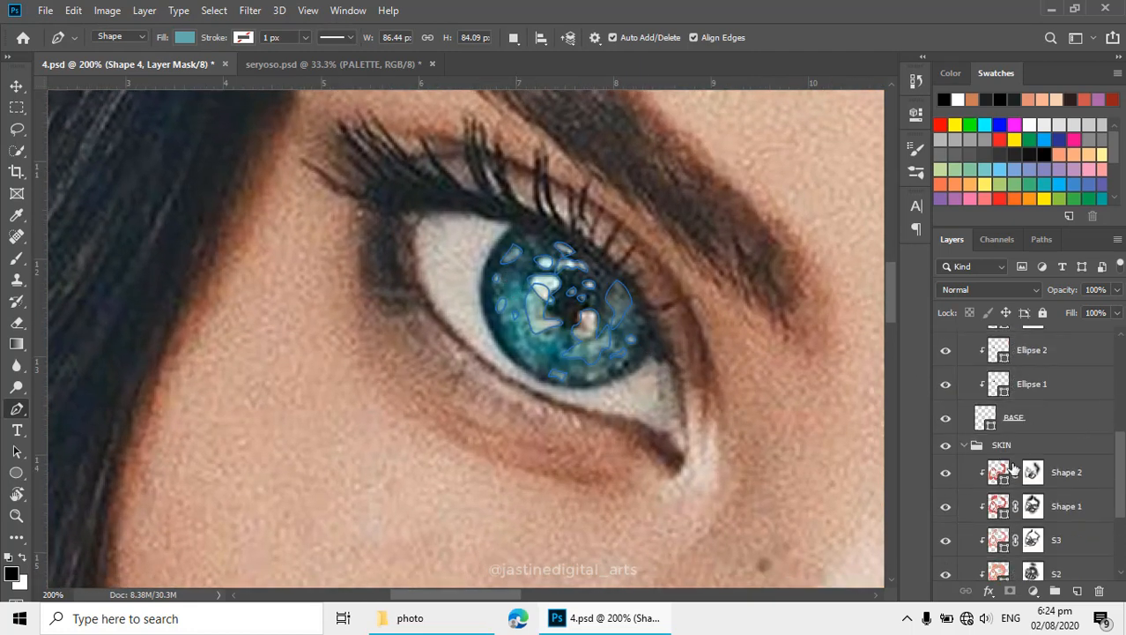
scroll(1006, 464, "up", 3)
left_click(1002, 487)
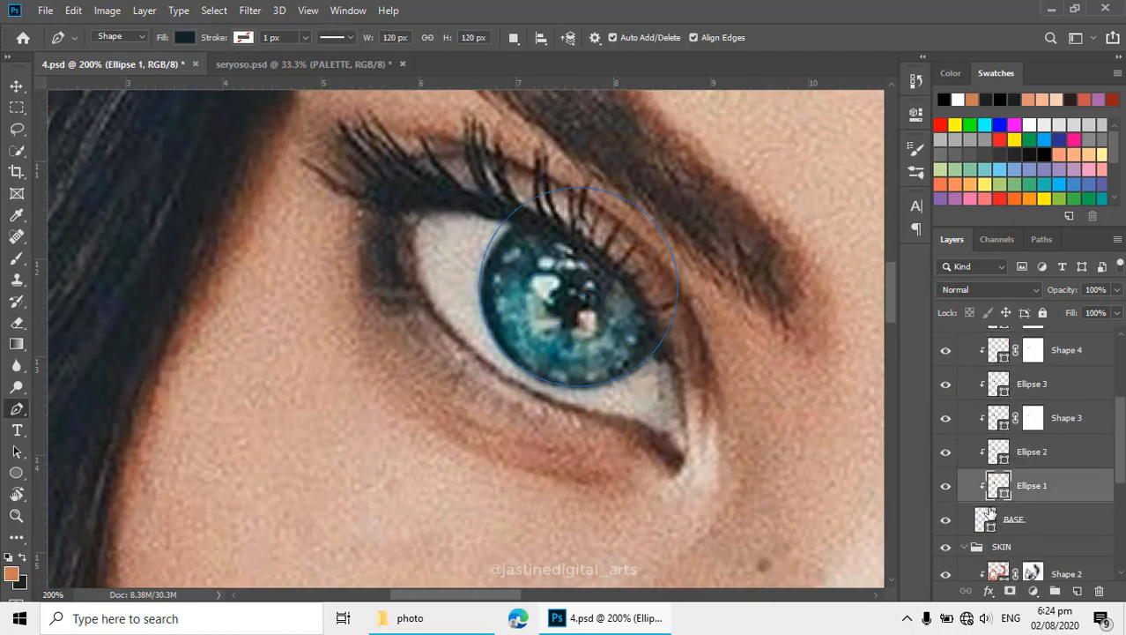
left_click(987, 520)
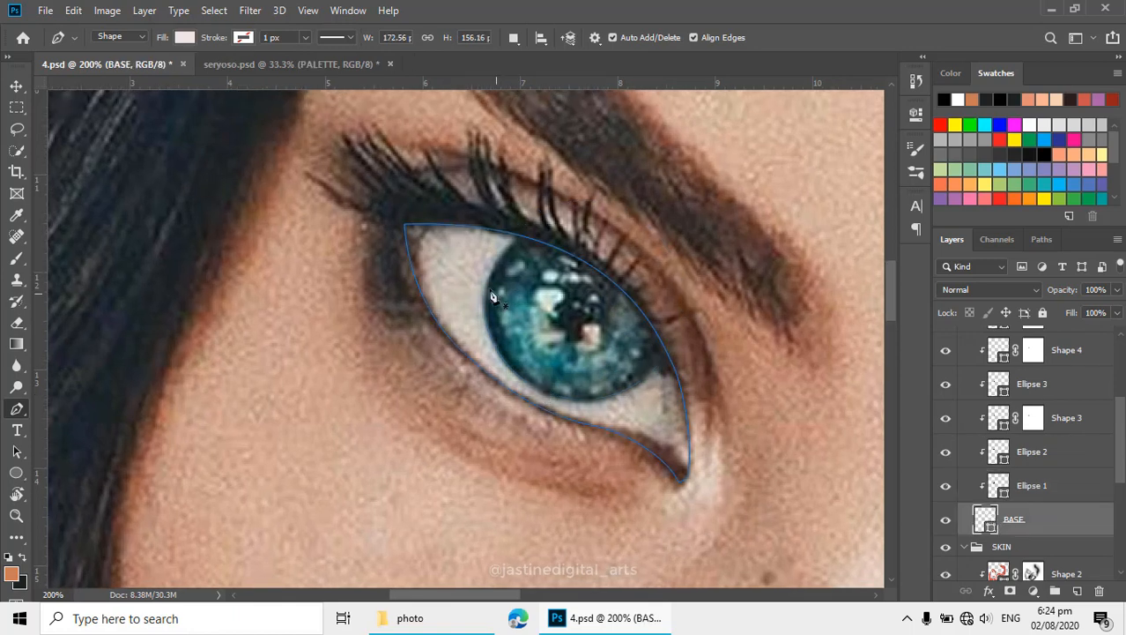
- Draw a closed Pen shape above BASE along the iris edge and around the lids, leaving light patches of eye white on both sides
left_click(438, 237)
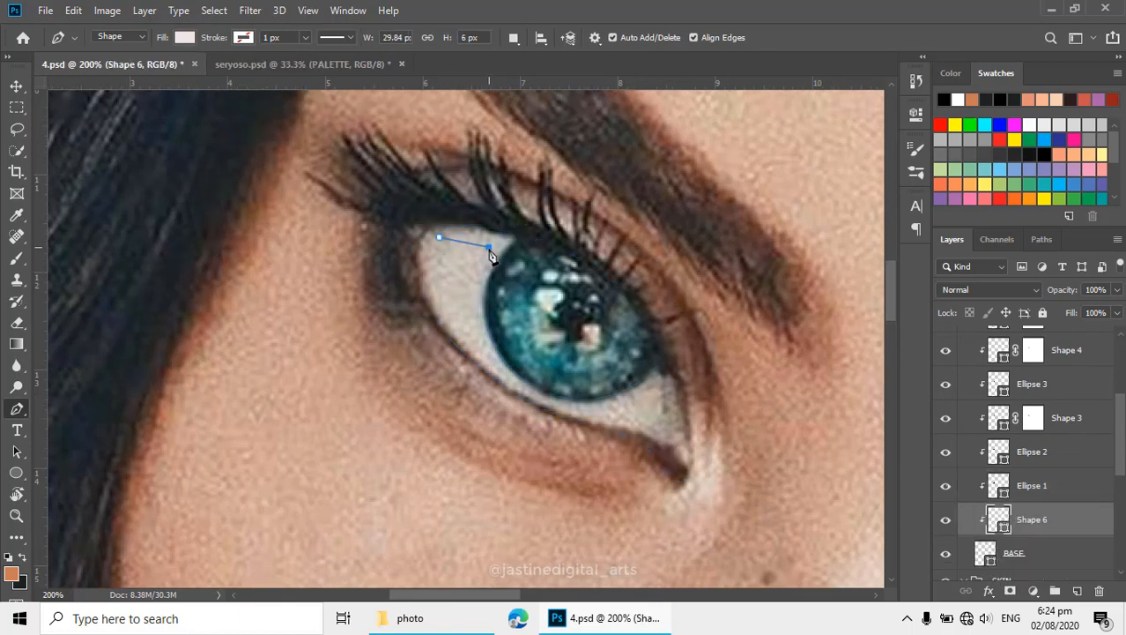
left_click_drag(492, 356, 528, 396)
left_click_drag(625, 401, 653, 389)
left_click(660, 393)
left_click(657, 416)
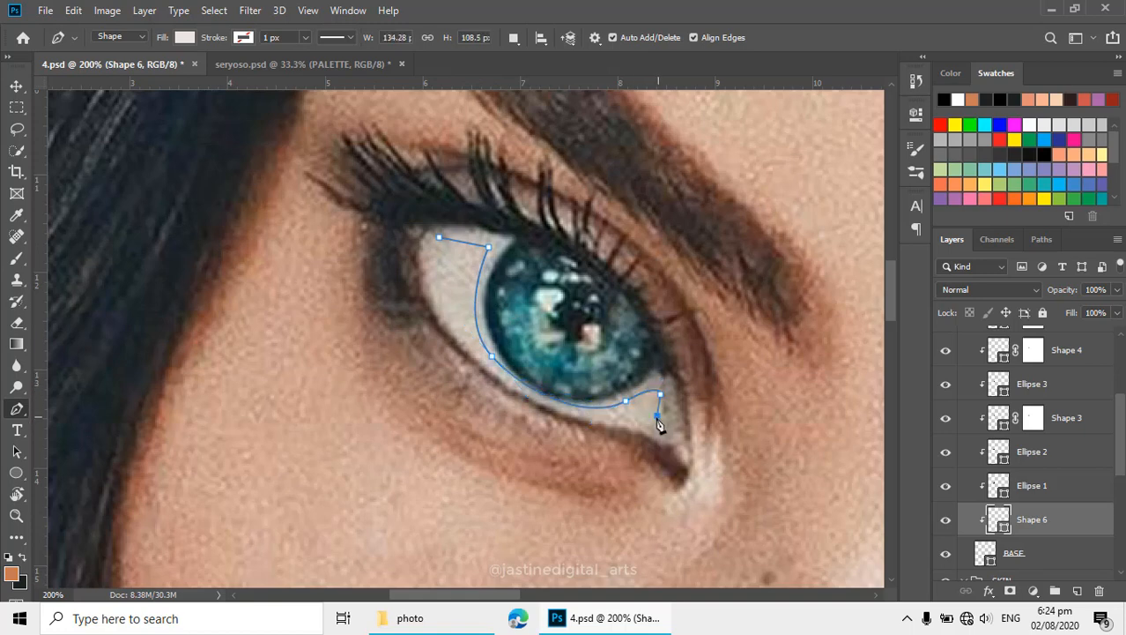
left_click(573, 415)
left_click_drag(639, 493, 663, 521)
left_click_drag(753, 458, 751, 395)
left_click_drag(707, 240, 665, 187)
left_click_drag(595, 160, 511, 144)
left_click_drag(408, 145, 382, 163)
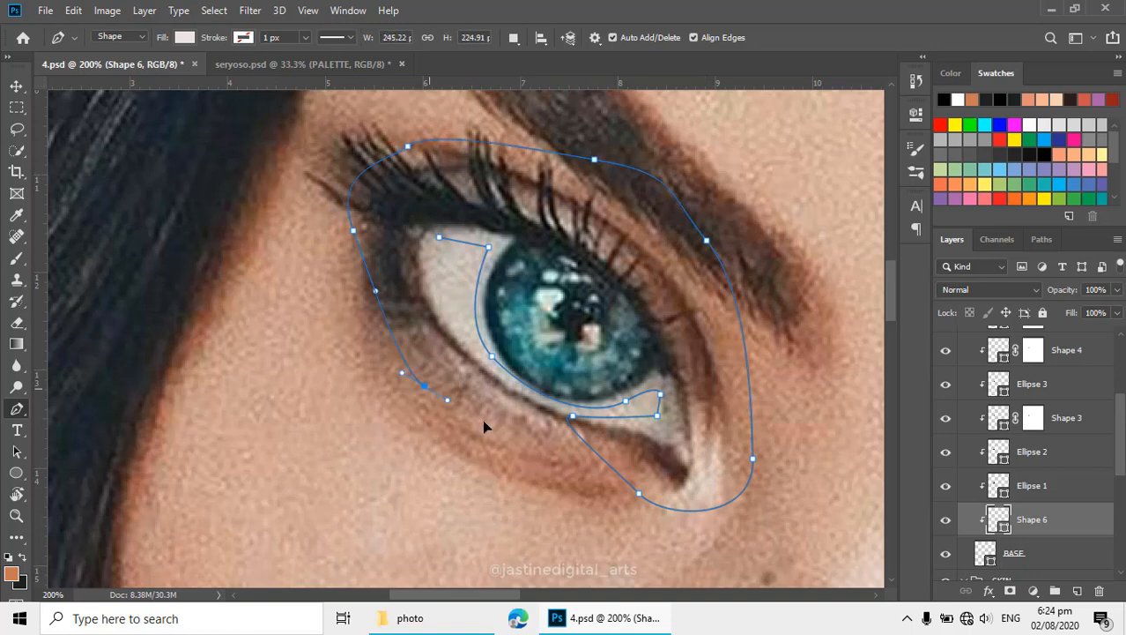
left_click(520, 424)
mouse_move(438, 238)
left_mouse_down()
mouse_move(451, 194)
mouse_move(433, 244)
mouse_move(447, 256)
left_mouse_up()
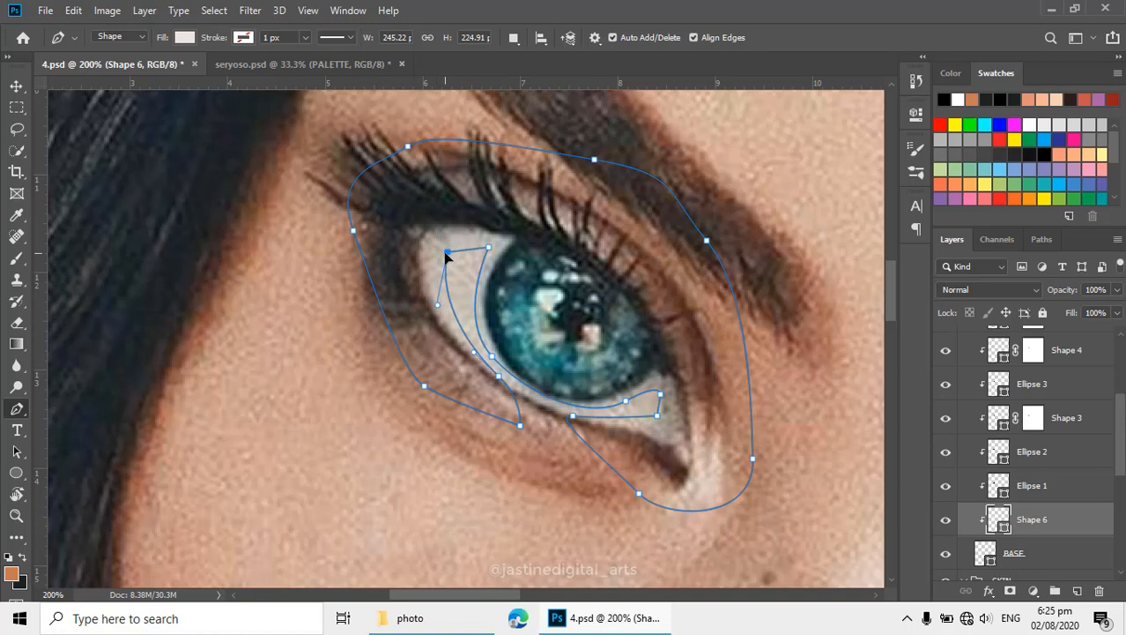
- Add a narrow sliver along the lower lid to the eye-white shape with Combine Shapes, and hide the Background copy photo
left_click(514, 37)
left_click(547, 75)
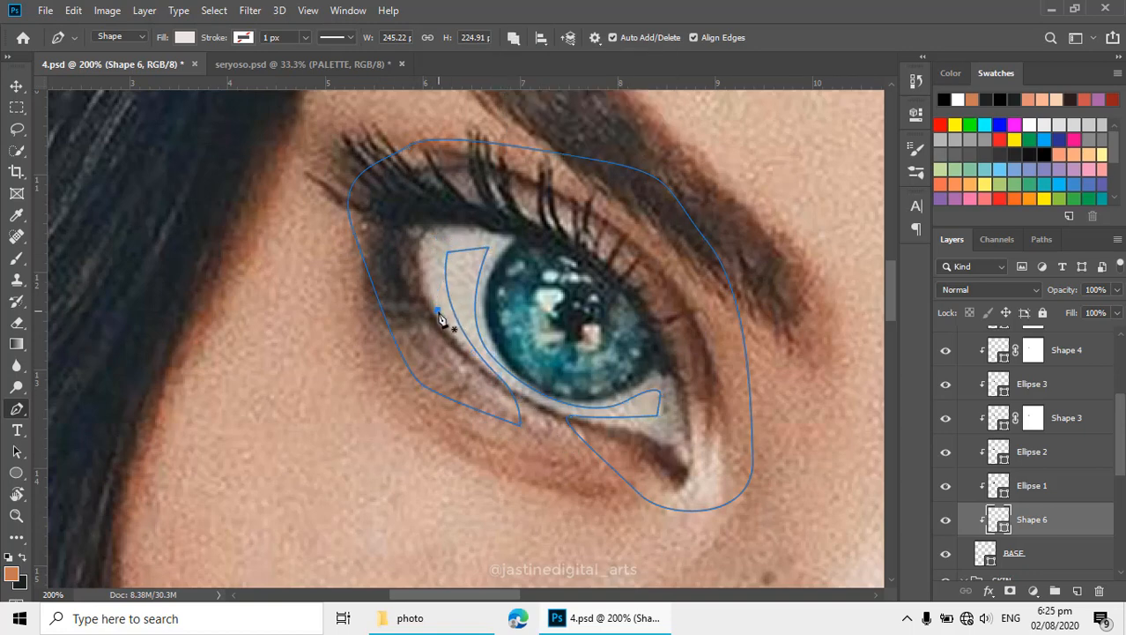
left_click_drag(601, 423, 706, 451)
left_click_drag(559, 430, 473, 393)
left_click(439, 311)
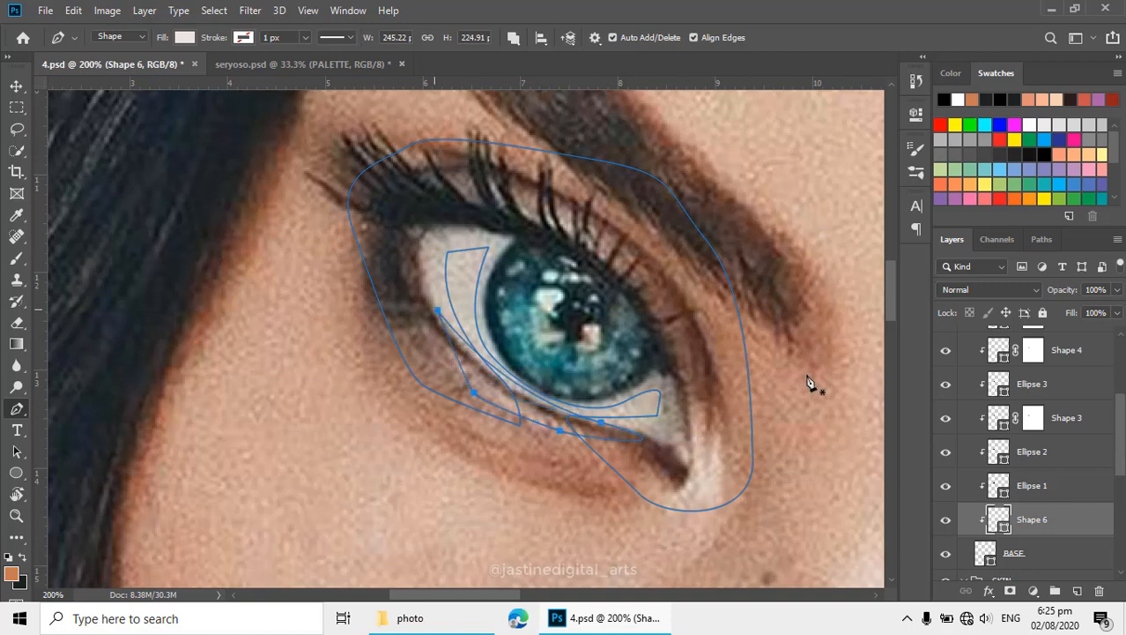
scroll(970, 410, "up", 3)
left_click(946, 377)
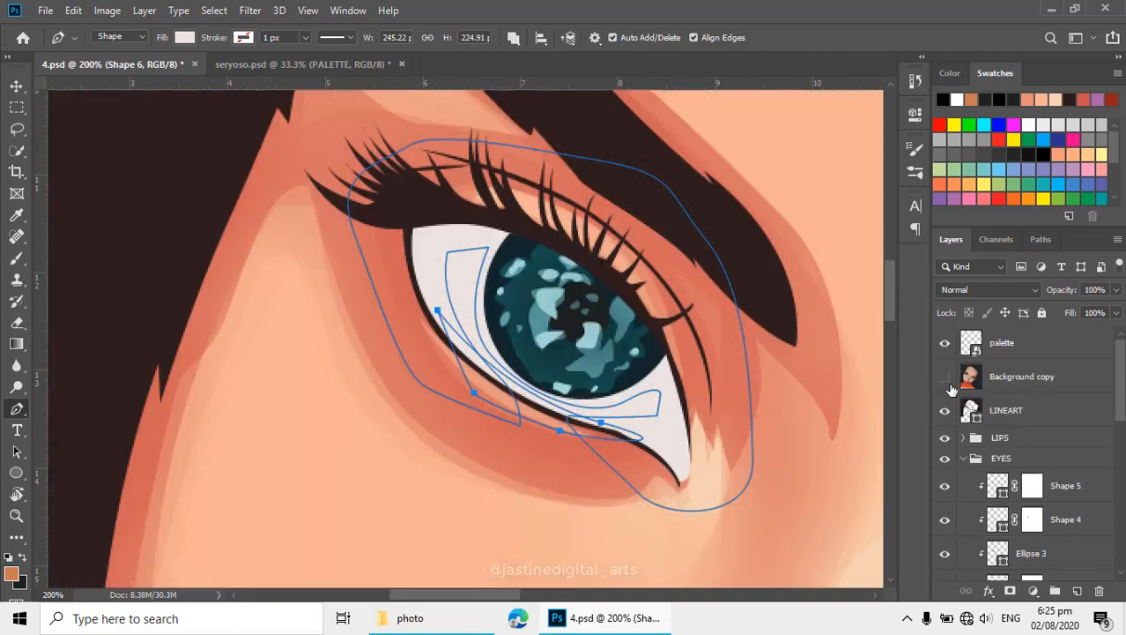
- Set the Shape 6 eye-white shadow fill to #d4ccc9
scroll(960, 430, "down", 3)
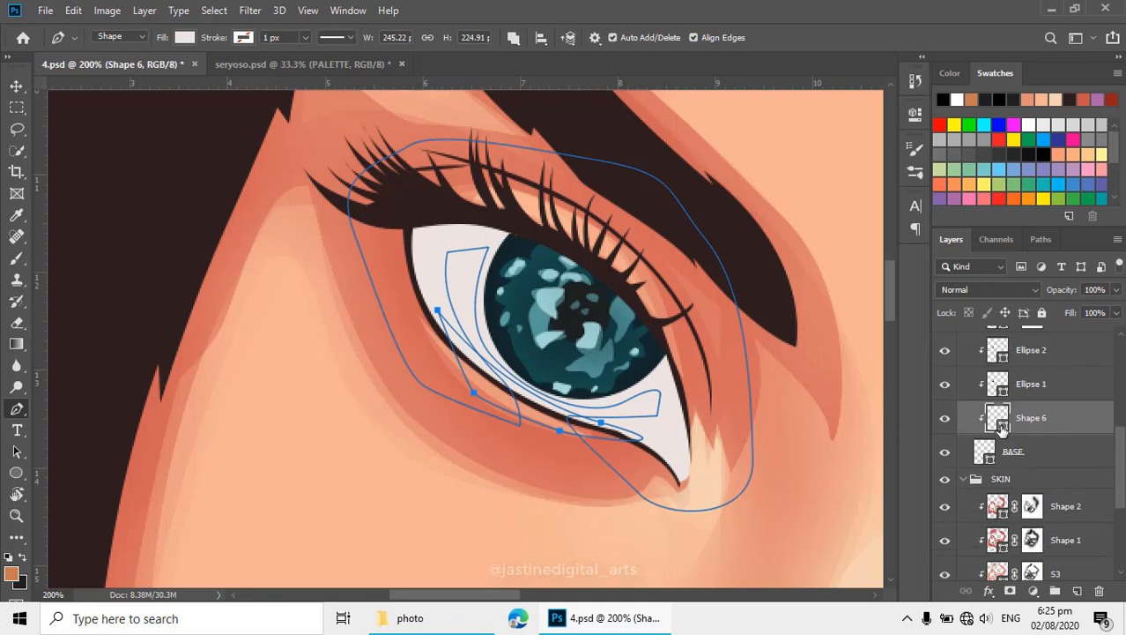
double_click(1001, 428)
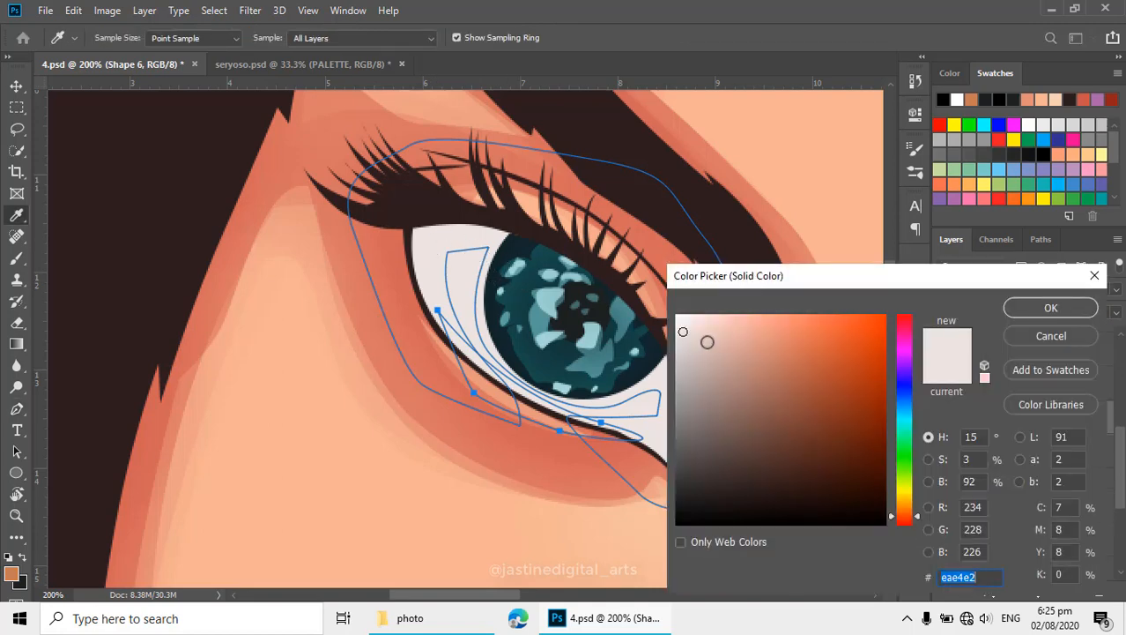
mouse_move(686, 353)
left_mouse_down()
mouse_move(696, 377)
mouse_move(685, 352)
left_mouse_up()
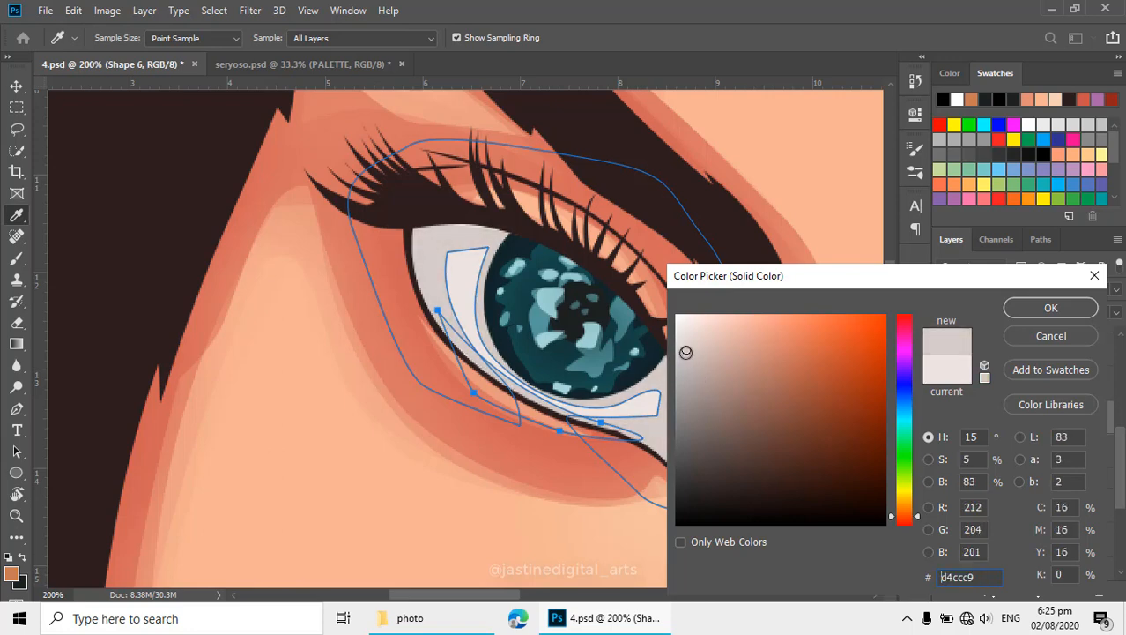
left_click(1049, 308)
- Darken the Shape 6 eye-white shadow fill to #b8afac
scroll(631, 380, "down", 5)
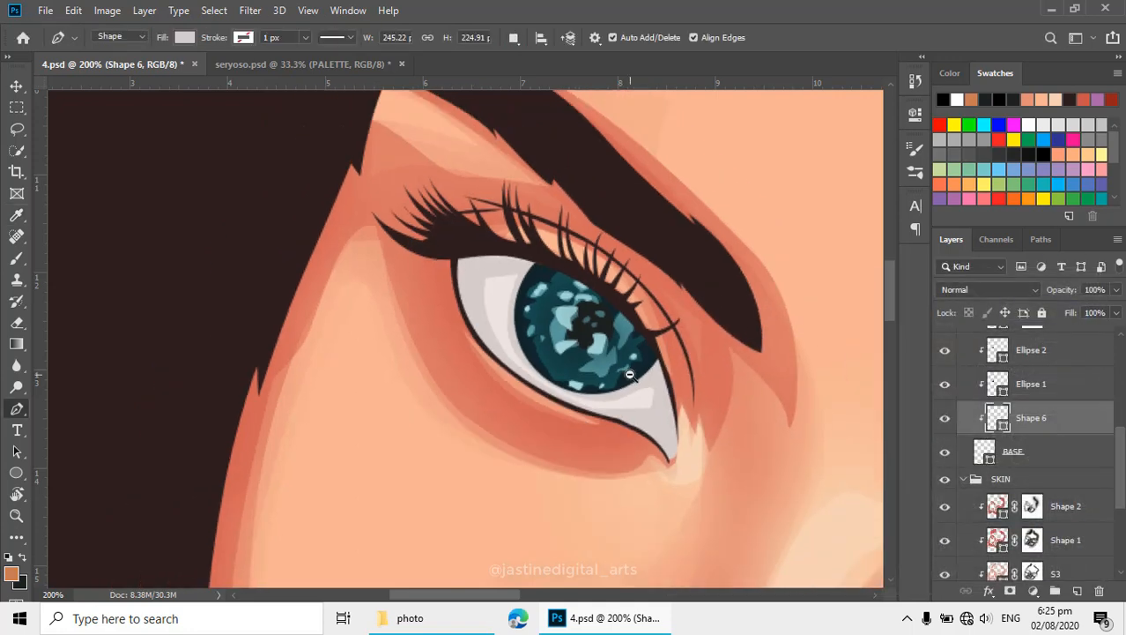
scroll(622, 361, "up", 5)
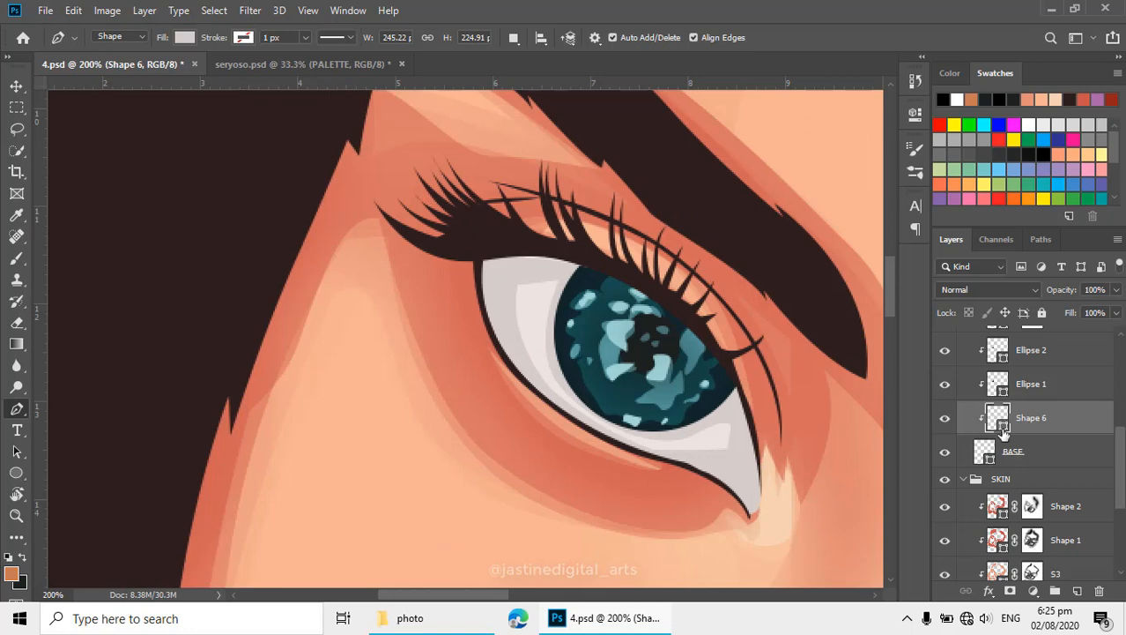
double_click(1002, 429)
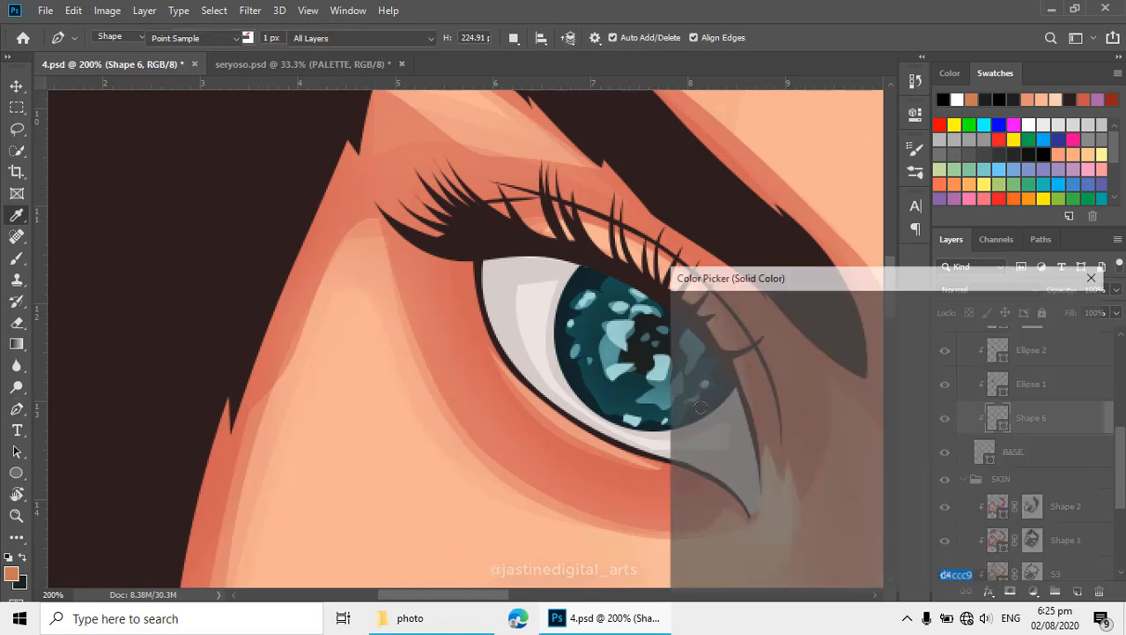
left_click(689, 372)
left_click(1091, 310)
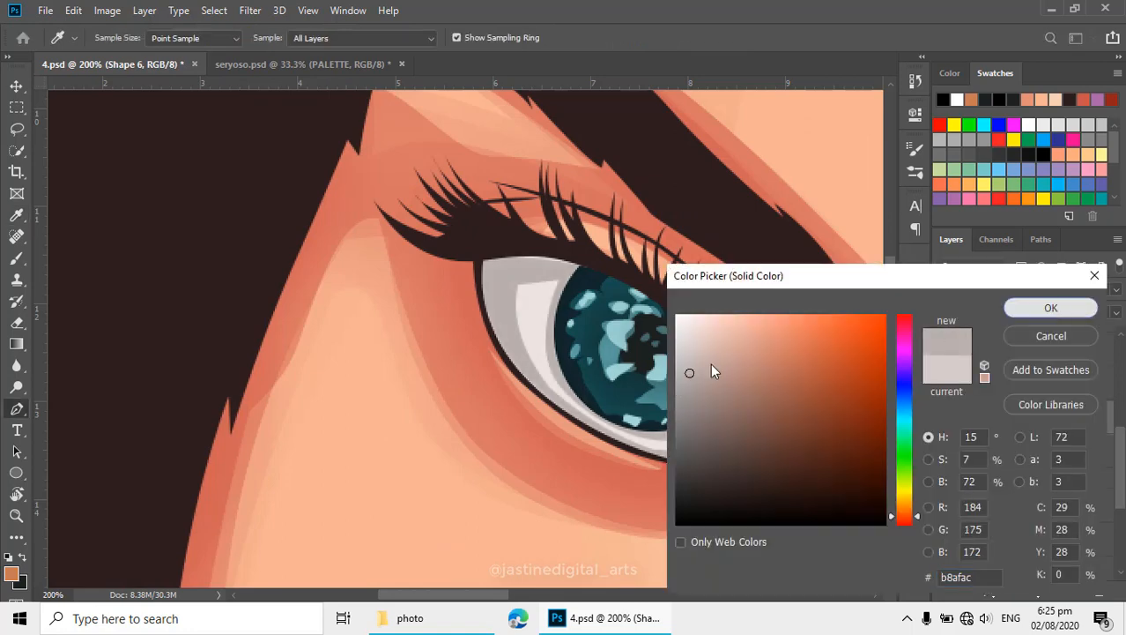
- Select the BASE layer, set the Pen tool to draw on a new layer, and show the Background copy photo
scroll(656, 355, "down", 5)
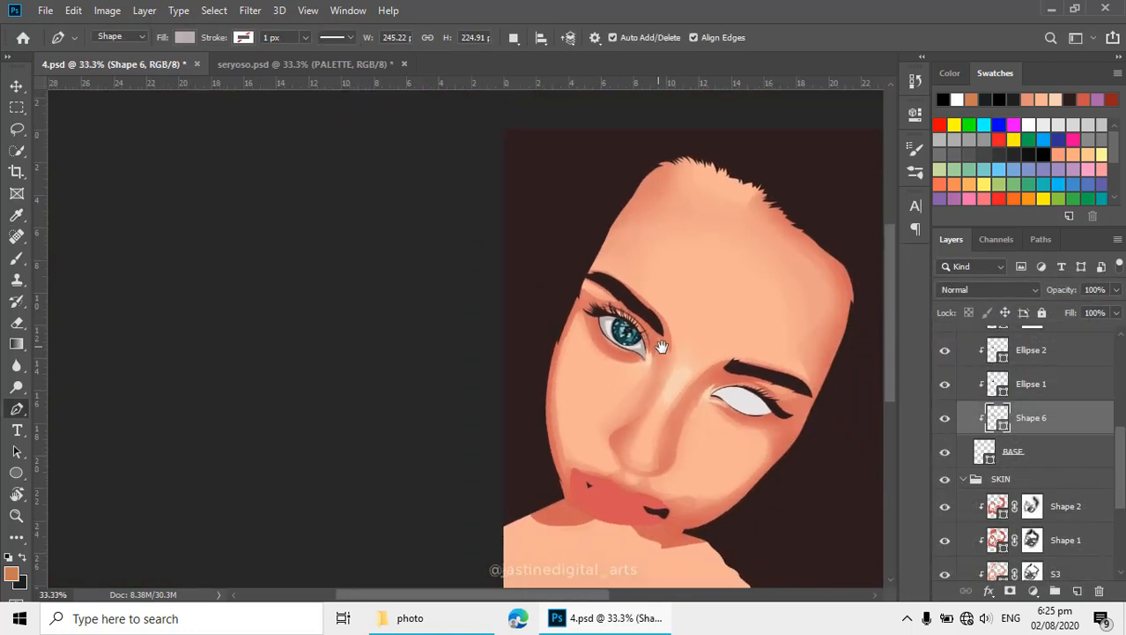
scroll(629, 326, "up", 2)
scroll(604, 287, "up", 5)
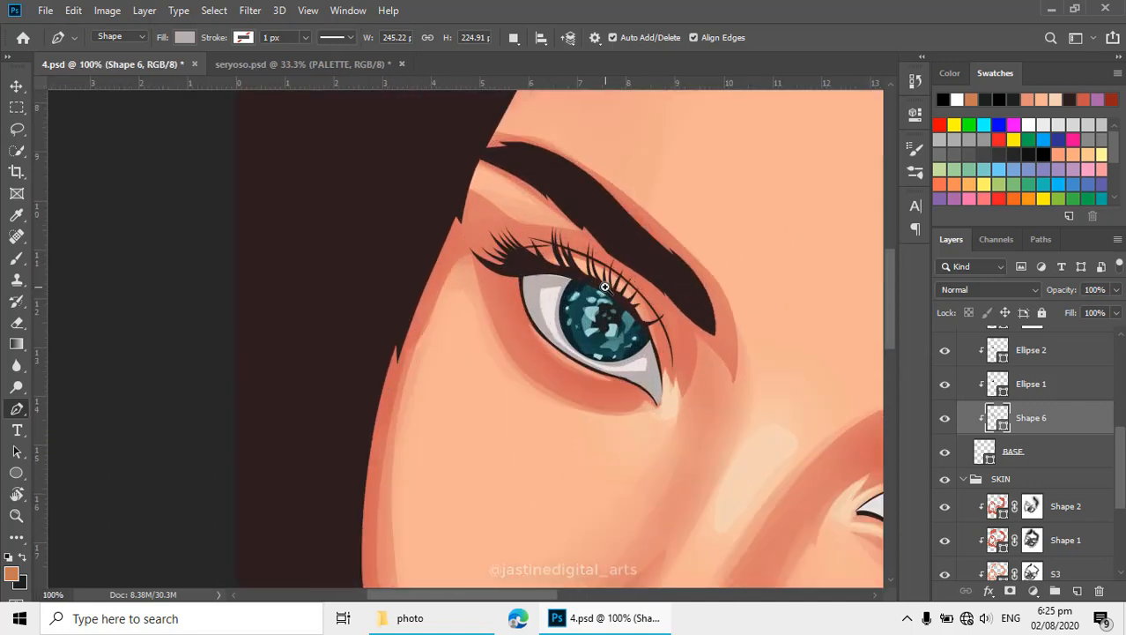
left_click(1014, 456)
left_click(512, 38)
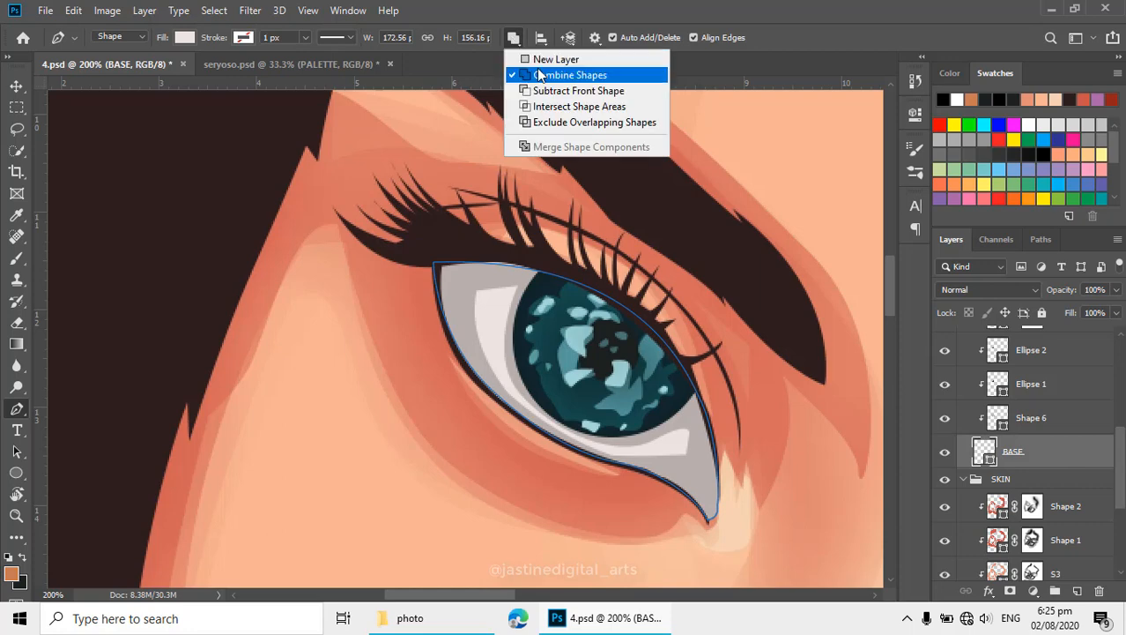
left_click(537, 55)
scroll(961, 414, "up", 3)
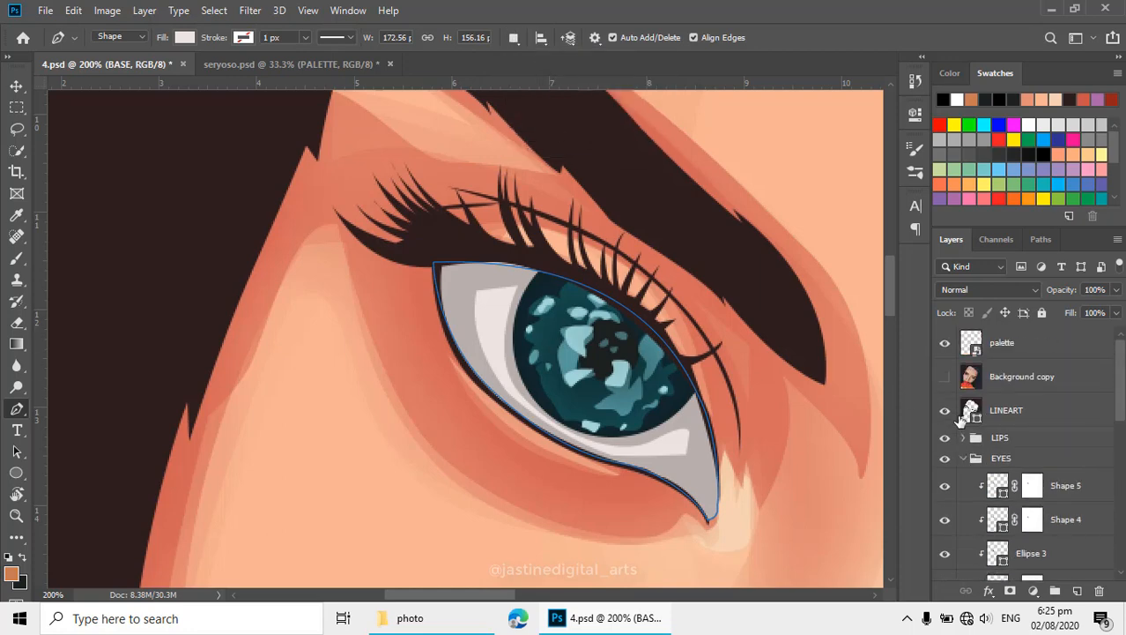
left_click(944, 376)
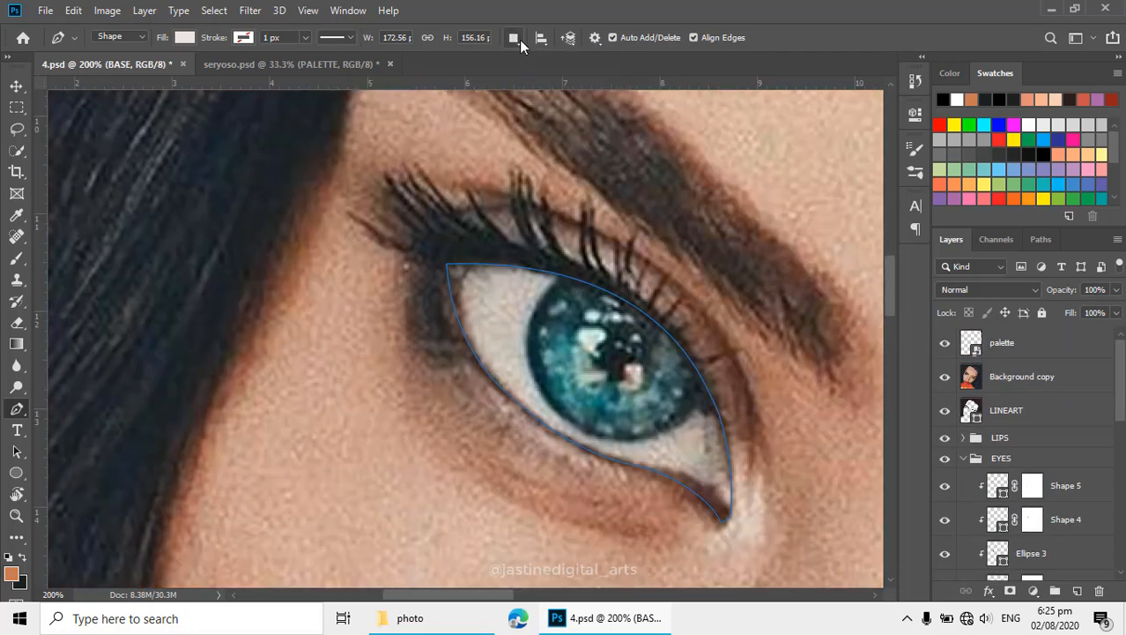
left_click(520, 40)
left_click(566, 56)
- Trace the inner edge of a new rim shape along the lower lid and up beside the iris at the inner eye corner
left_click(466, 280)
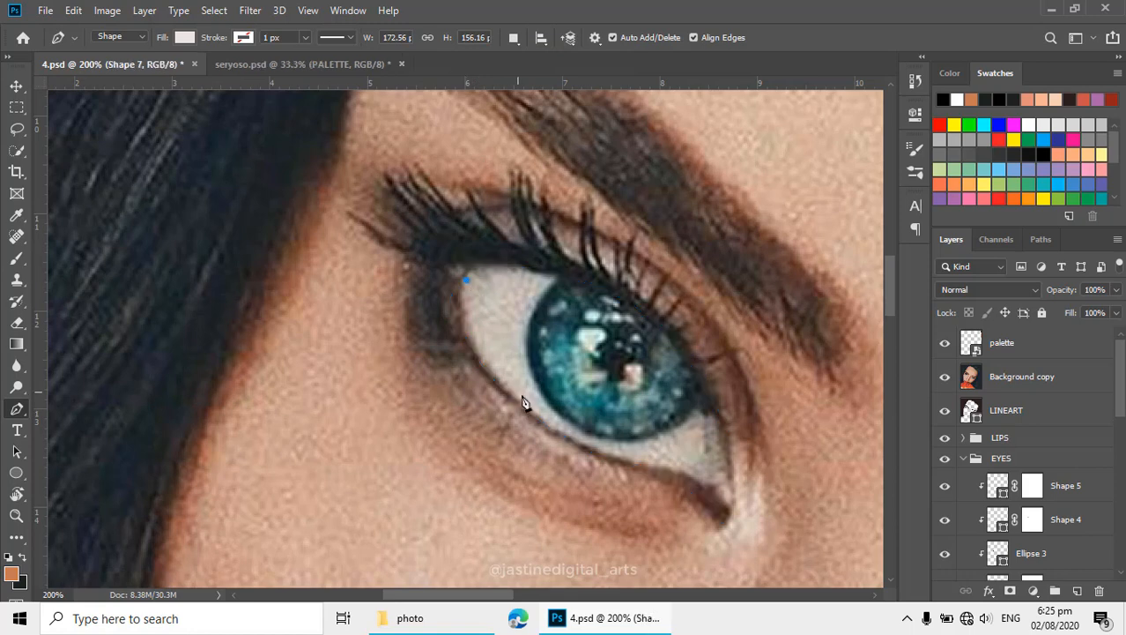
left_click_drag(527, 405, 578, 441)
left_click_drag(665, 460, 672, 462)
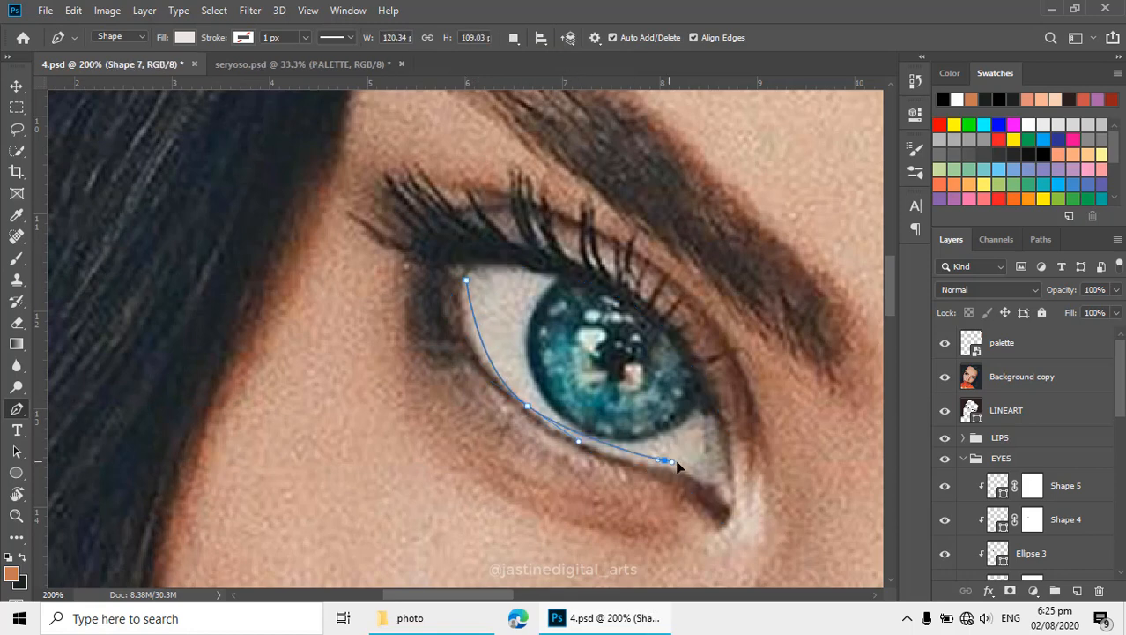
left_click(704, 472)
left_click_drag(708, 412, 758, 423)
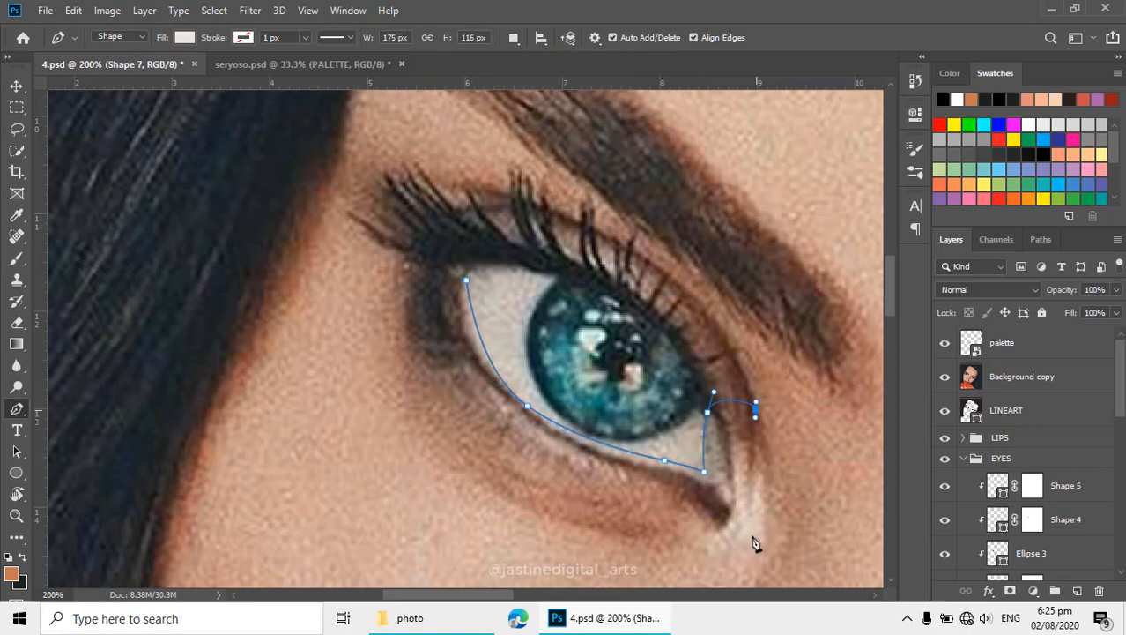
- Carry the rim shape's outline around the outside of the lower and upper lids and close it at its starting point
left_click_drag(755, 513, 739, 547)
left_click(739, 550)
left_click_drag(699, 545, 519, 465)
left_click(519, 467)
left_click(467, 390)
left_click(441, 319)
left_click(433, 260)
left_click(457, 232)
left_click(594, 247)
left_click(626, 273)
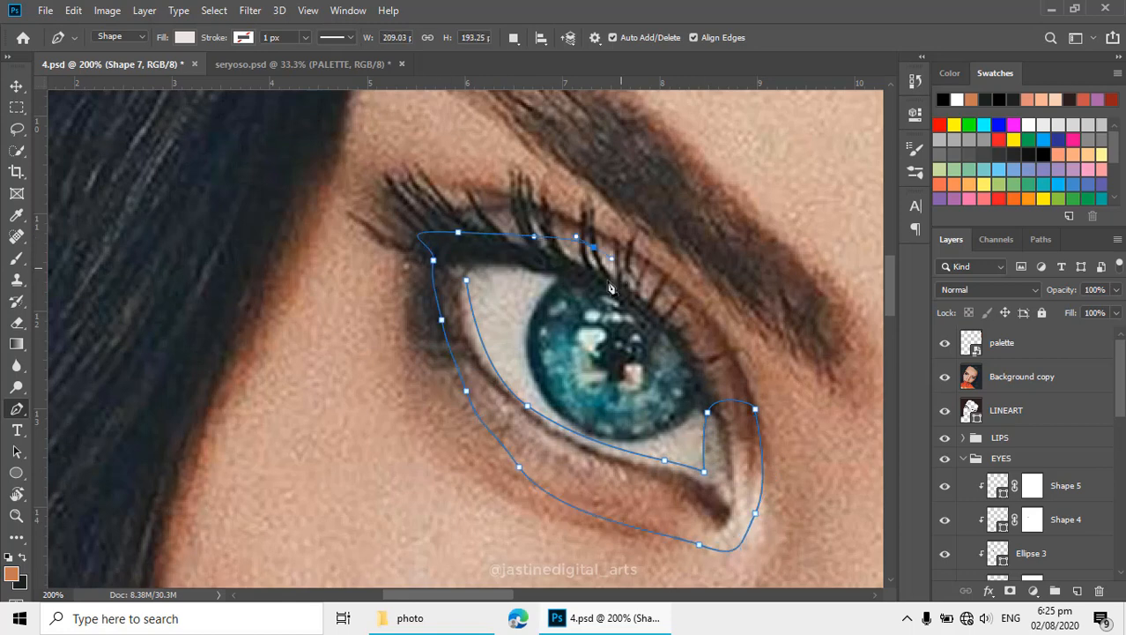
left_click(557, 288)
mouse_move(467, 280)
left_mouse_down()
mouse_move(431, 286)
mouse_move(472, 289)
left_mouse_up()
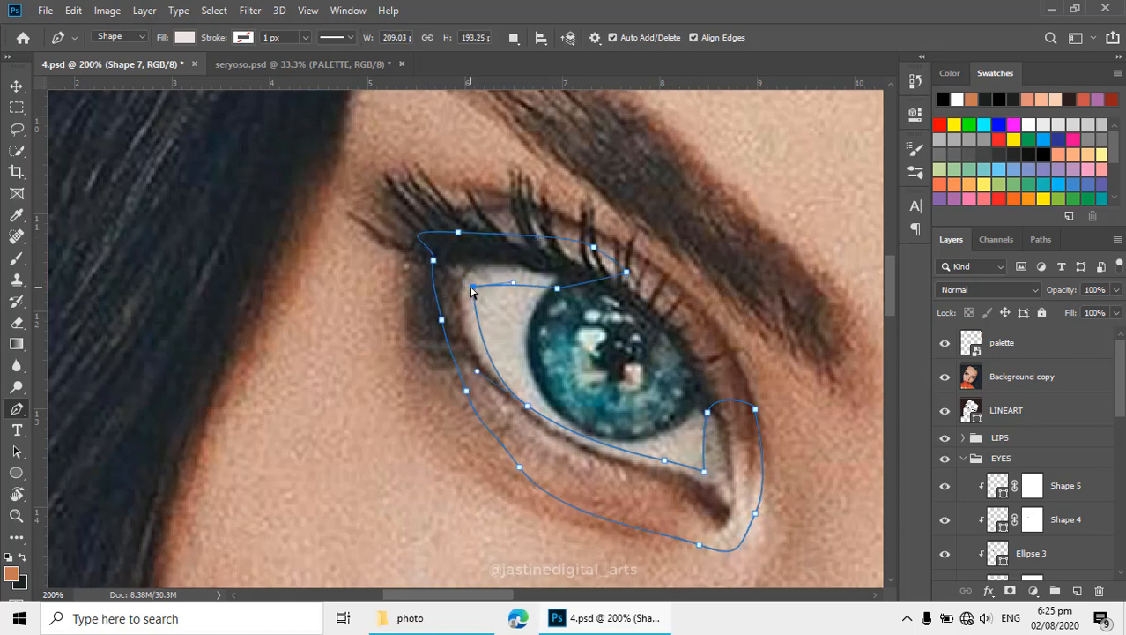
- Hide the Background copy photo and set the Shape 7 rim fill to #c9c2c0
left_click(944, 379)
scroll(1011, 454, "down", 5)
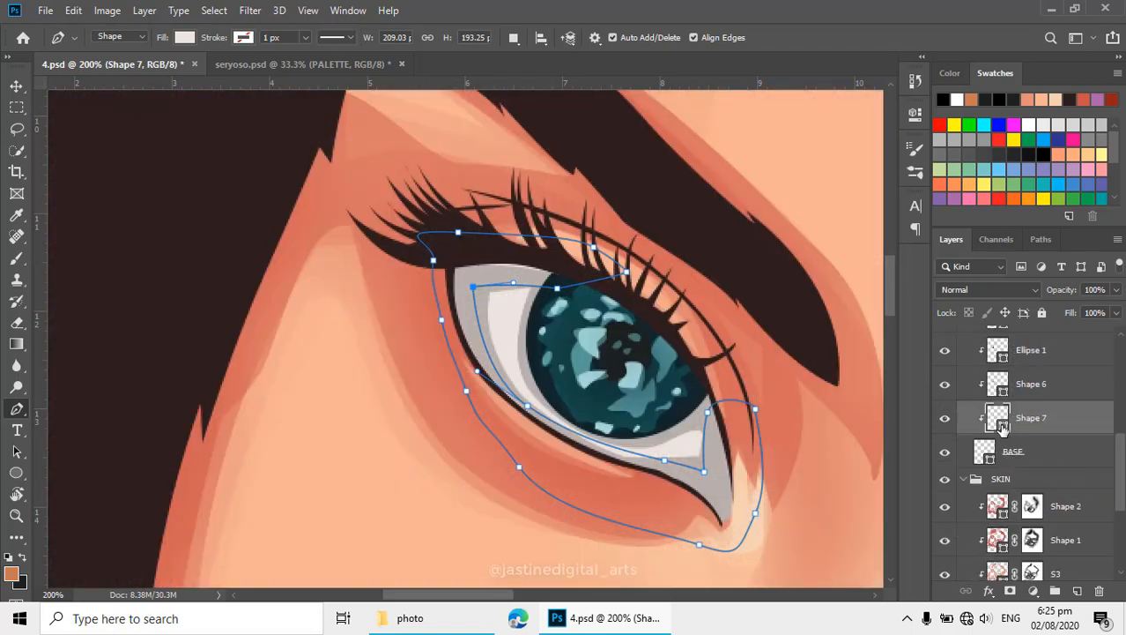
double_click(1001, 427)
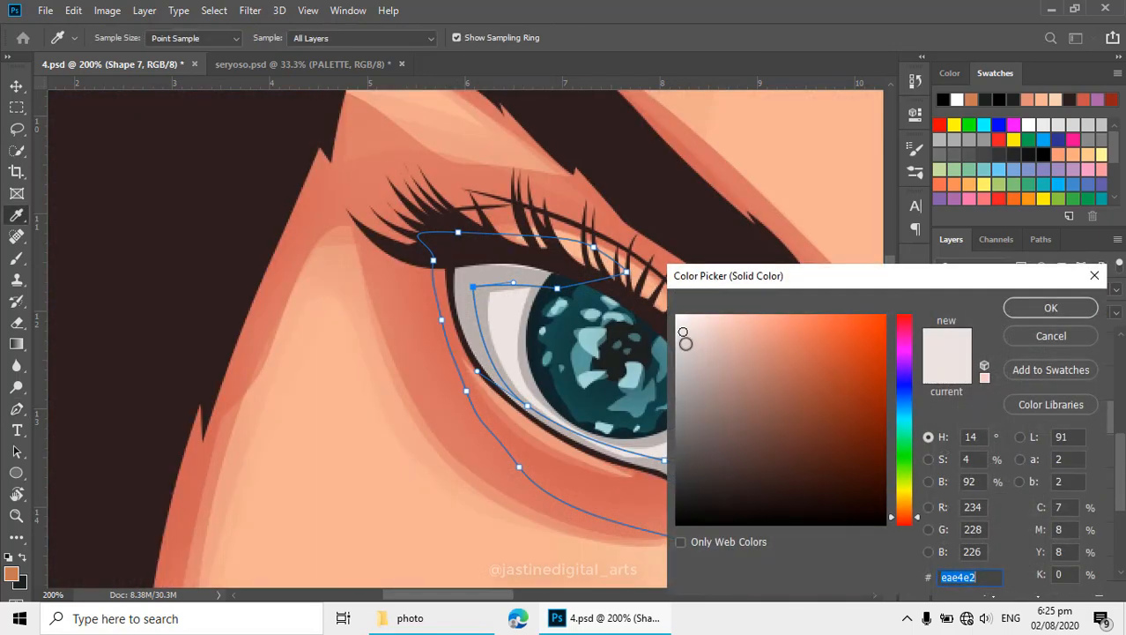
left_click_drag(686, 342, 685, 358)
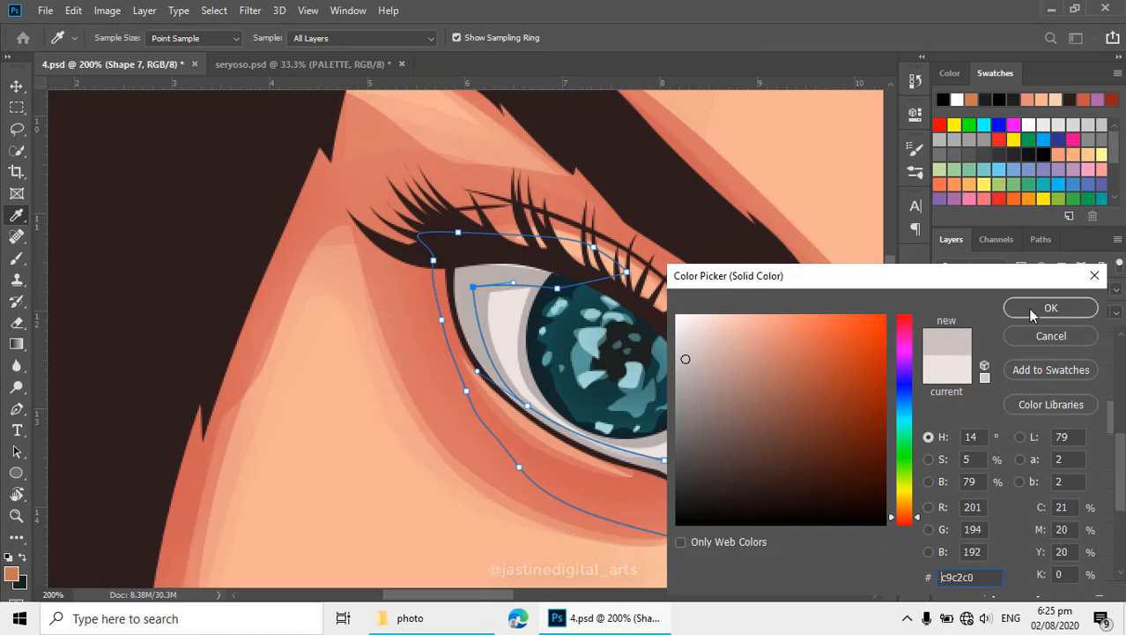
left_click(1040, 309)
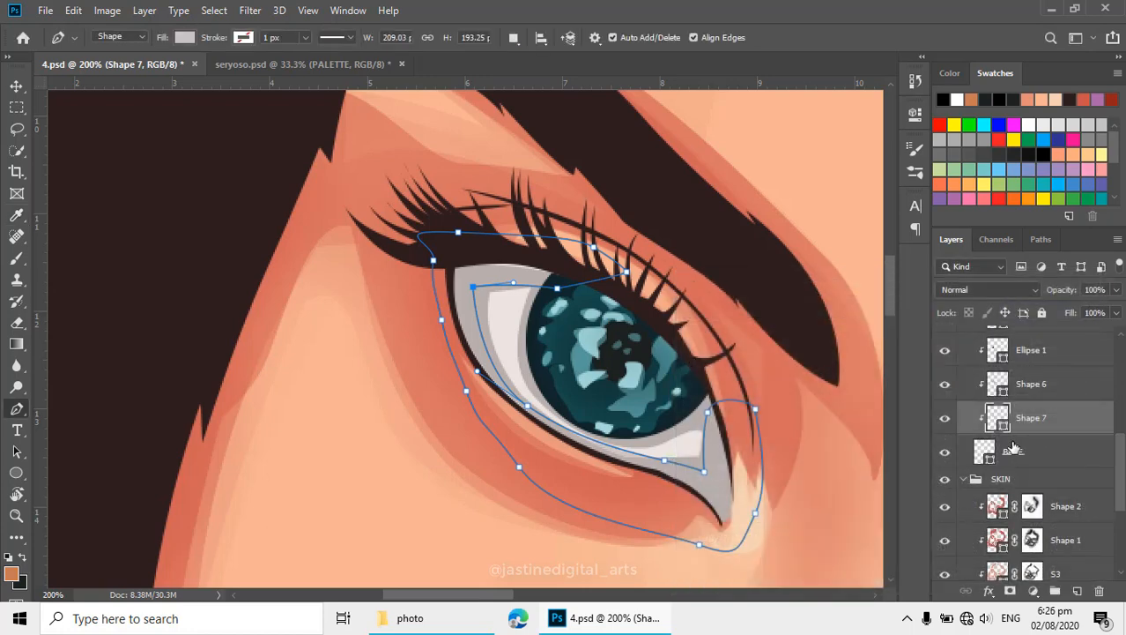
- Move the Shape 7 layer above Shape 6 and set its fill to a darker brownish grey
left_click_drag(1016, 431, 1022, 404)
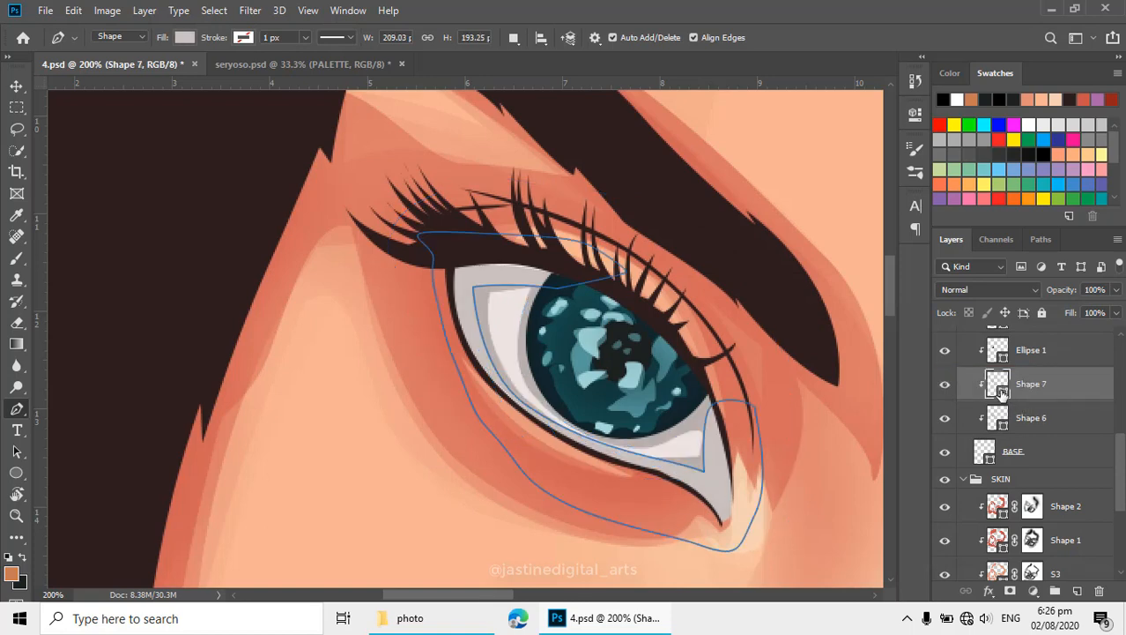
double_click(999, 386)
mouse_move(686, 361)
left_mouse_down()
mouse_move(705, 393)
mouse_move(690, 403)
left_mouse_up()
left_click(1049, 308)
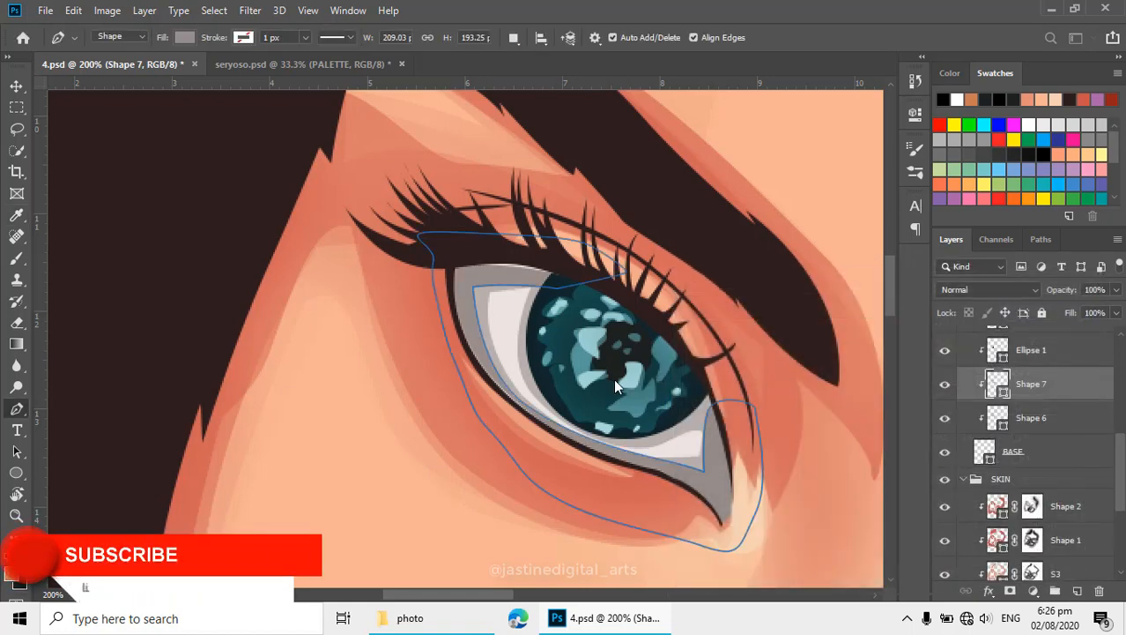
- Set the Pen tool to combine shapes and trace a new Shape 7 outline around the outer and lower edge of the iris
scroll(614, 379, "down", 2)
scroll(624, 315, "down", 2)
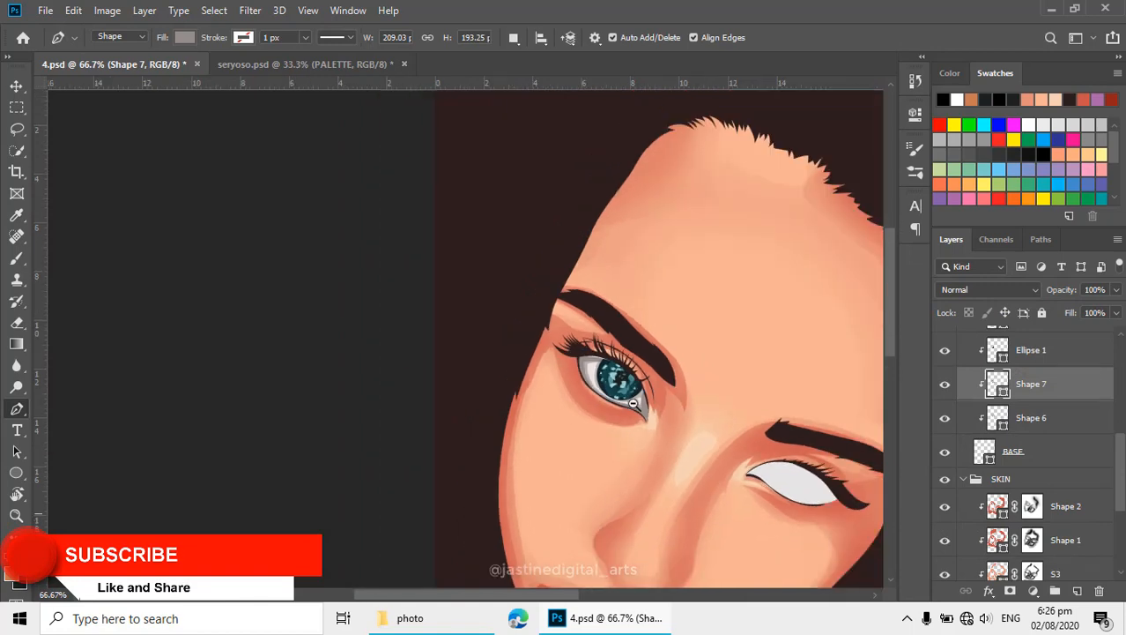
scroll(617, 308, "up", 3)
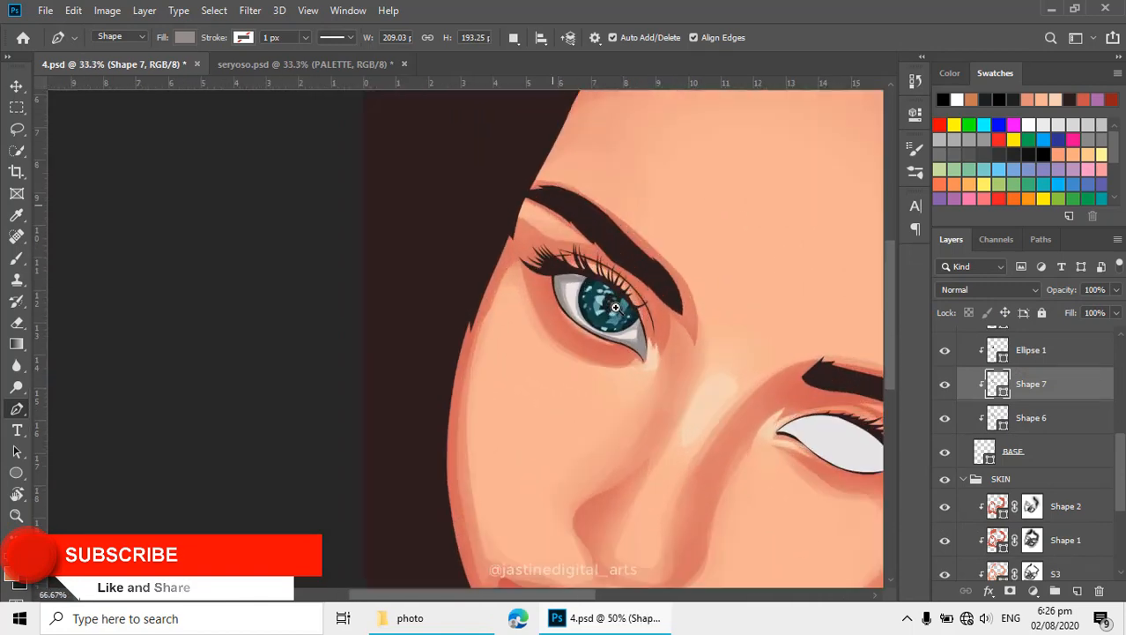
scroll(588, 308, "up", 1)
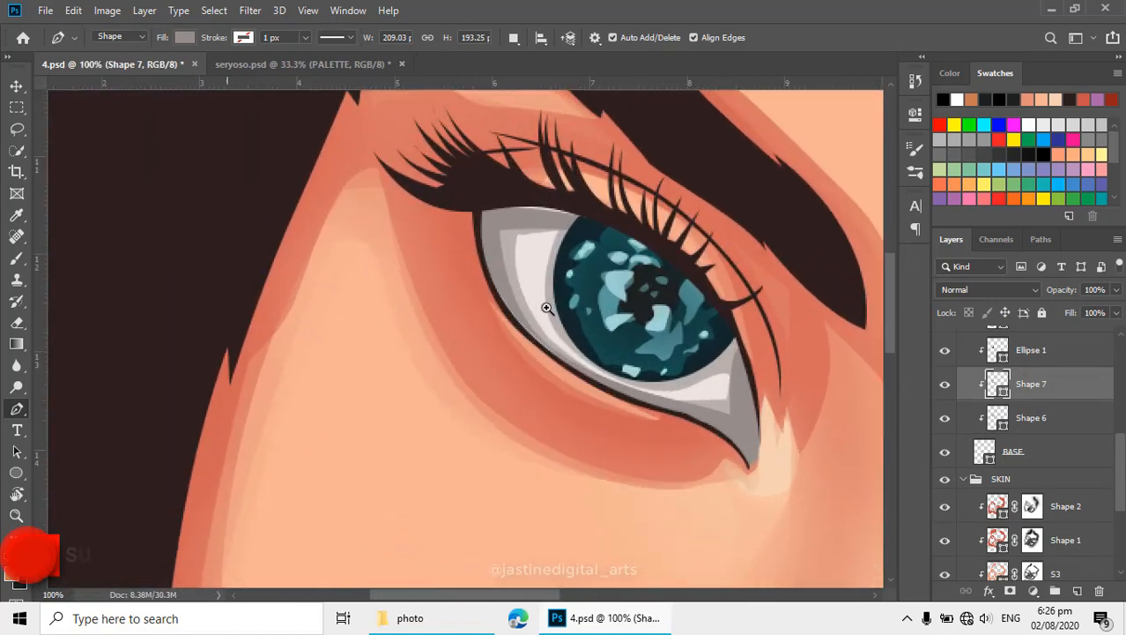
key("v")
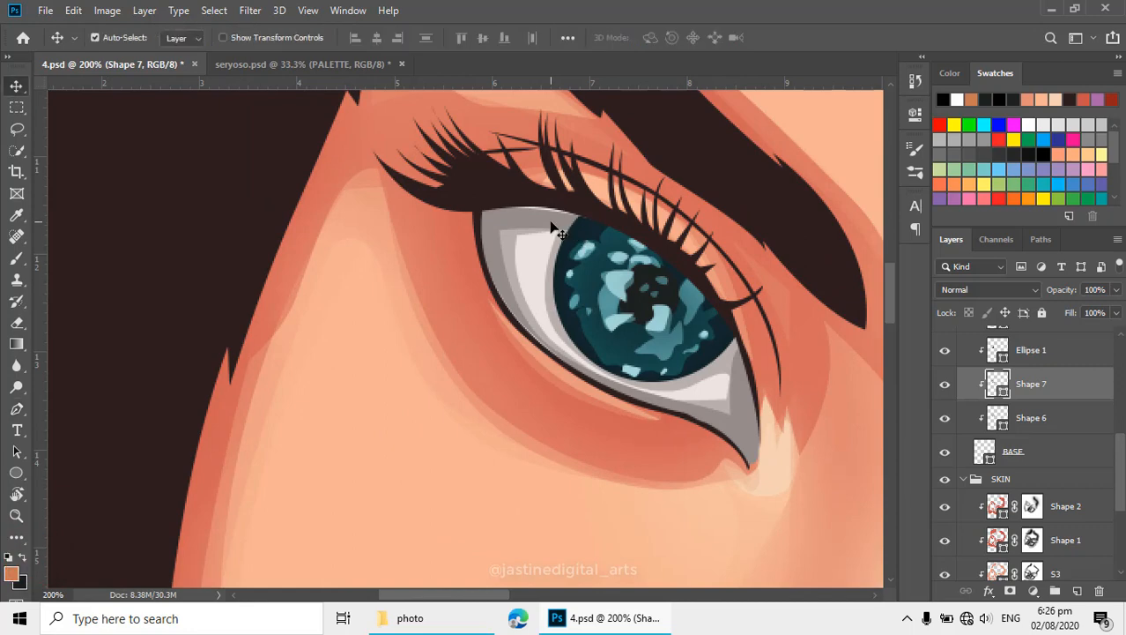
key("p")
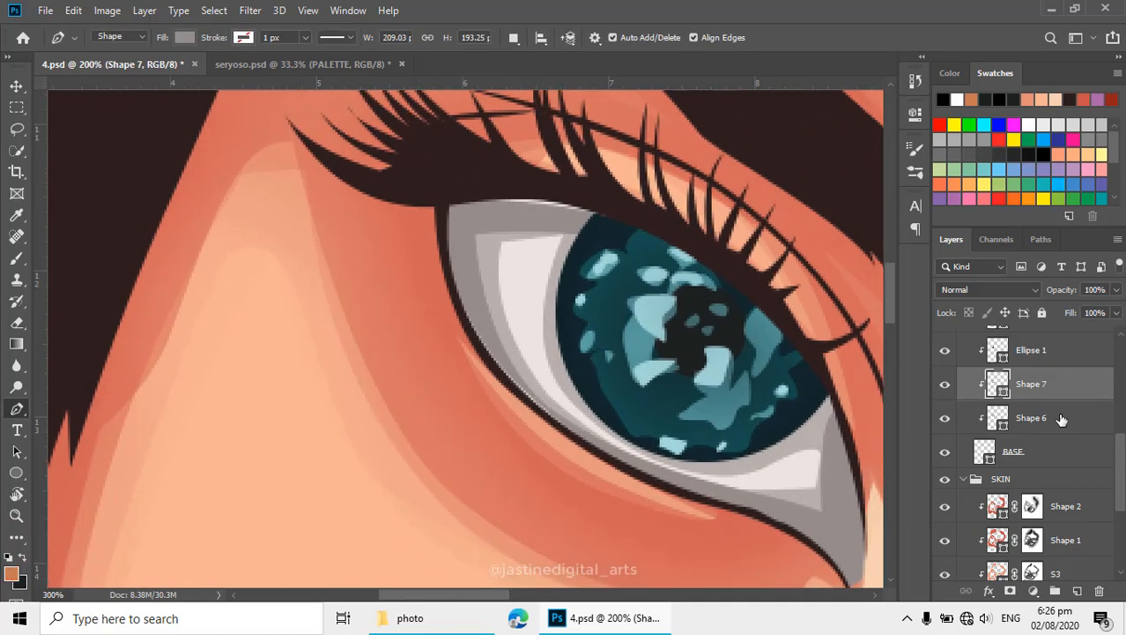
scroll(553, 225, "up", 1)
scroll(511, 141, "right", 1)
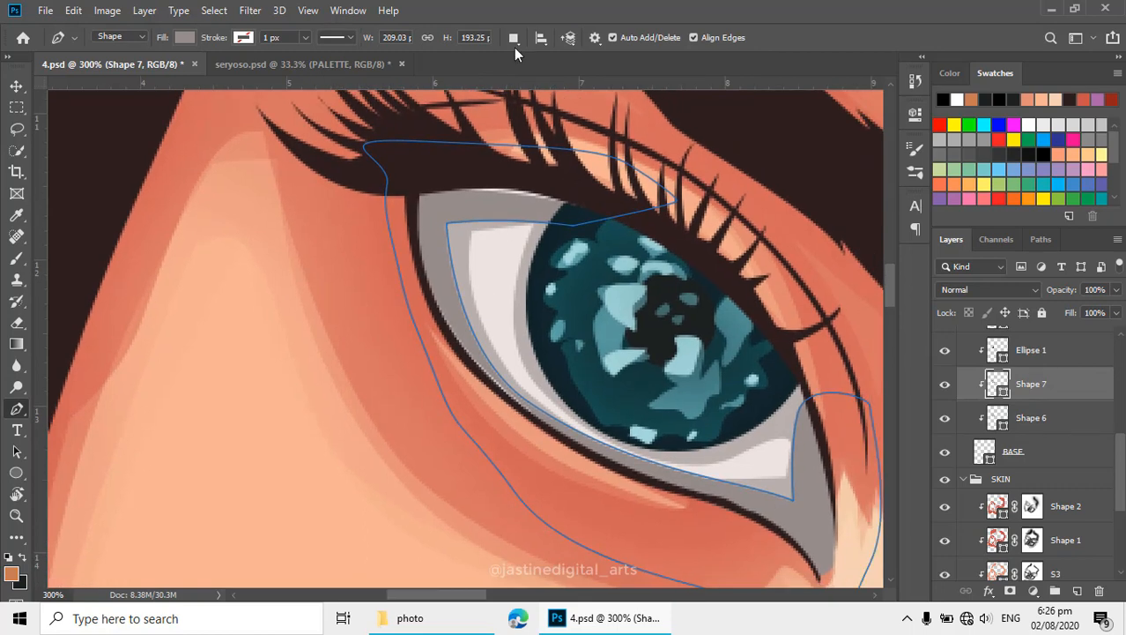
left_click(514, 37)
left_click(539, 78)
left_click_drag(520, 332, 538, 381)
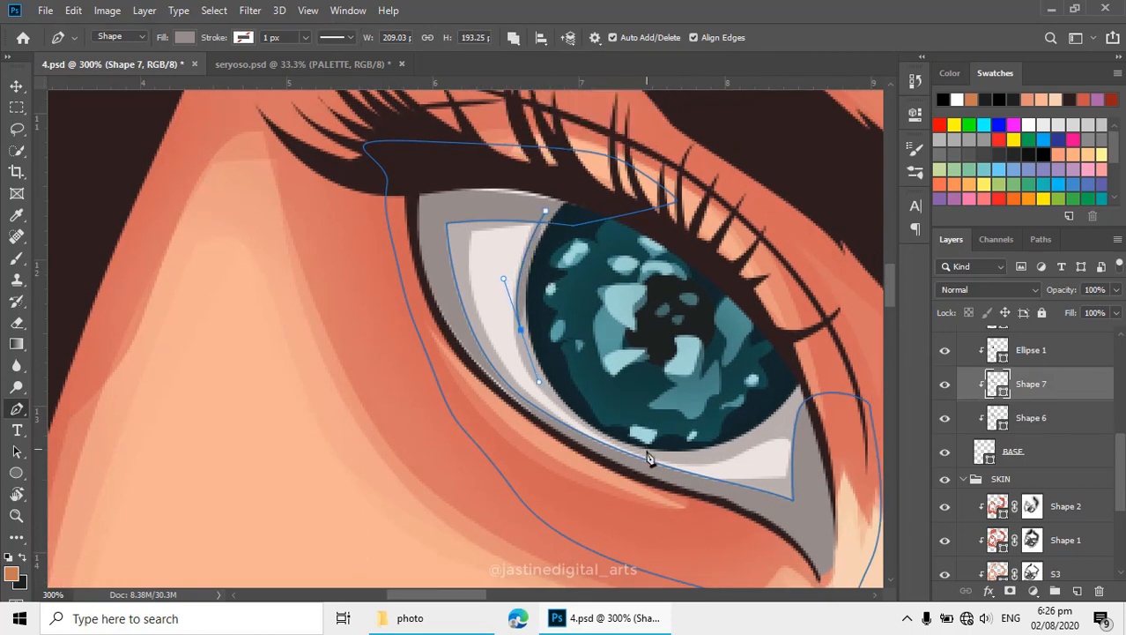
left_click_drag(659, 456, 730, 458)
left_click(796, 406)
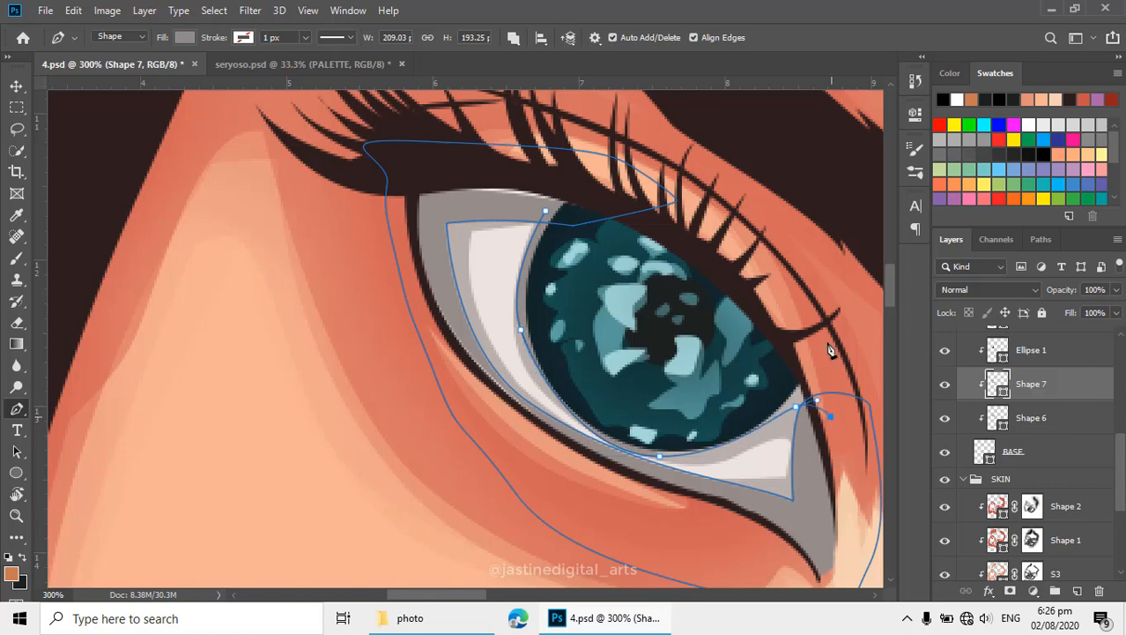
- Carry the iris outline back over the upper lid through the lashes and close it at its starting point
left_click_drag(793, 290, 778, 277)
left_click_drag(729, 237, 712, 233)
left_click_drag(687, 224, 680, 220)
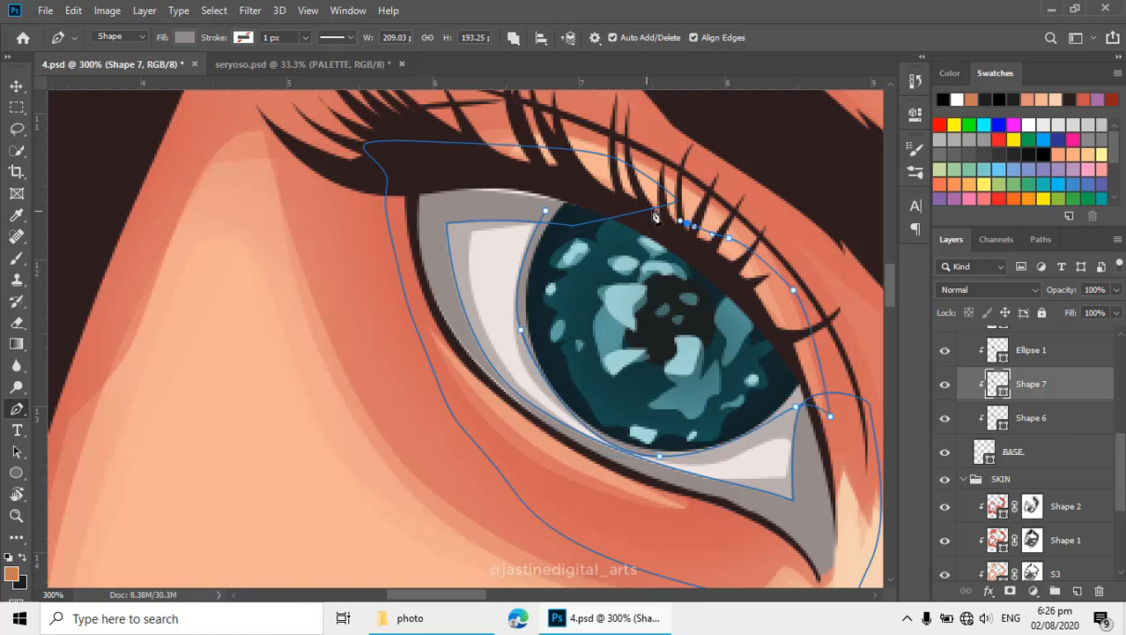
left_click(545, 215)
- Reshape the Shape 6 cutout by moving its upper anchors inward and refining its curve beside the lower iris edge
left_click(987, 420)
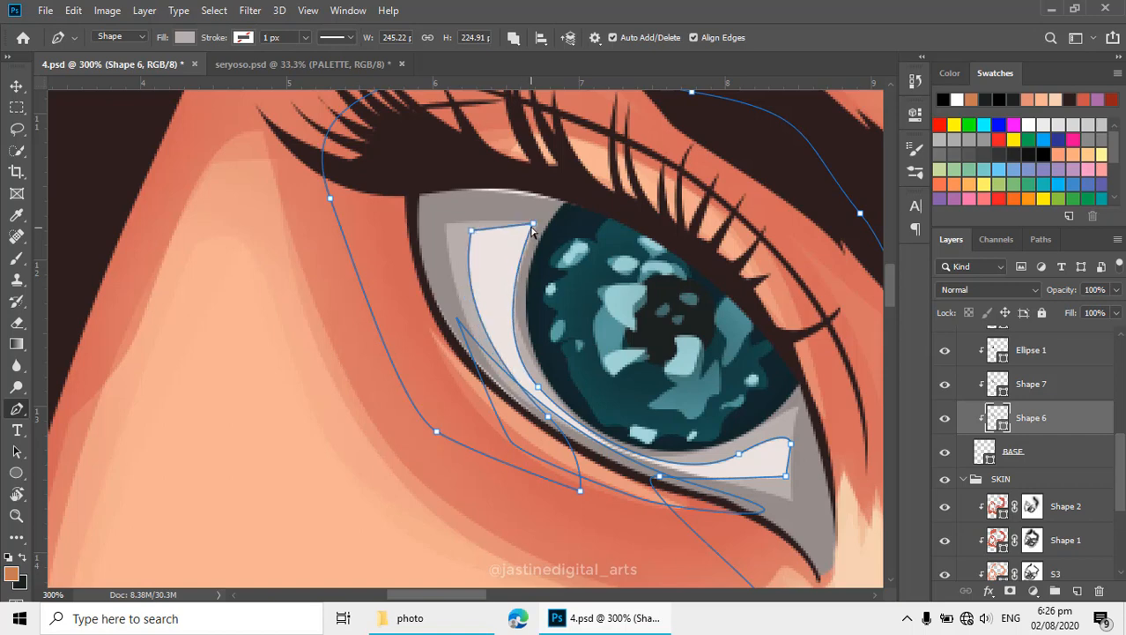
left_click_drag(532, 225, 474, 235)
left_click_drag(537, 390, 723, 474)
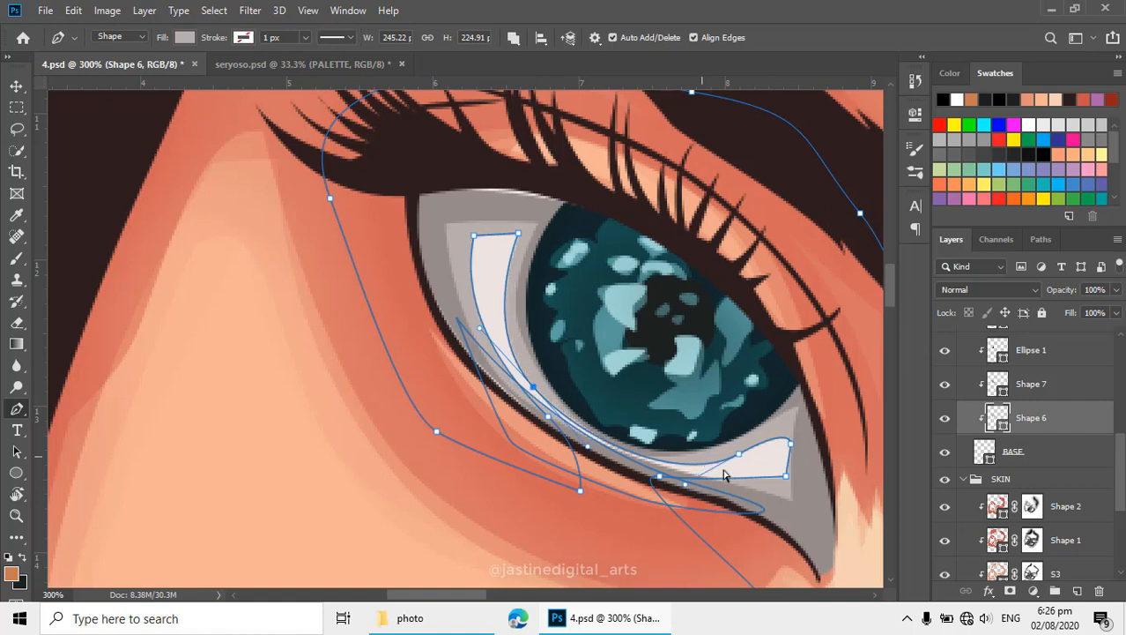
- Refine the Shape 7 curve under the iris toward the inner eye corner and finish the path
left_click(996, 389)
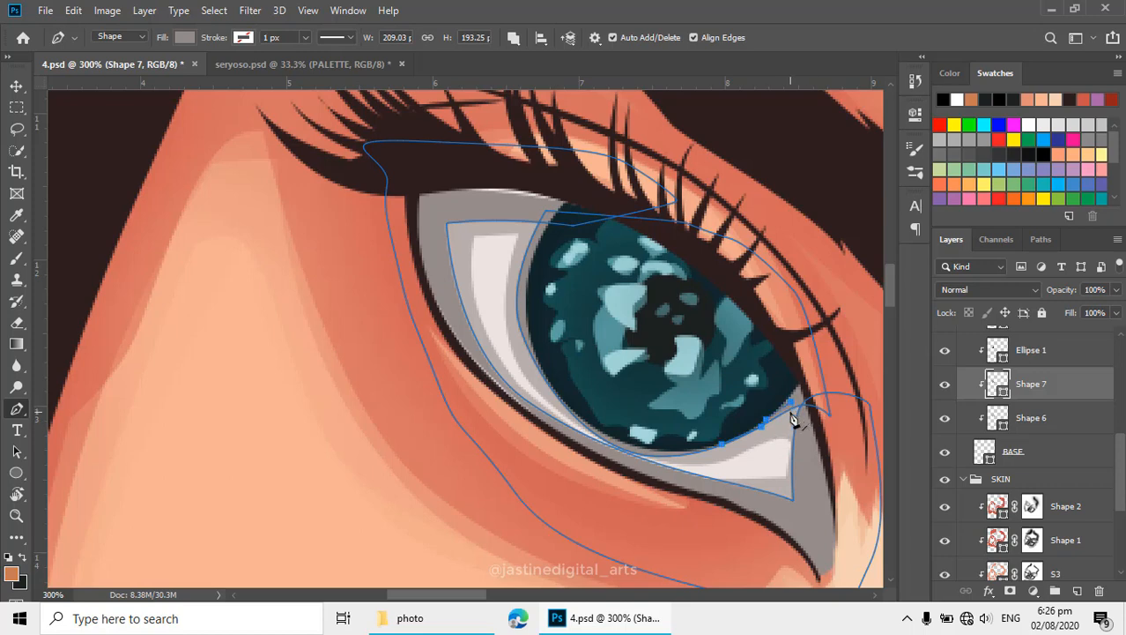
left_click(787, 419, "ctrl")
left_click_drag(729, 458, 760, 459)
left_click(799, 415, "ctrl")
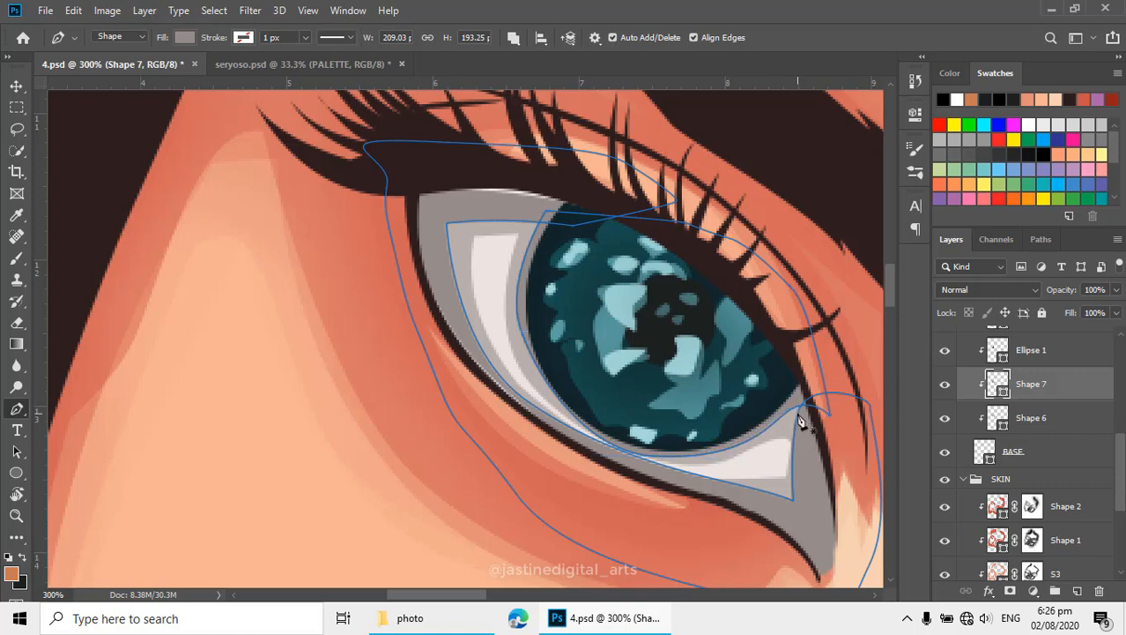
key("Return")
- Add a layer mask to Shape 7 and soften the shadow on the eye white with the Eraser at 30% opacity
left_click(1011, 591)
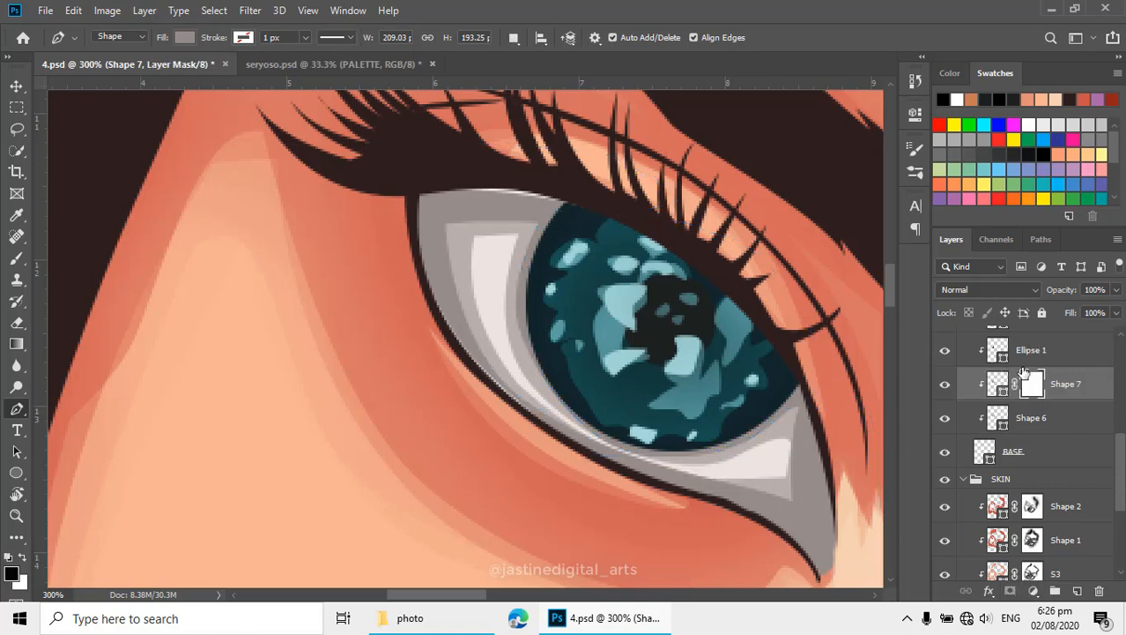
double_click(1026, 393)
key("e")
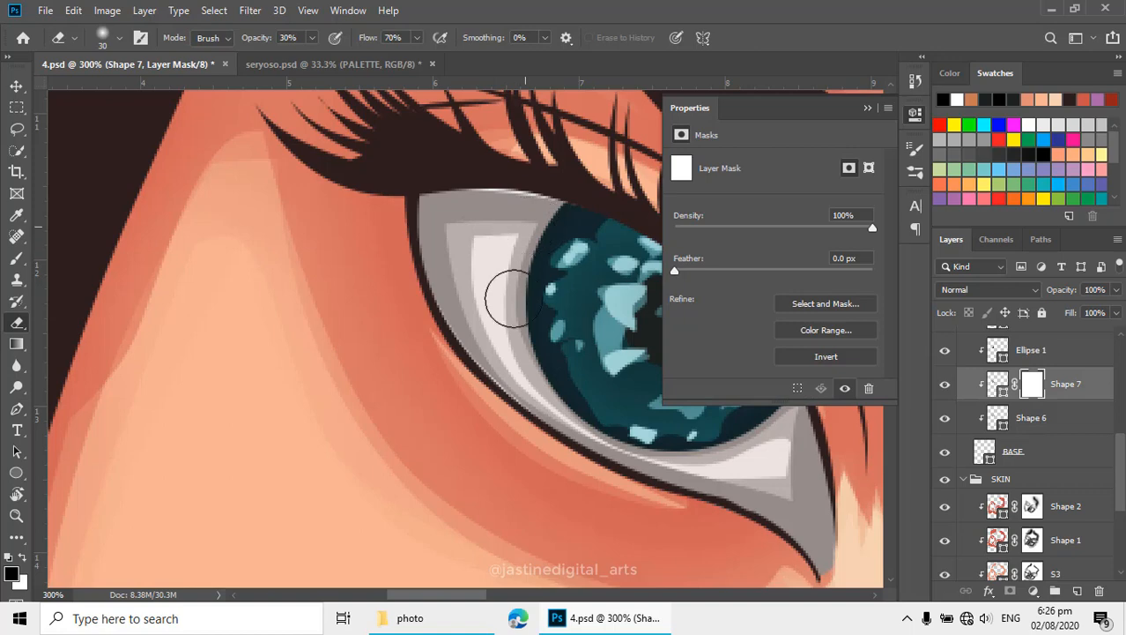
left_click(868, 107)
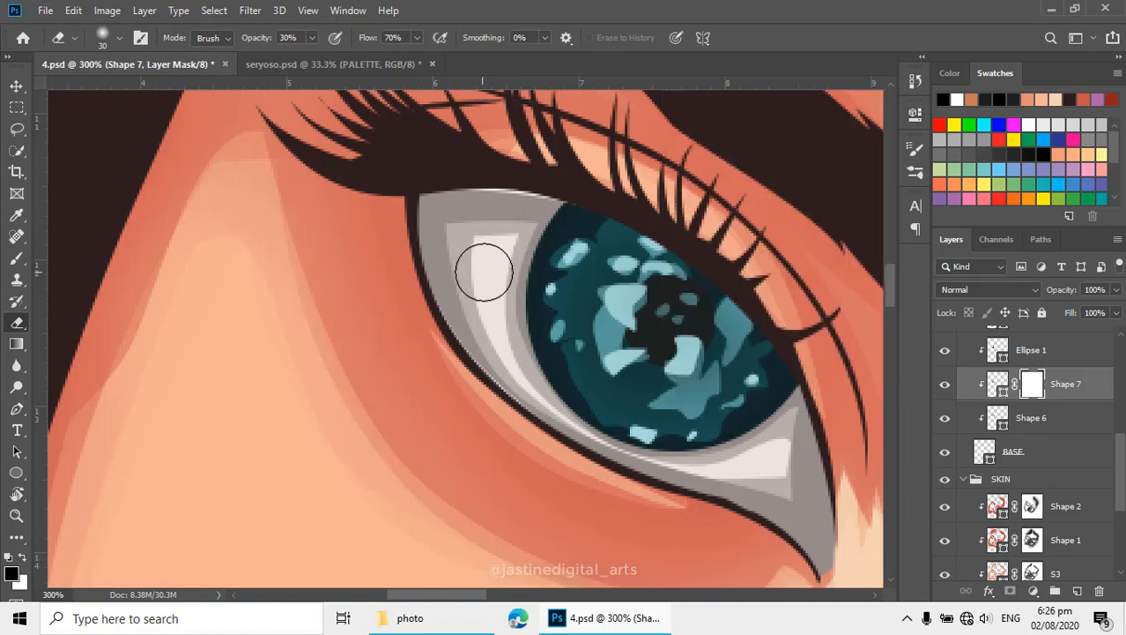
key("x")
mouse_move(507, 214)
left_mouse_down()
mouse_move(448, 224)
mouse_move(462, 252)
mouse_move(503, 256)
left_mouse_up()
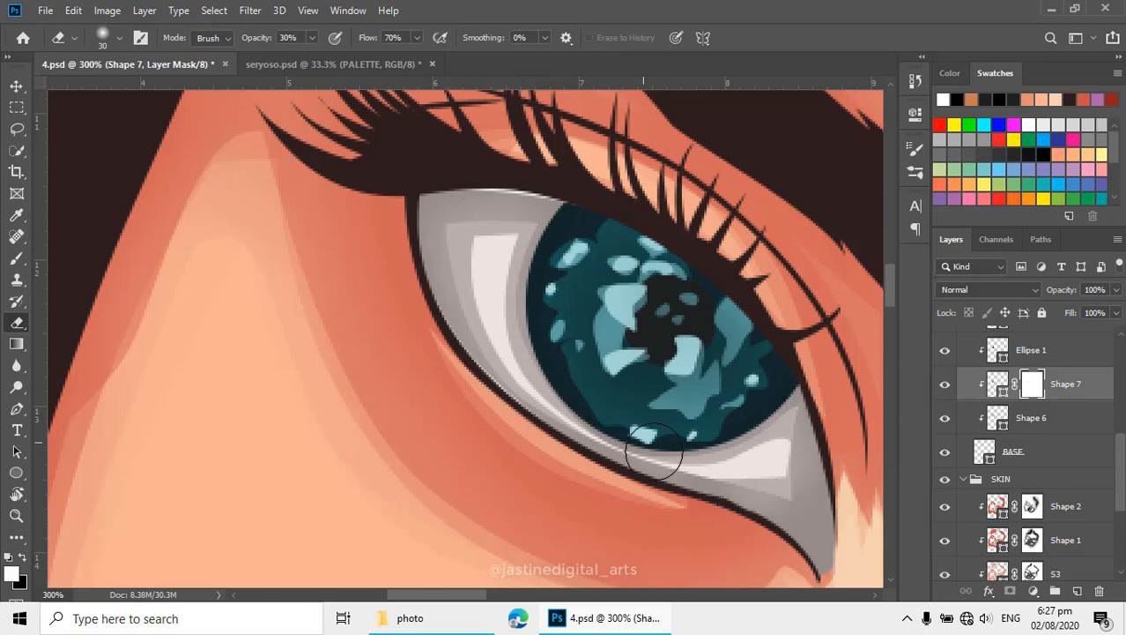
- Add a layer mask to Shape 6 and softly erase its shadow edges across the eye white with the Eraser
left_click(1005, 418)
left_click(1011, 591)
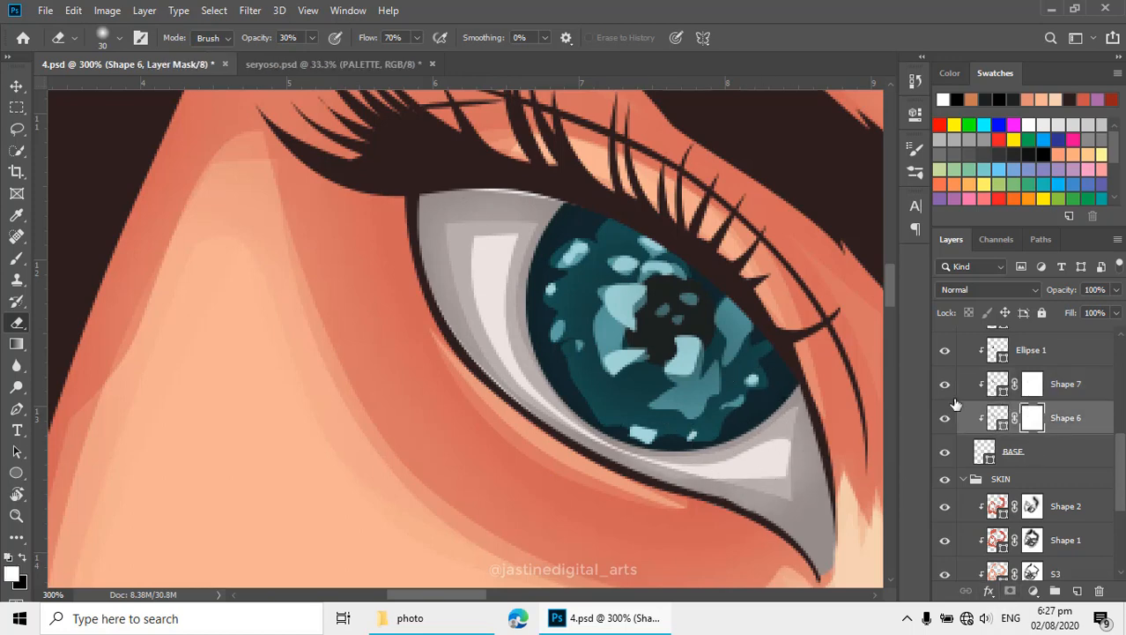
mouse_move(485, 289)
left_mouse_down()
mouse_move(490, 239)
mouse_move(500, 241)
mouse_move(539, 392)
mouse_move(481, 320)
mouse_move(596, 417)
mouse_move(791, 440)
mouse_move(791, 473)
mouse_move(754, 479)
left_mouse_up()
scroll(767, 485, "down", 4)
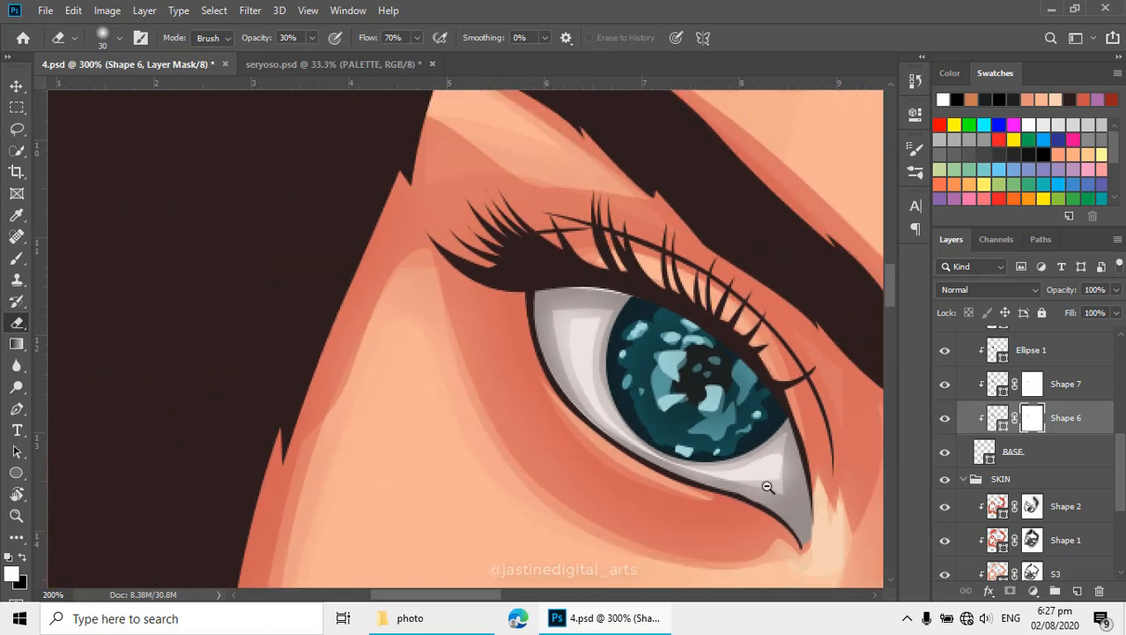
scroll(771, 523, "down", 1)
left_click_drag(771, 523, 573, 284)
scroll(587, 283, "up", 1)
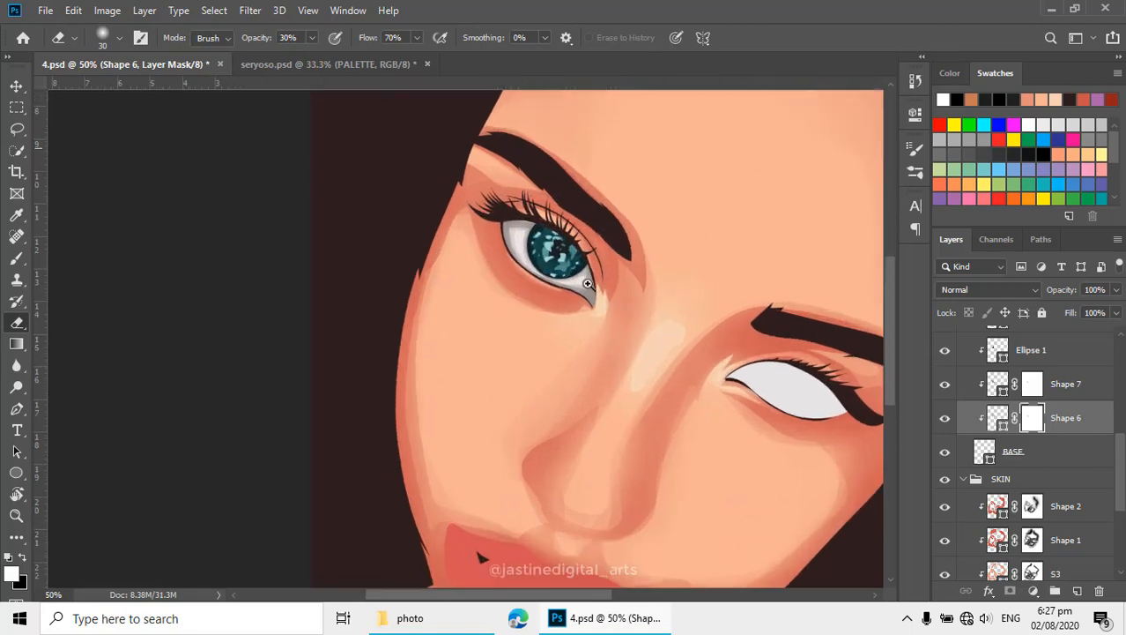
scroll(587, 283, "up", 1)
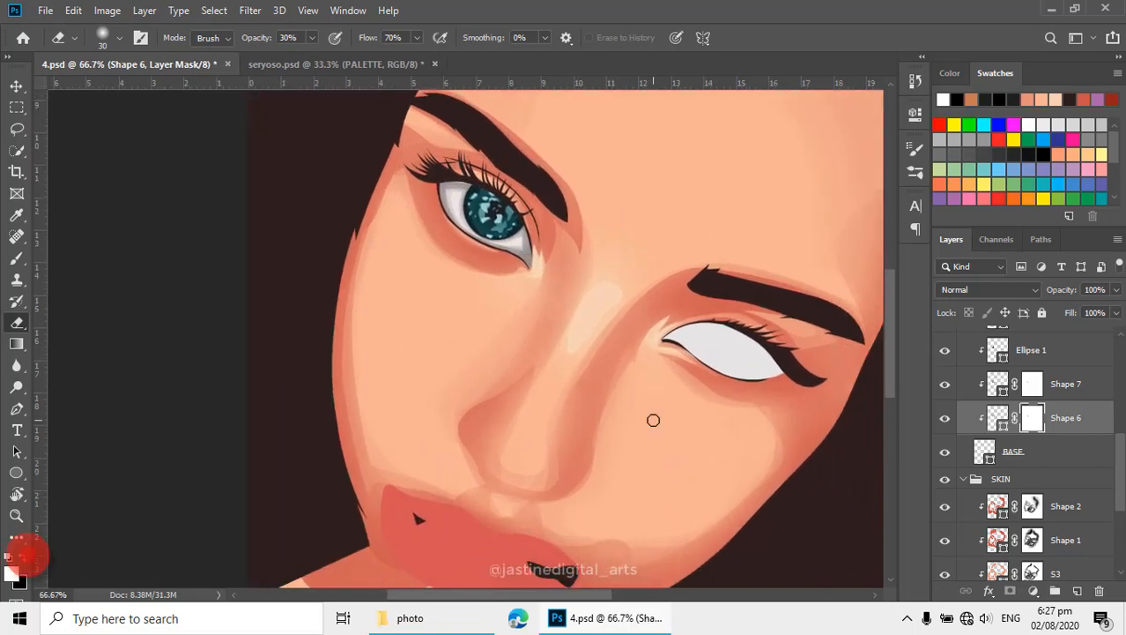